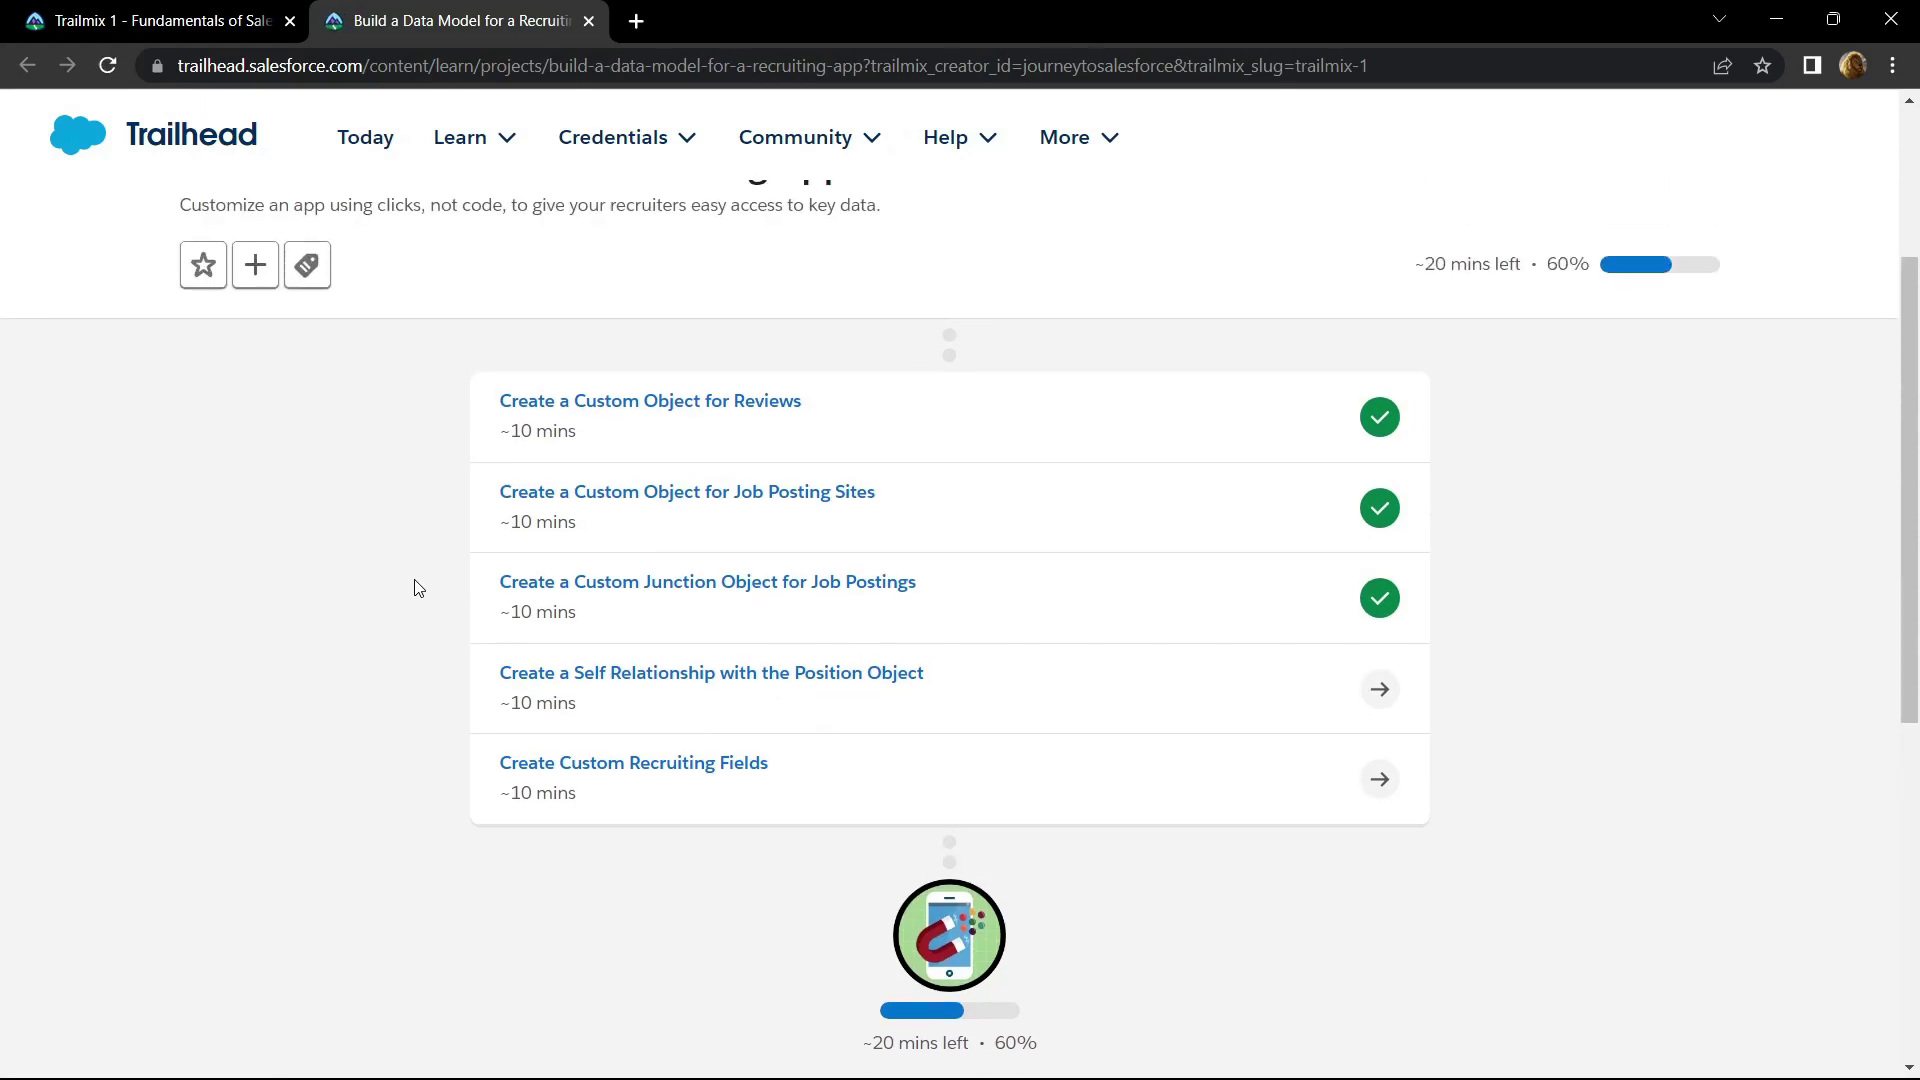
Open the 'Create a Self Relationship with the Position Object' lesson in a new tab and launch its playground org.
{"action": "right_click", "coordinate": [627, 679]}
{"action": "left_click", "coordinate": [663, 699]}
{"action": "left_click", "coordinate": [757, 20]}
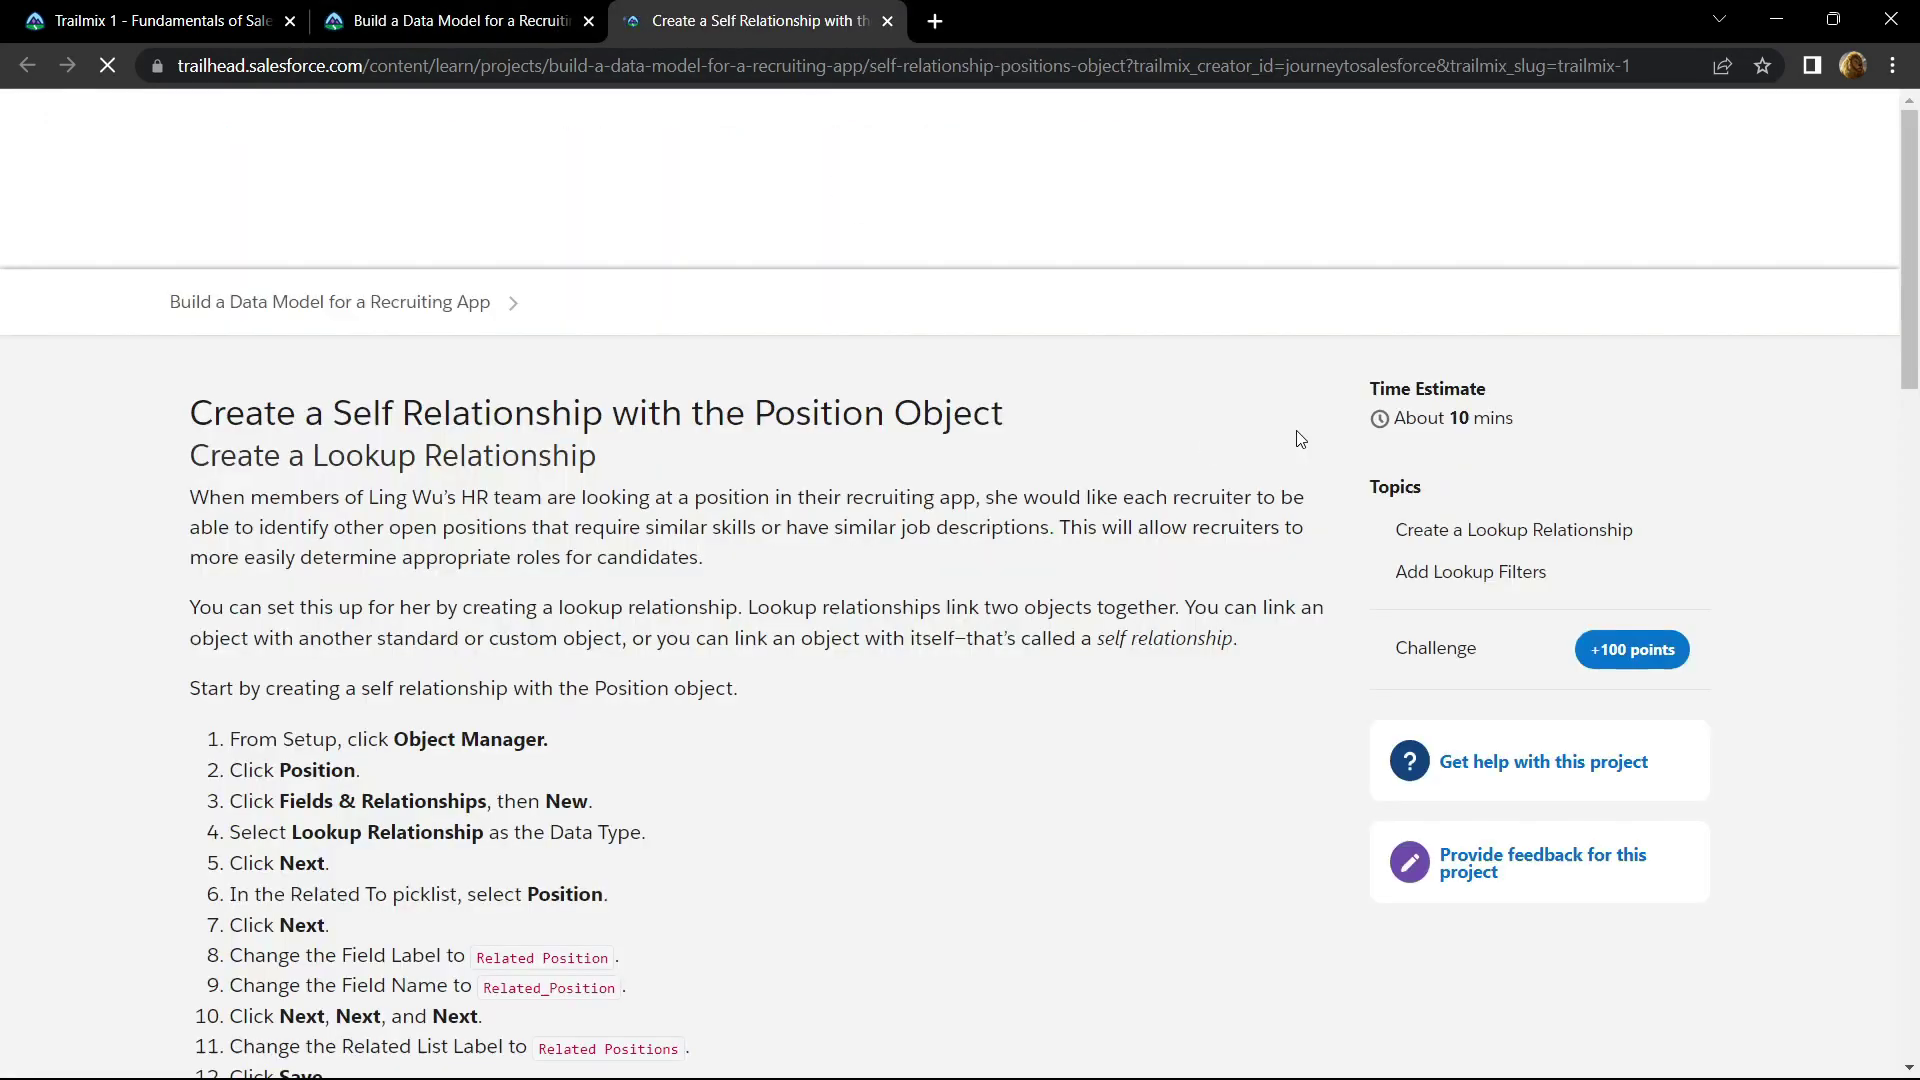
{"action": "left_click_drag", "start_coordinate": [1910, 220], "coordinate": [1915, 857]}
{"action": "left_click", "coordinate": [1253, 675]}
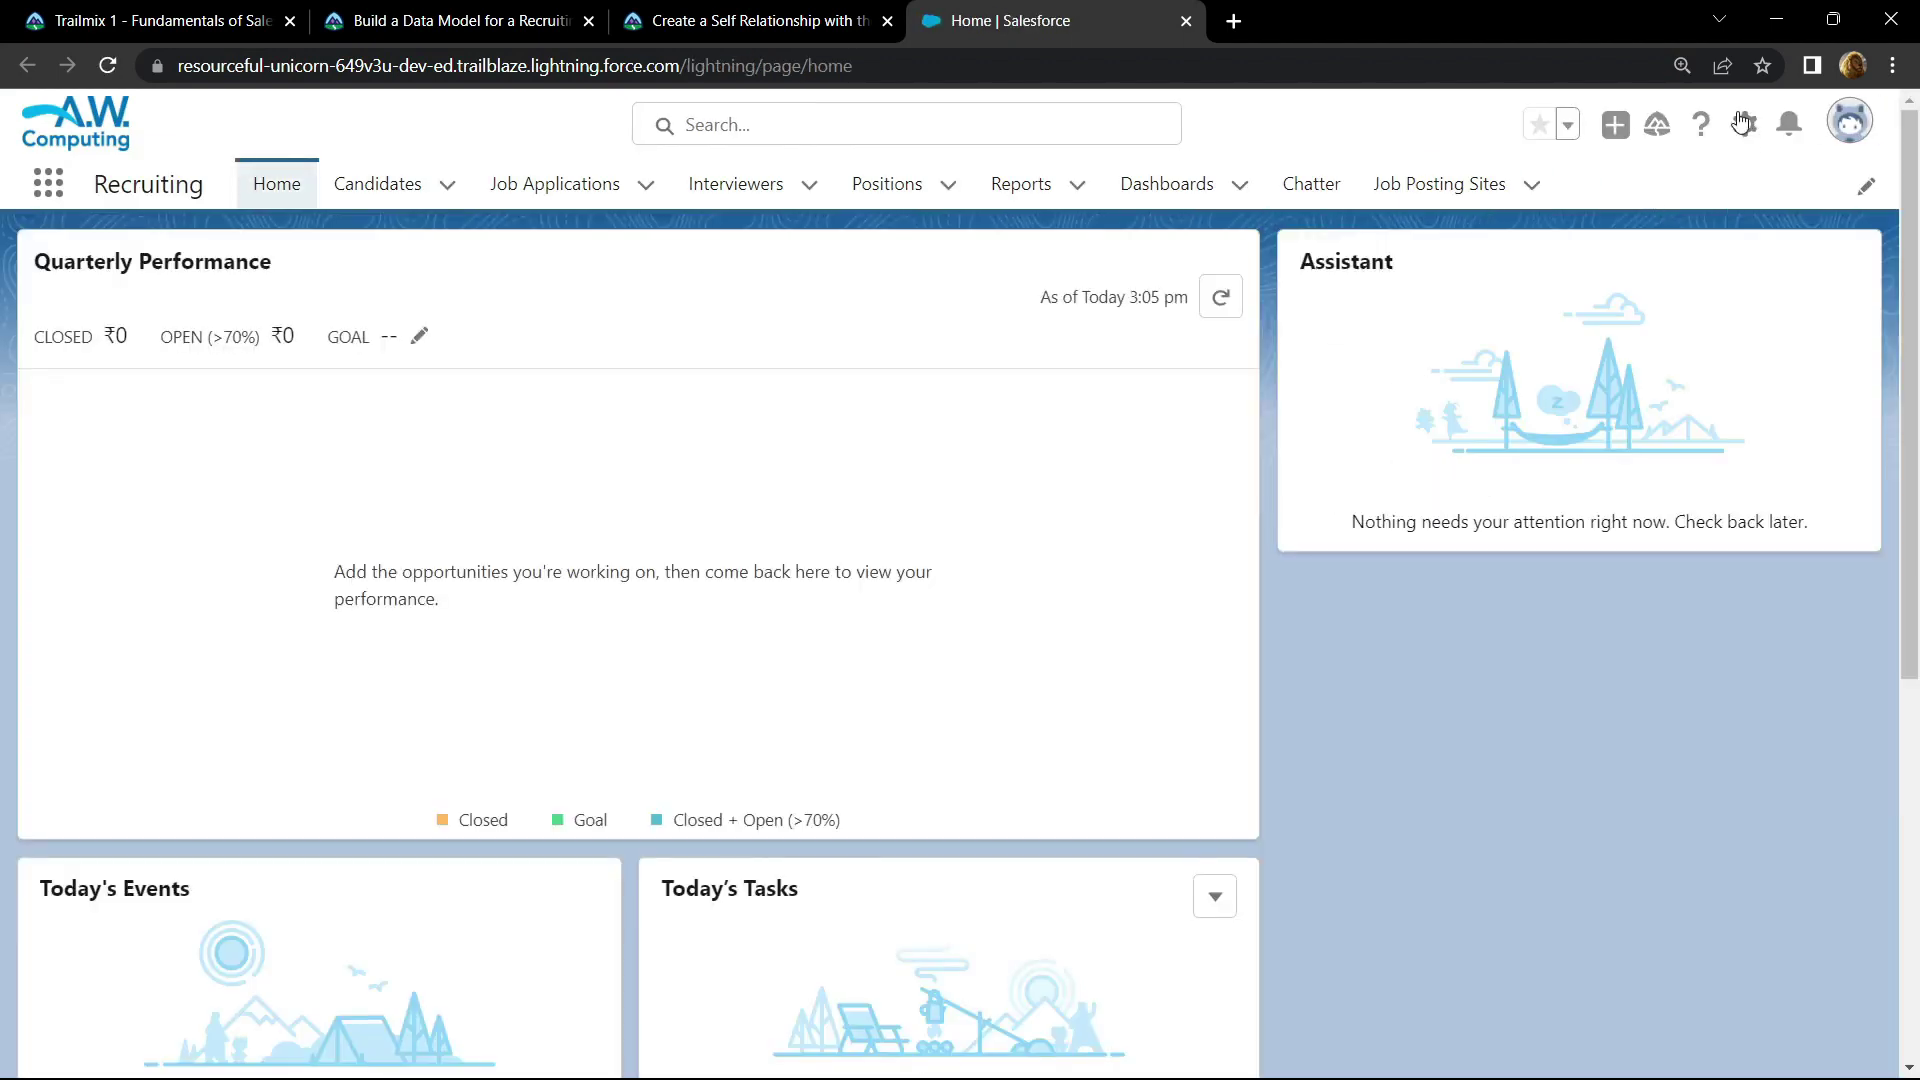
Go to Setup's Object Manager, filter the objects by 'p', and open the Position object.
{"action": "left_click", "coordinate": [1745, 124]}
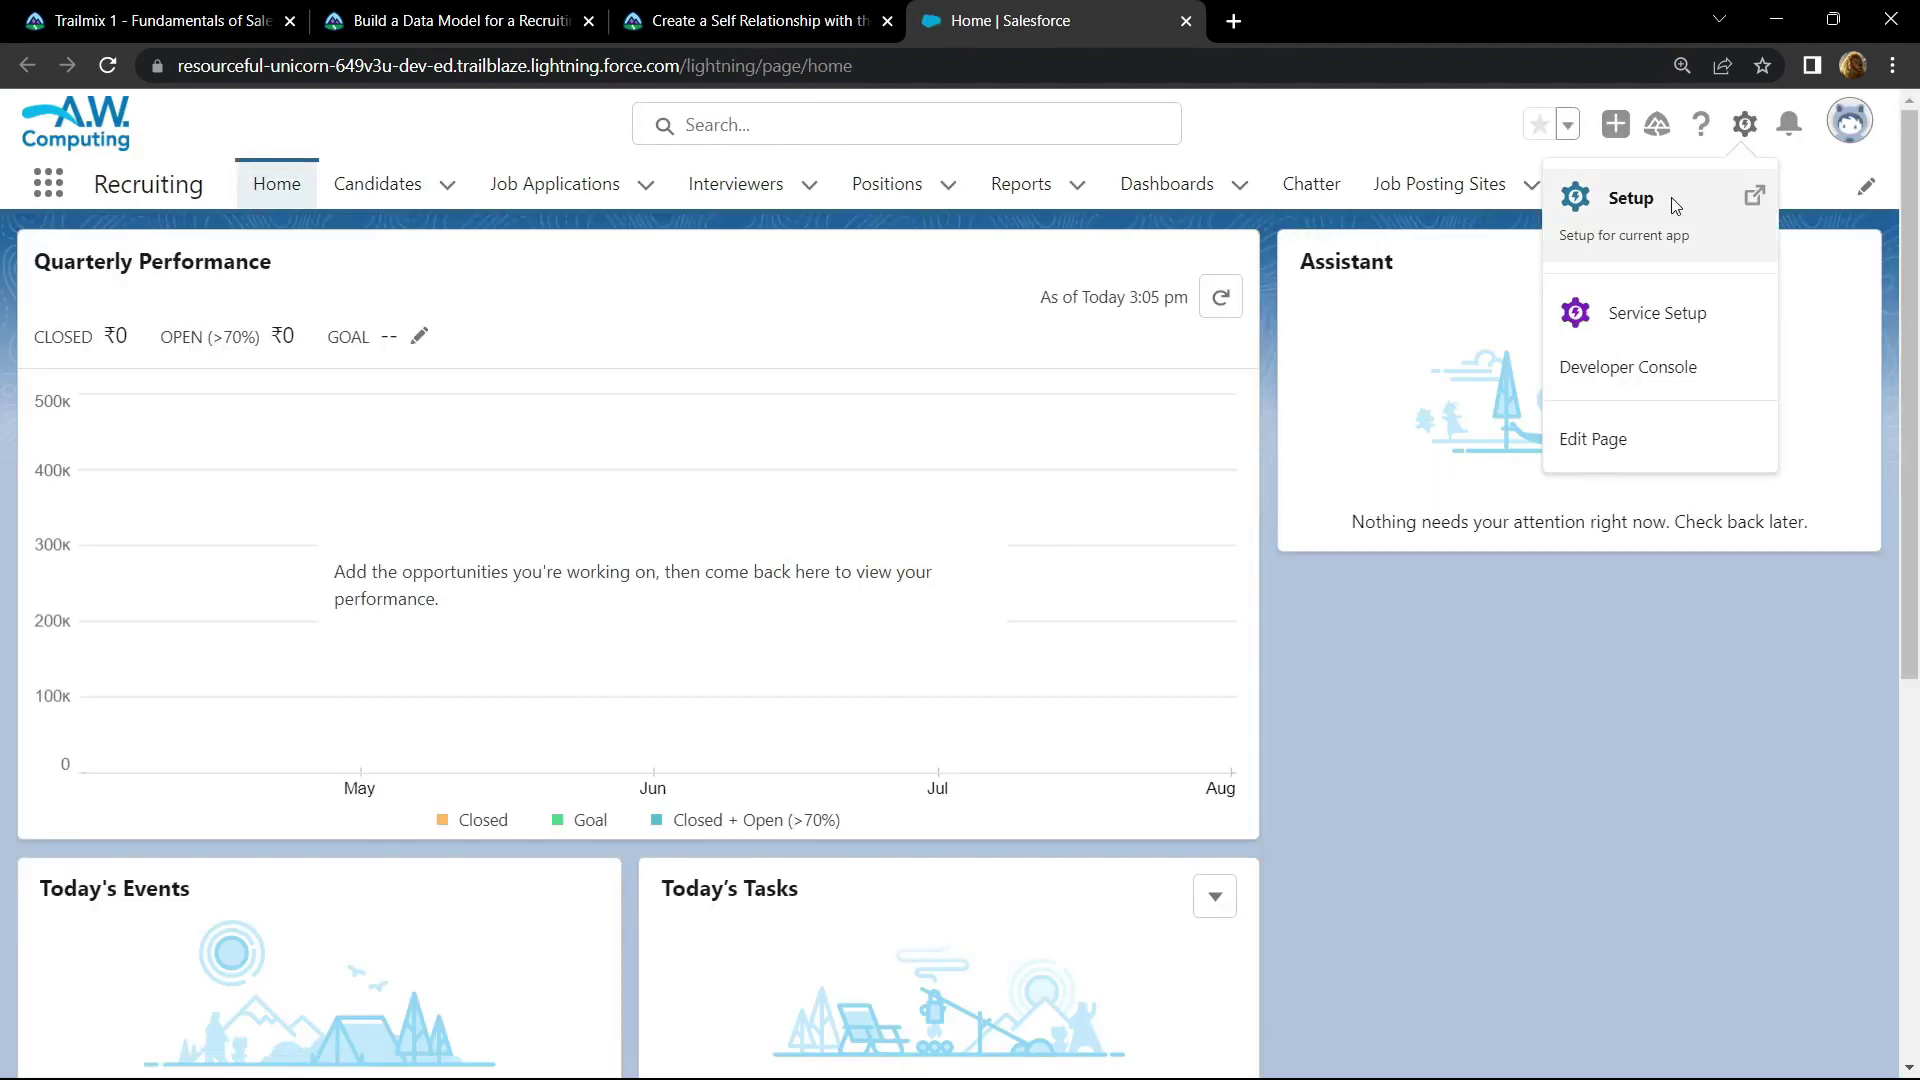
{"action": "left_click", "coordinate": [1675, 205]}
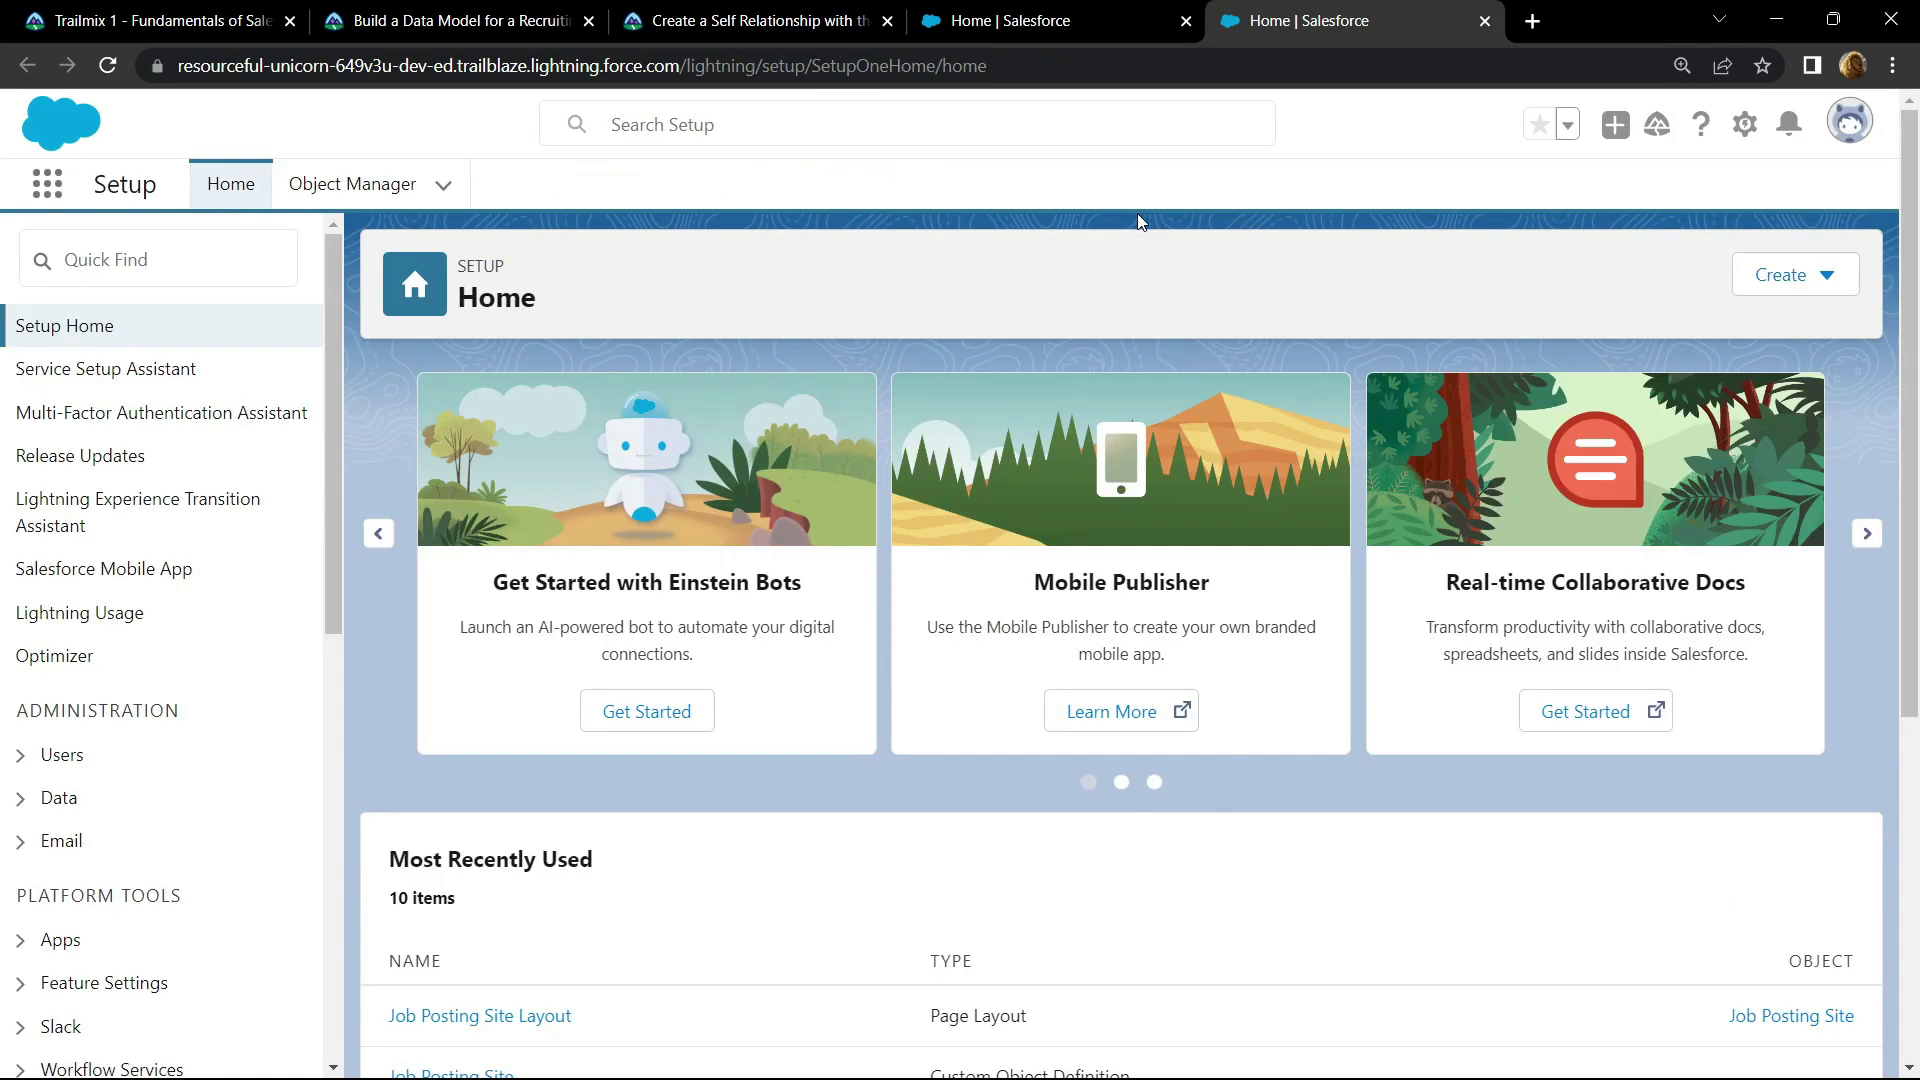
{"action": "left_click", "coordinate": [373, 196]}
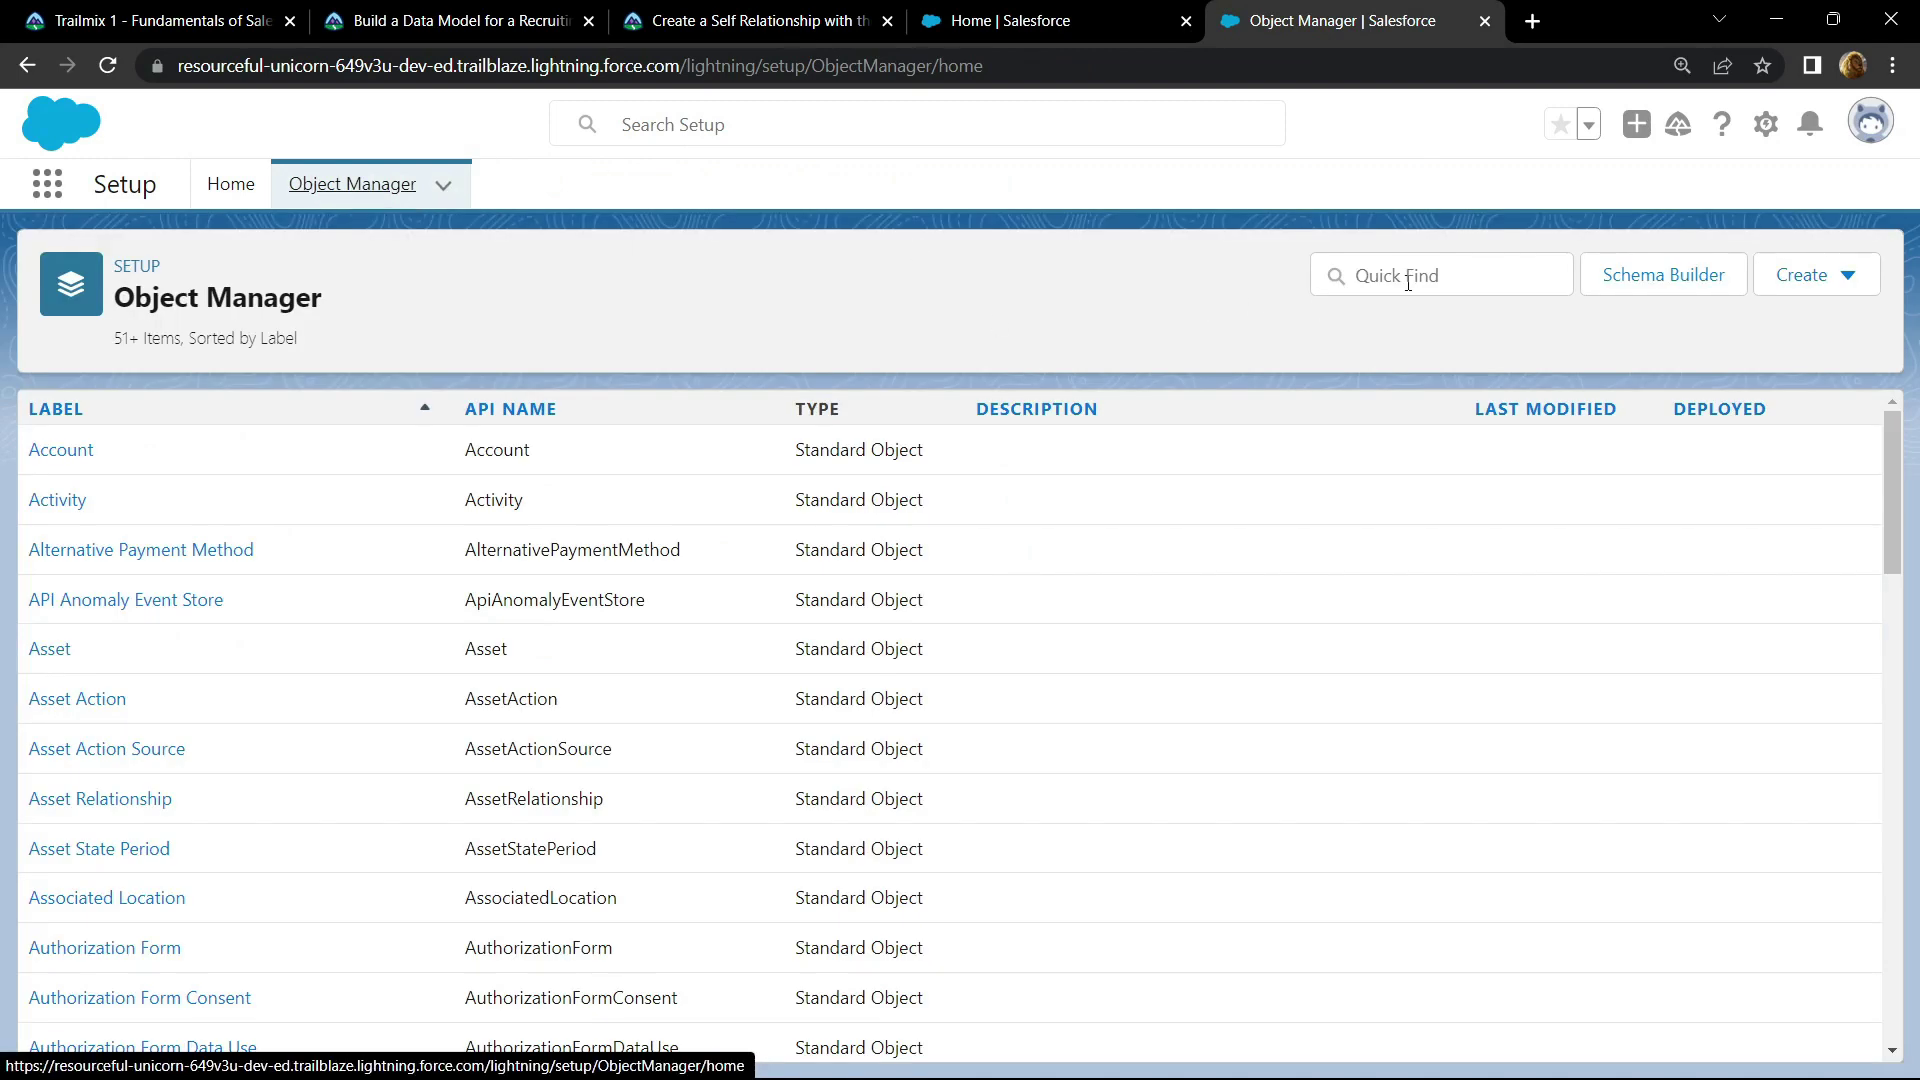
{"action": "left_click", "coordinate": [1408, 283]}
{"action": "type", "text": "position"}
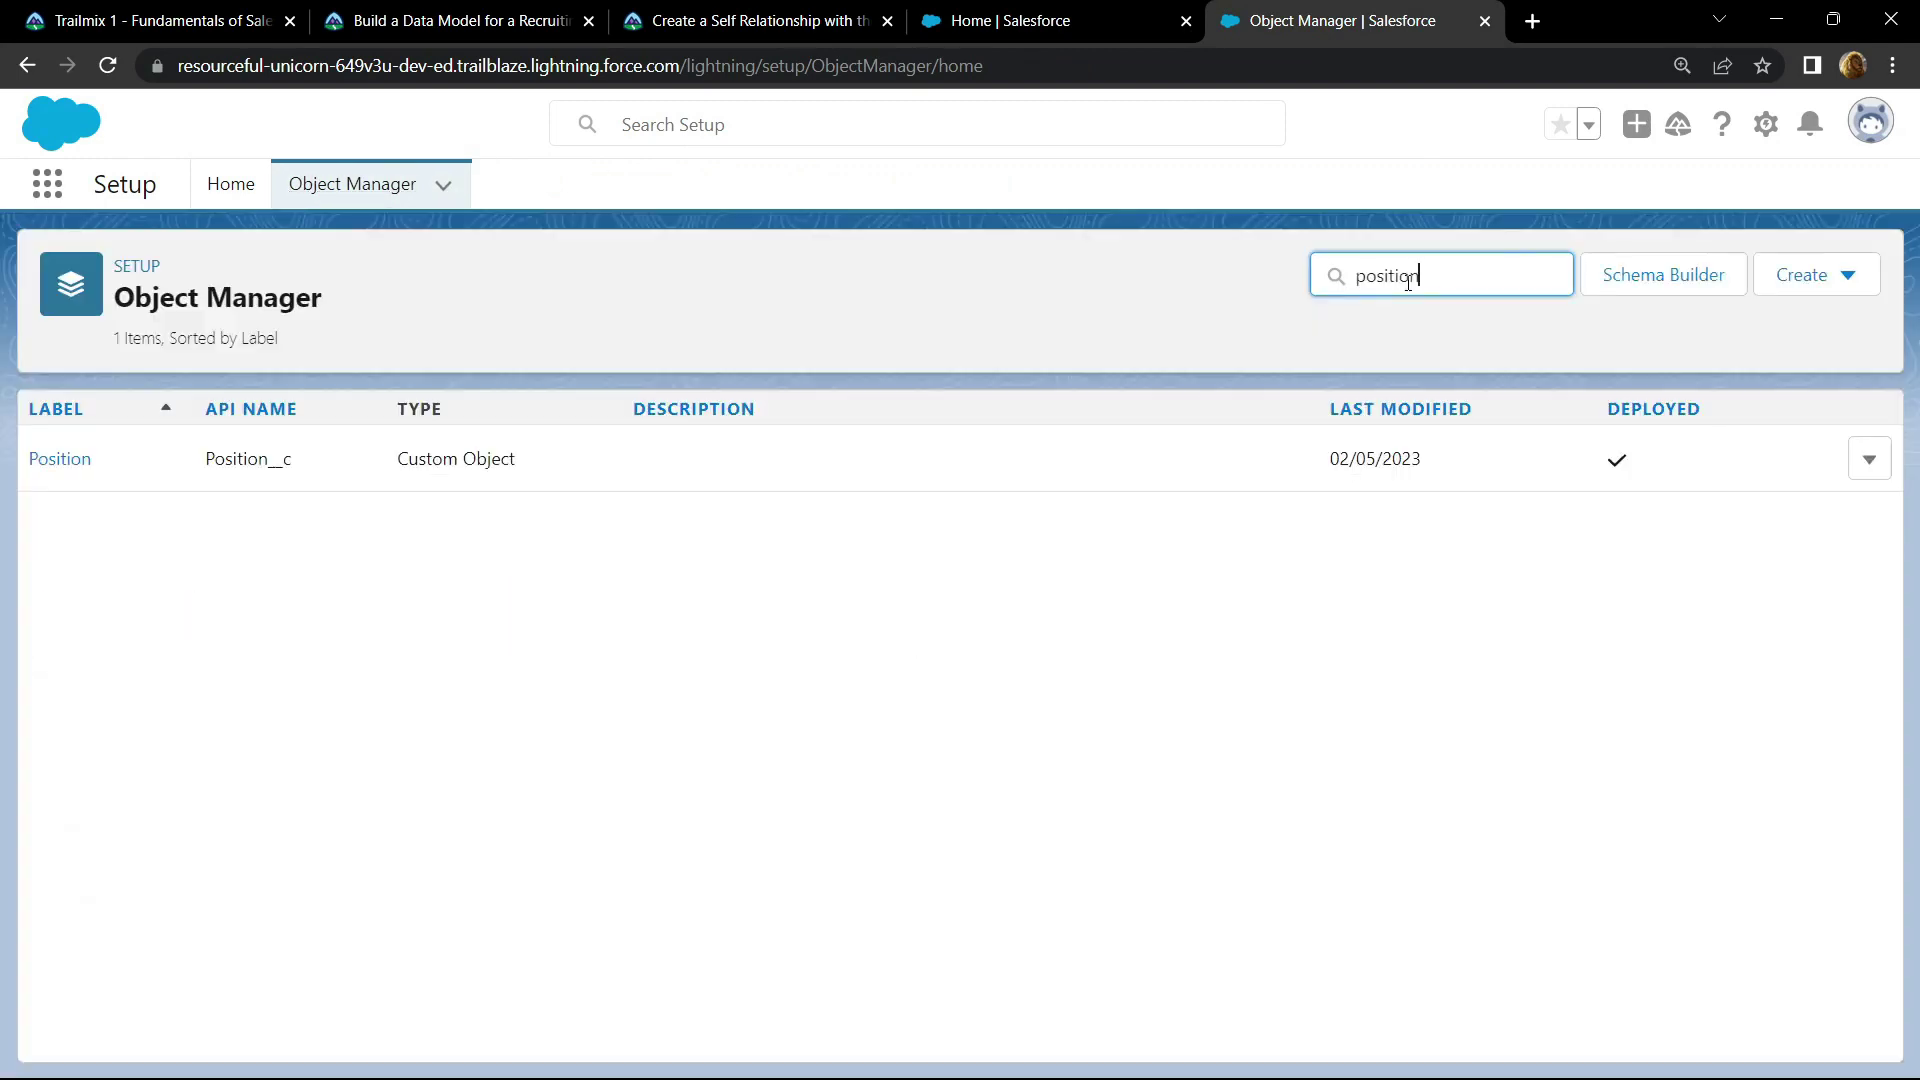
{"action": "left_click", "coordinate": [66, 459]}
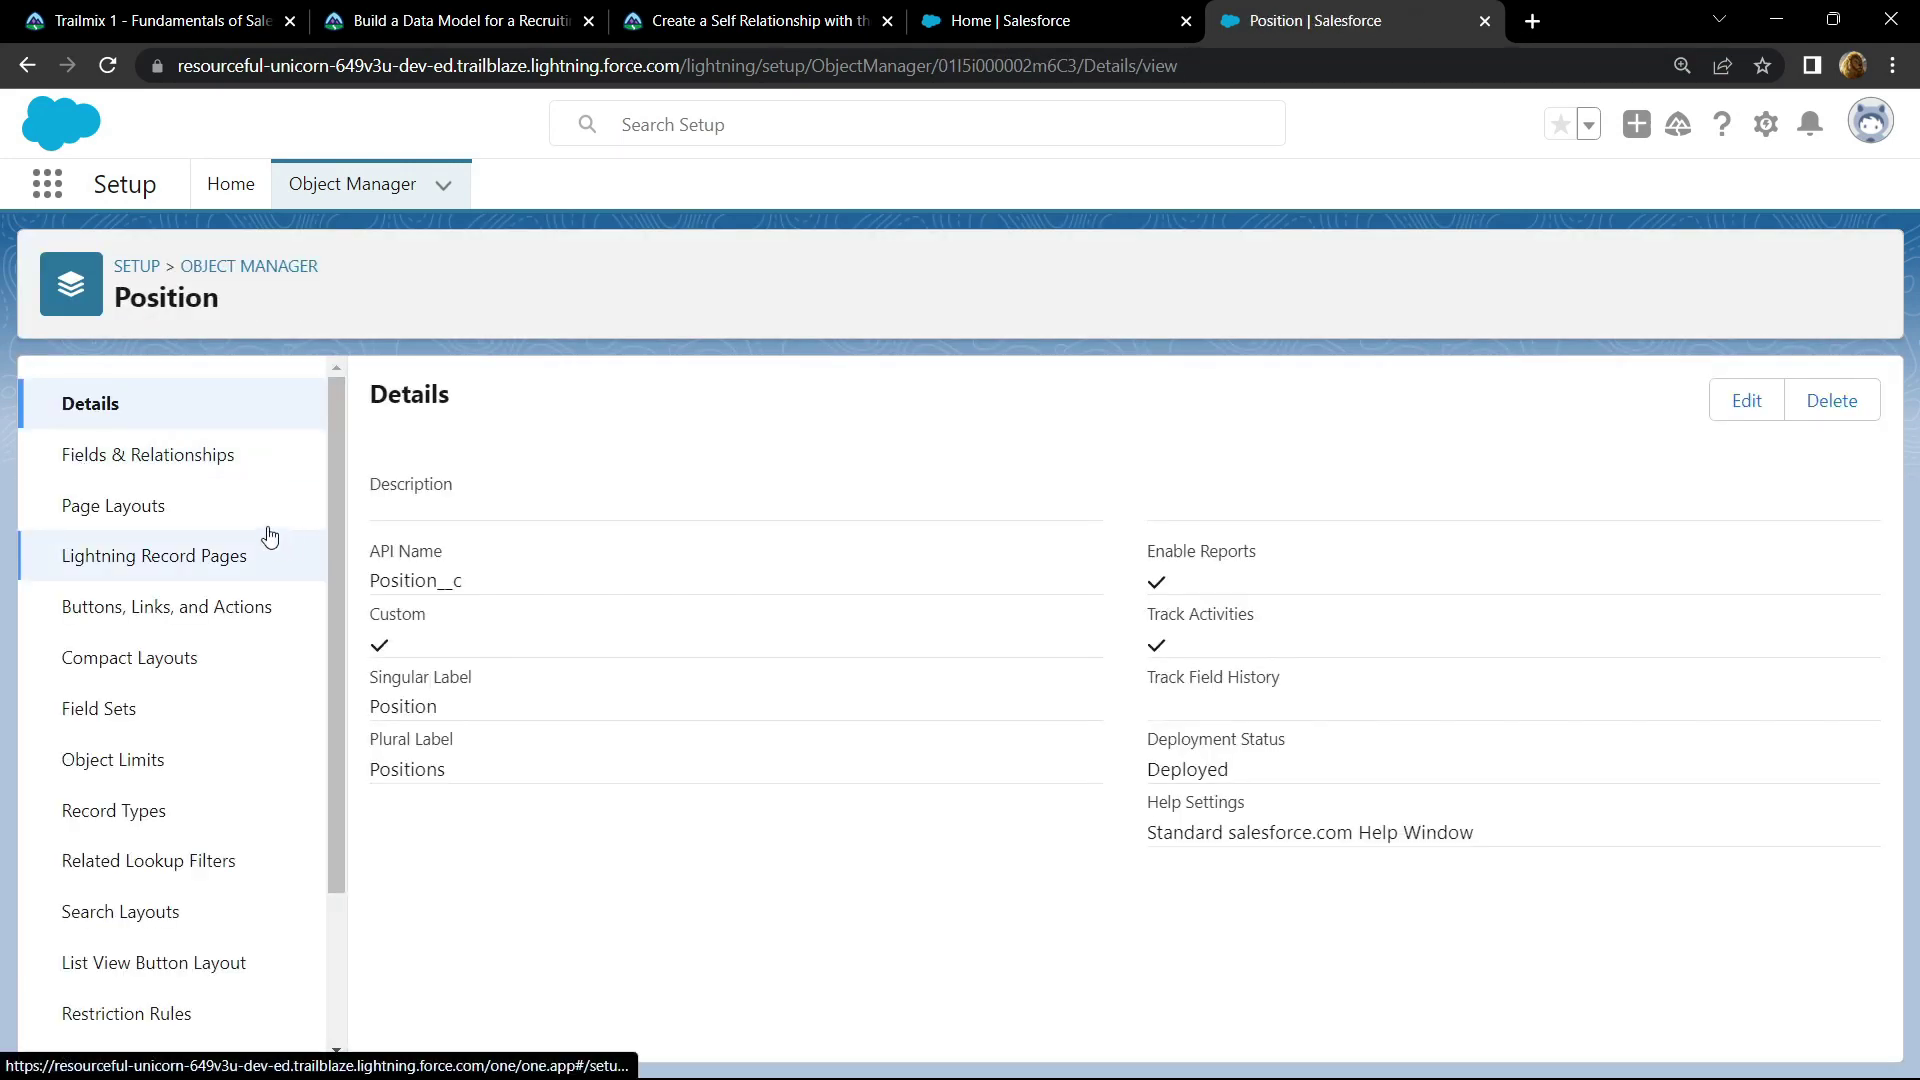
Start a new Lookup Relationship field on Position with Related To set to Position.
{"action": "left_click", "coordinate": [215, 456]}
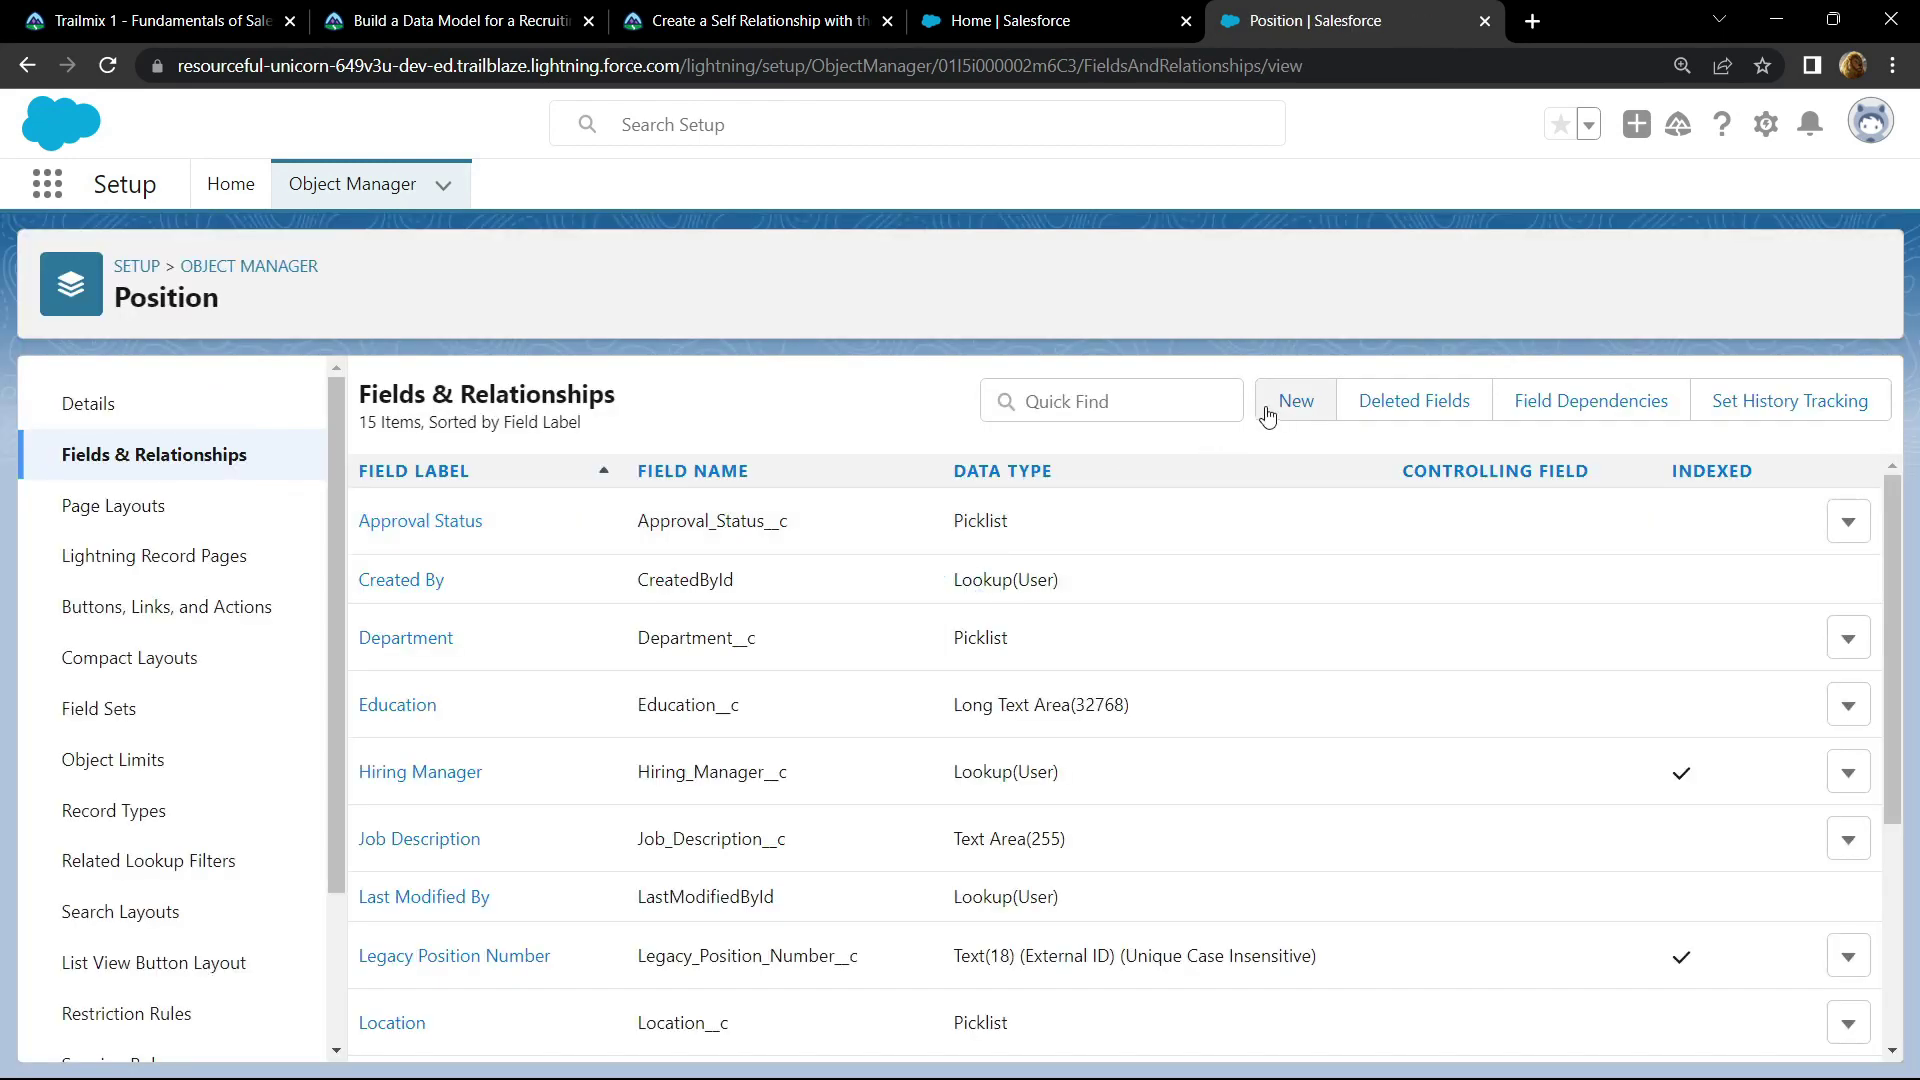
{"action": "left_click", "coordinate": [1294, 408]}
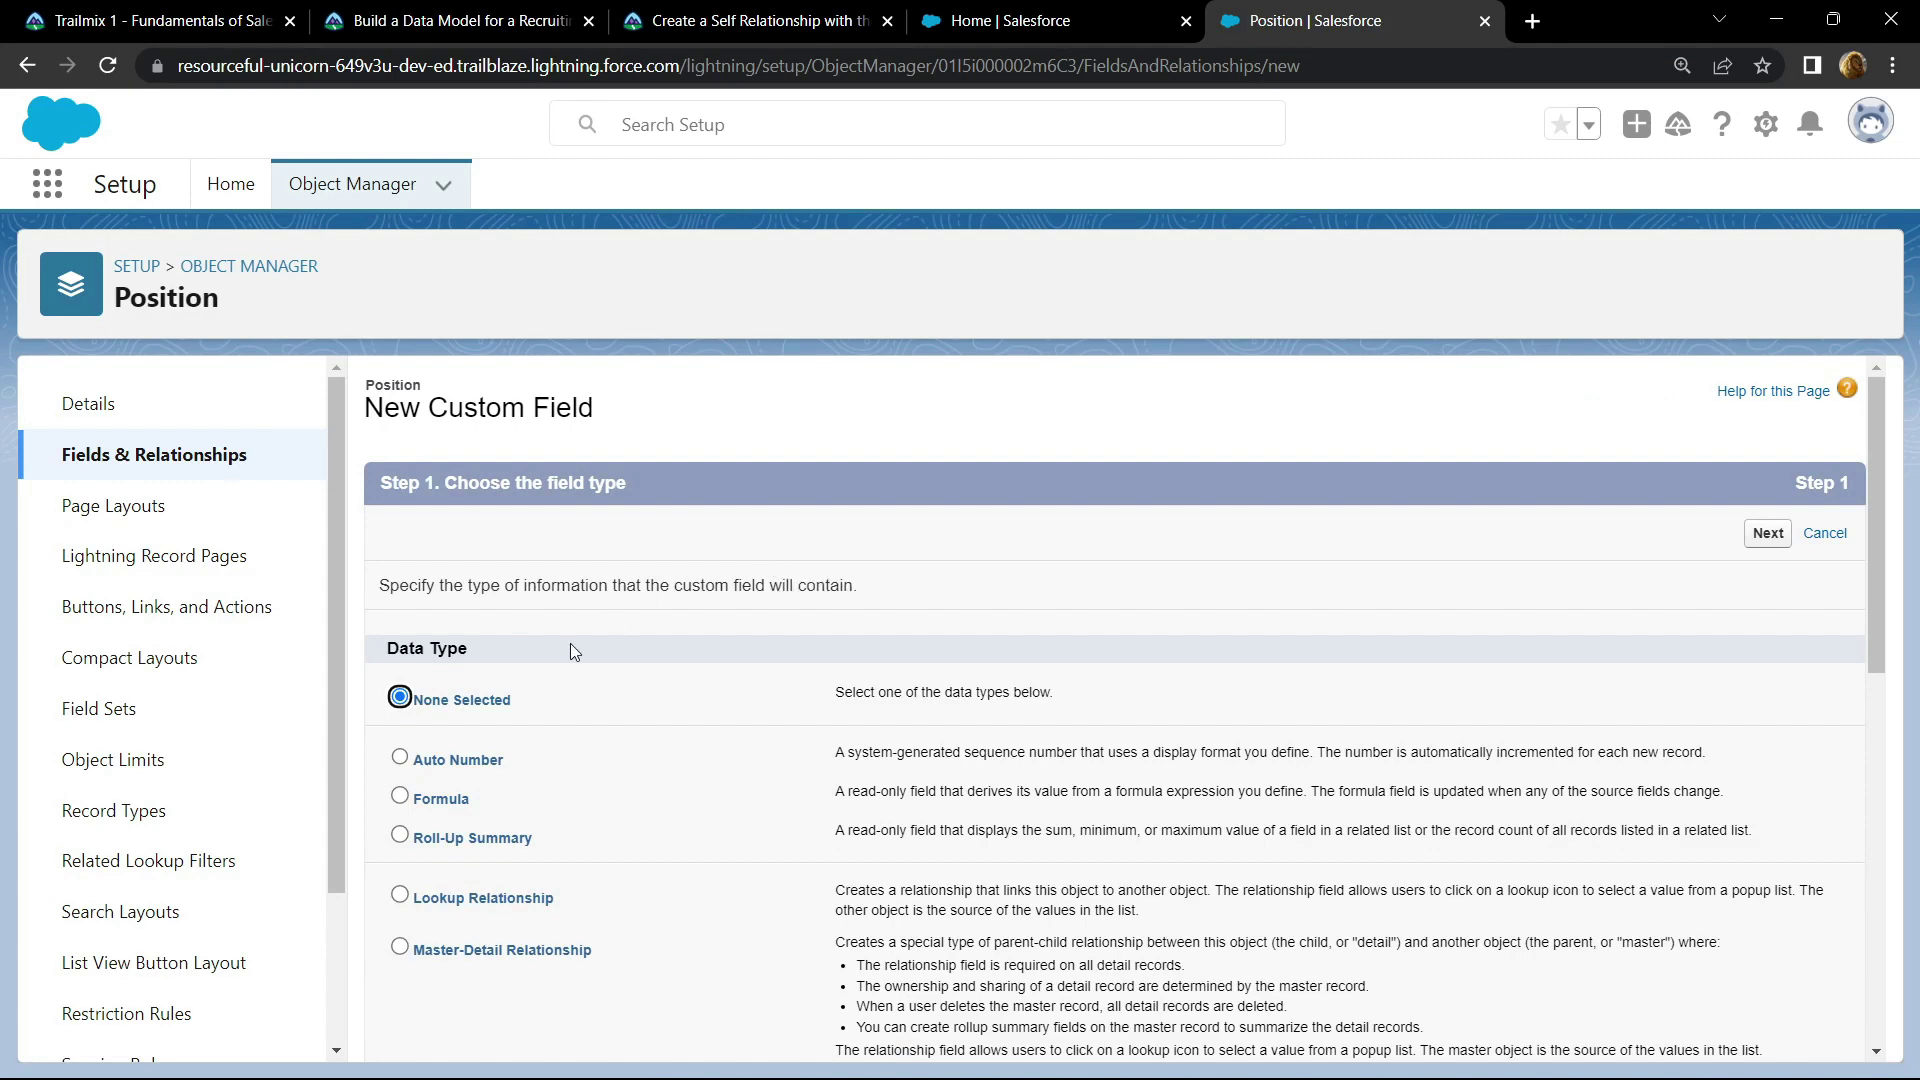
{"action": "scroll", "coordinate": [570, 648], "scroll_direction": "down", "scroll_amount": 3}
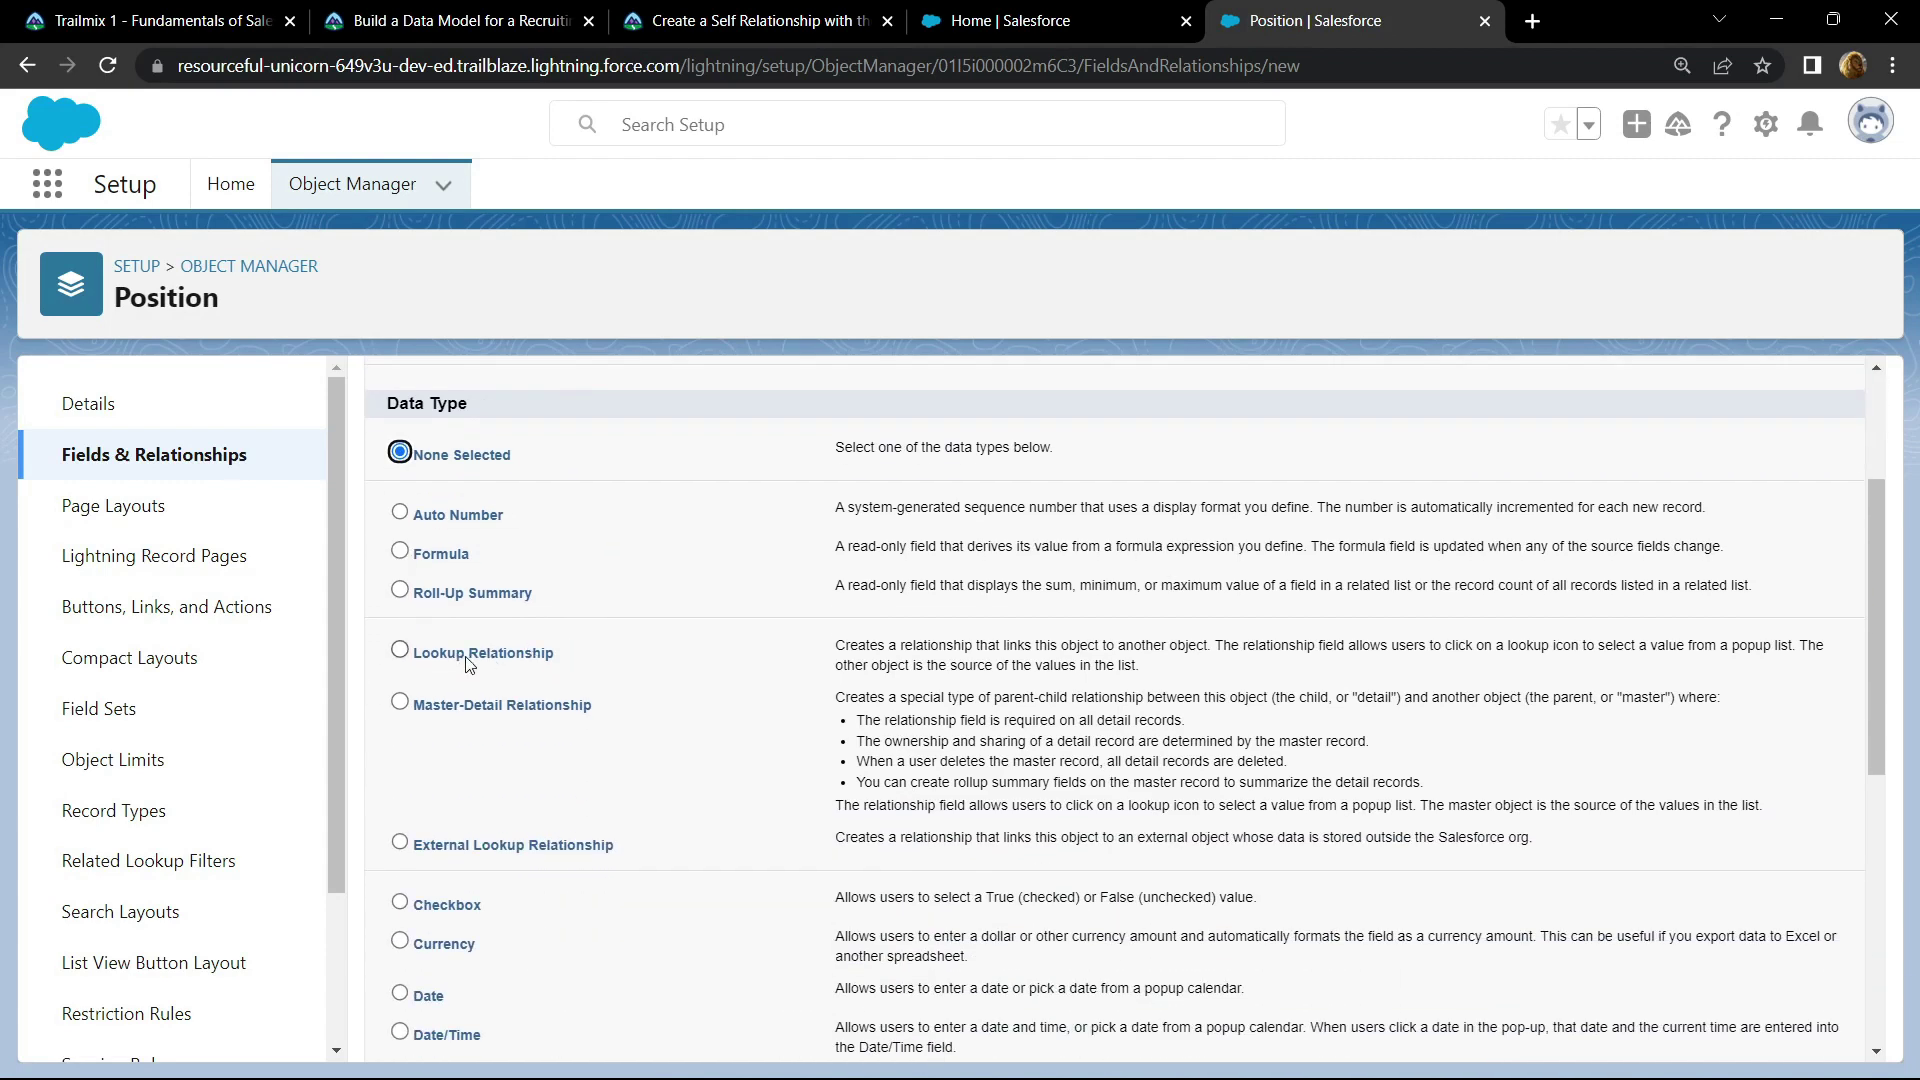
{"action": "left_click", "coordinate": [400, 651]}
{"action": "scroll", "coordinate": [1303, 533], "scroll_direction": "up", "scroll_amount": 3}
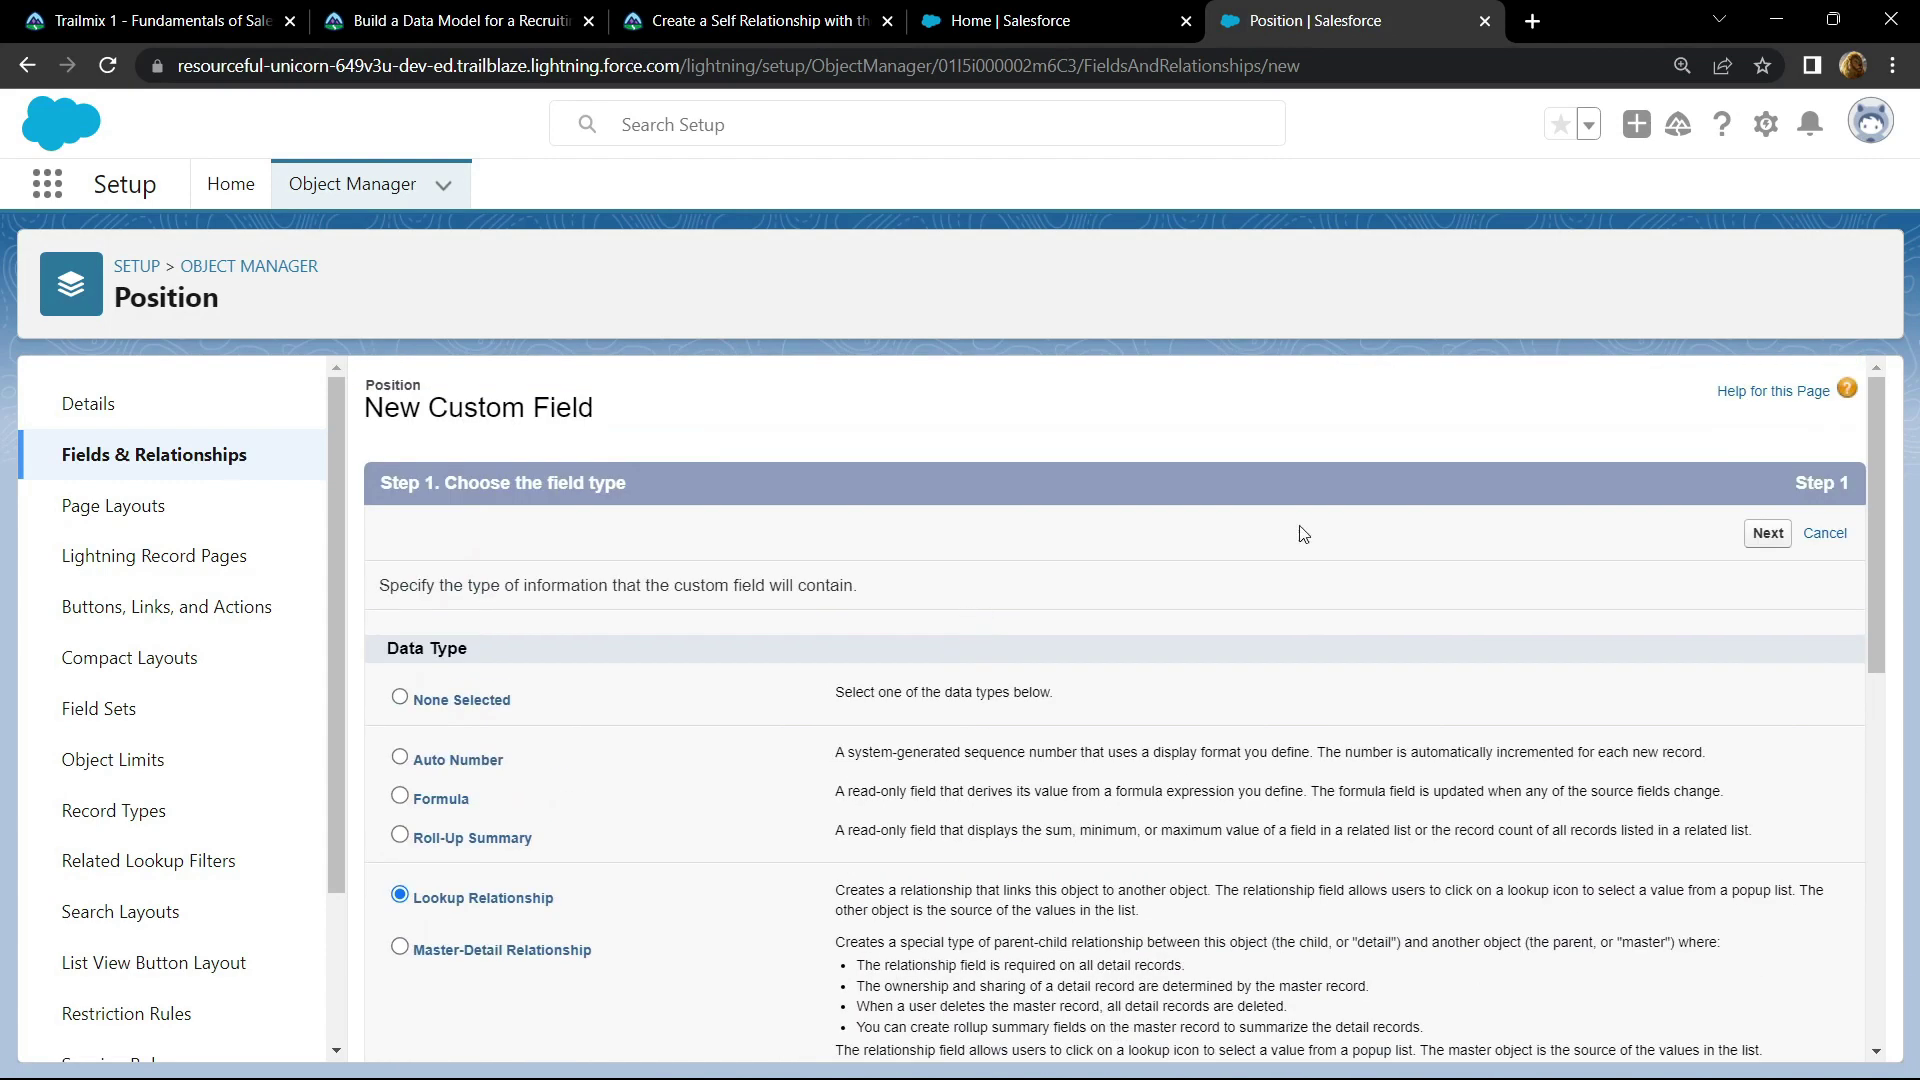
{"action": "left_click", "coordinate": [1768, 533]}
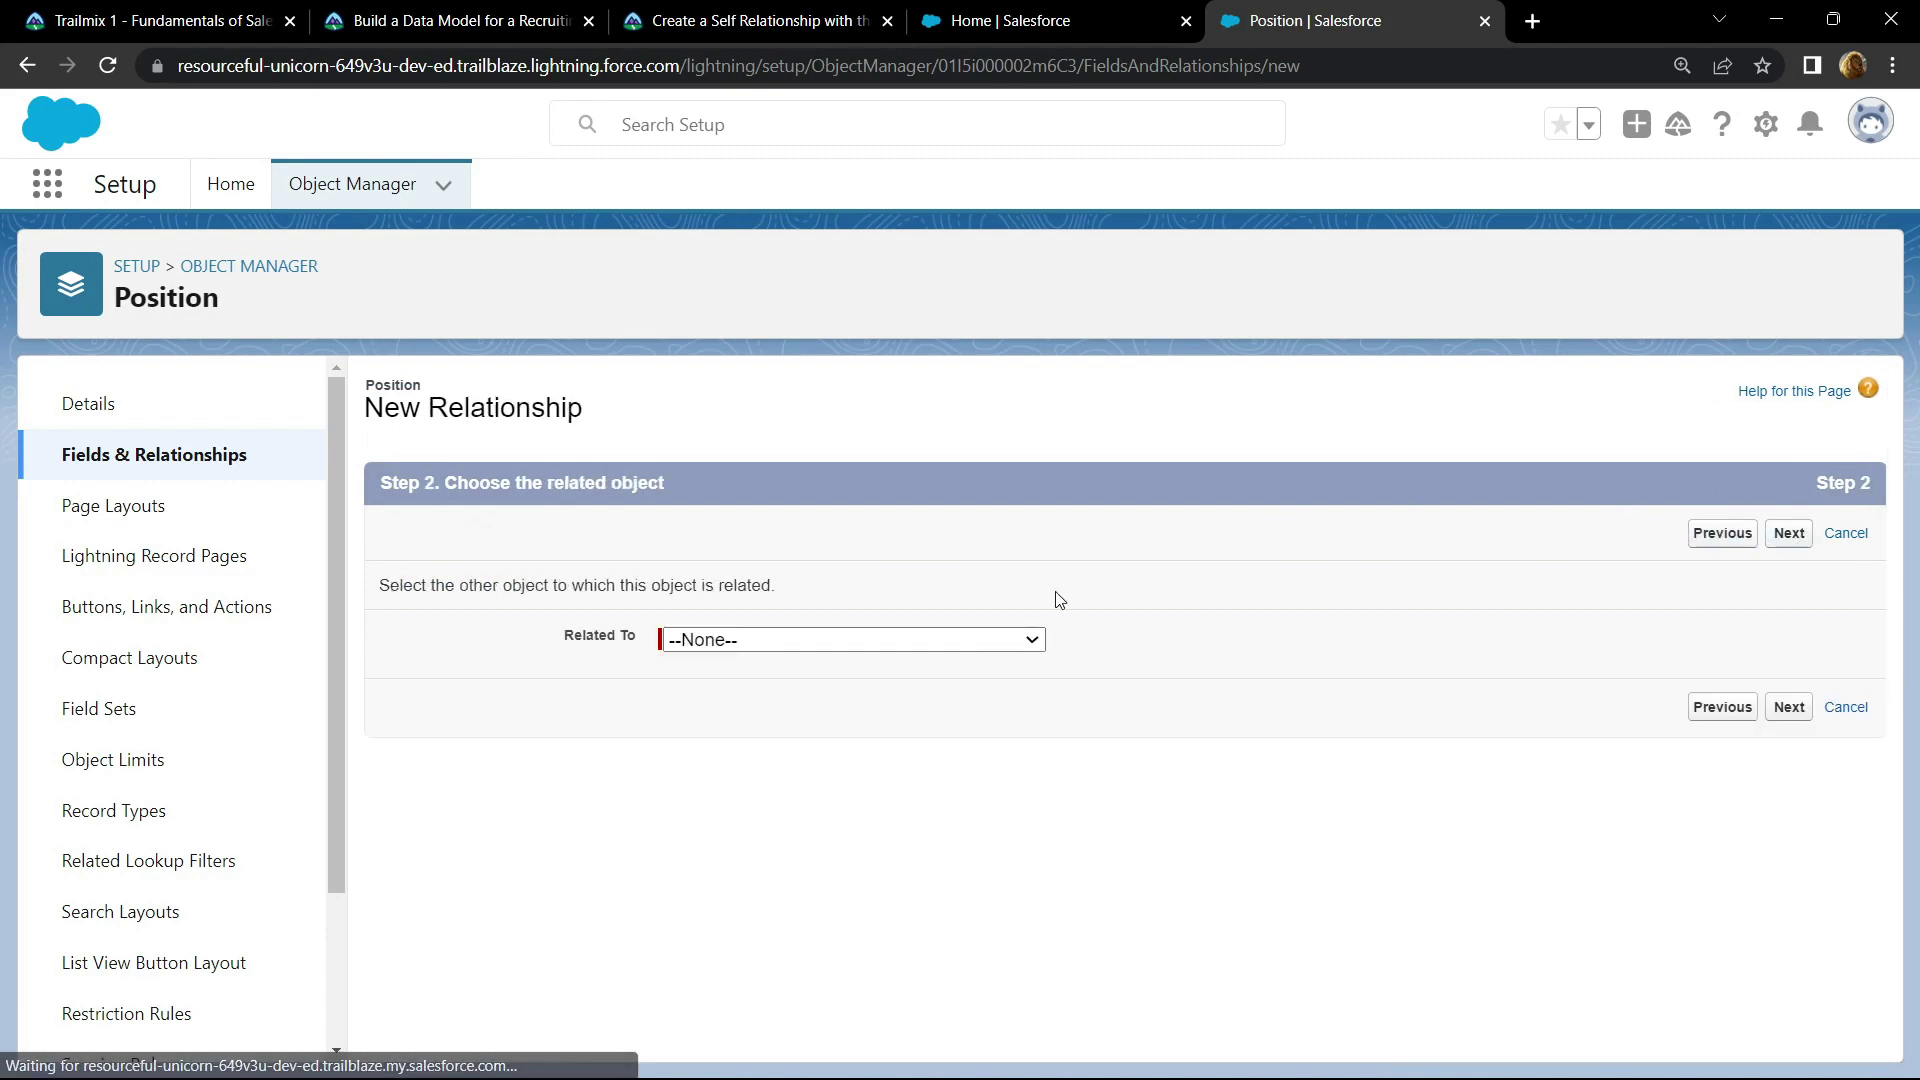
{"action": "left_click", "coordinate": [720, 638]}
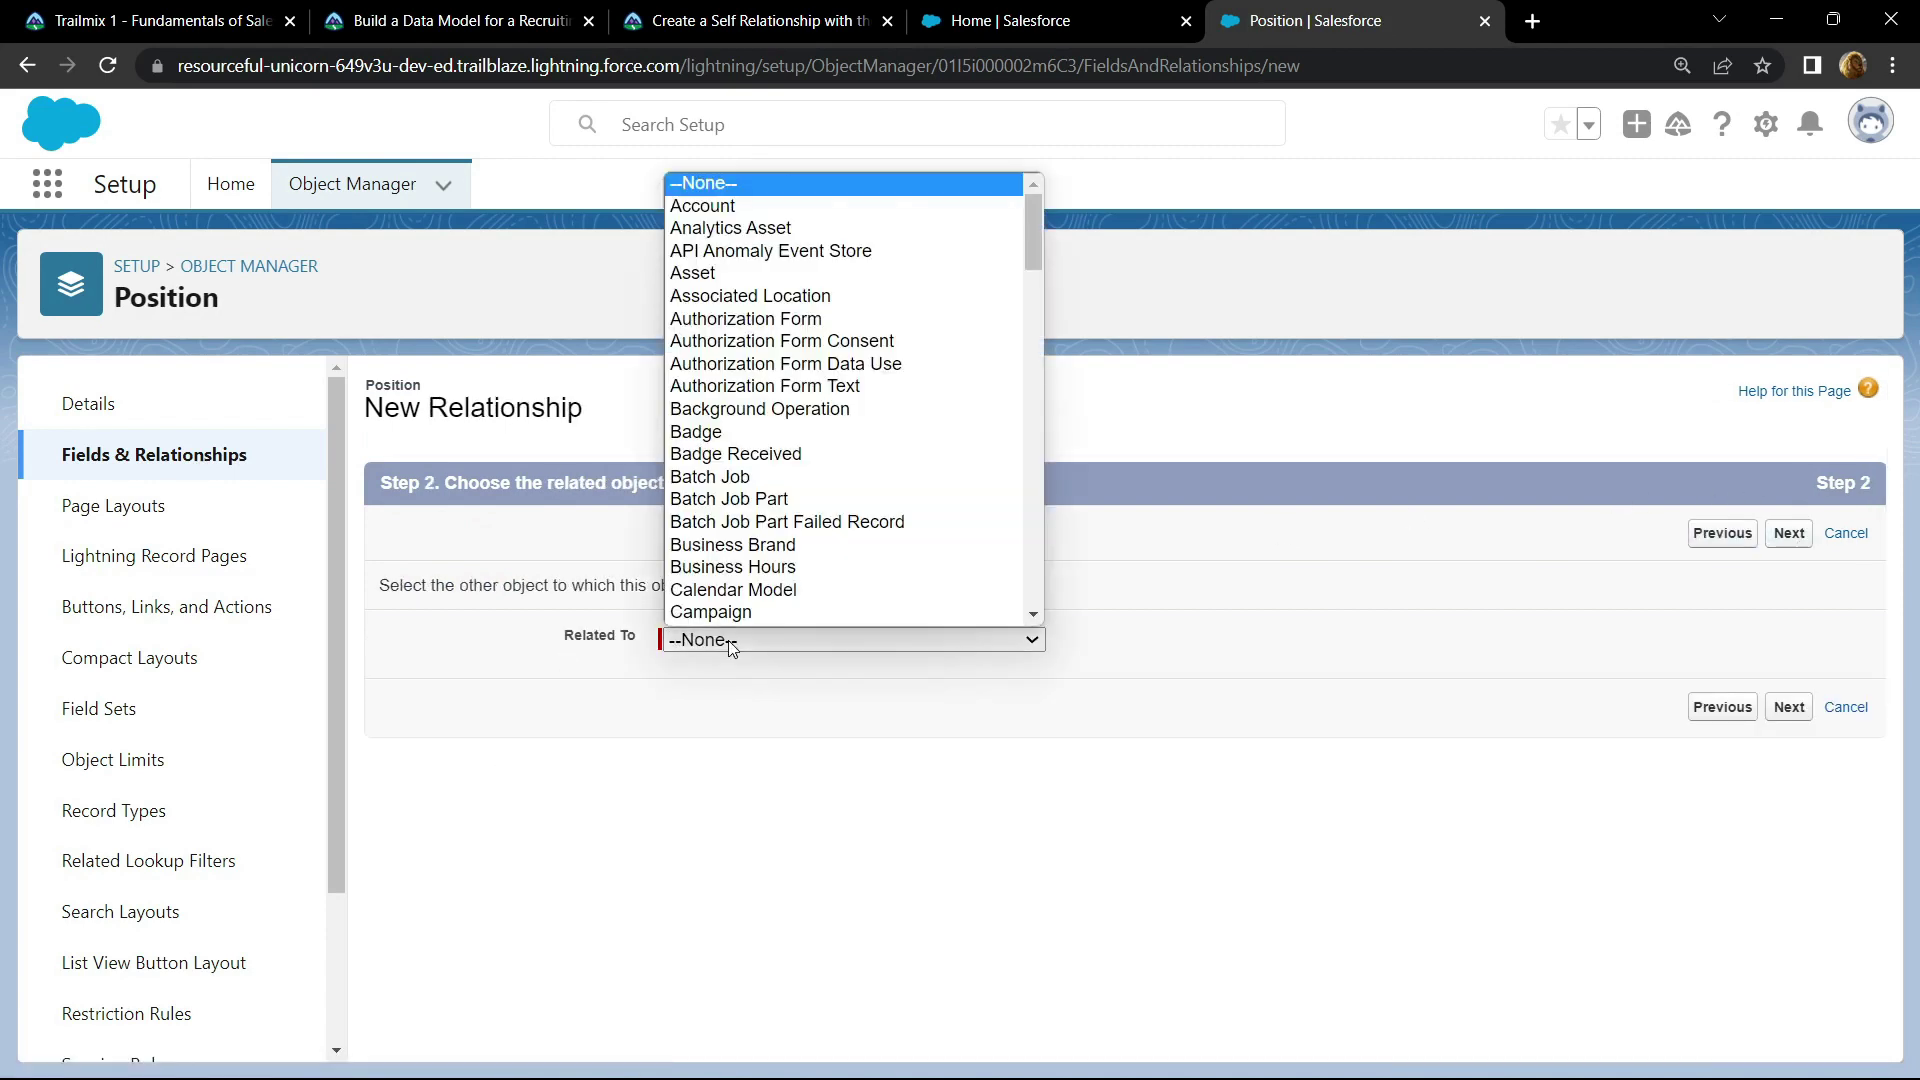
{"action": "scroll", "coordinate": [771, 541], "scroll_direction": "down", "scroll_amount": 2}
{"action": "scroll", "coordinate": [771, 541], "scroll_direction": "down", "scroll_amount": 10}
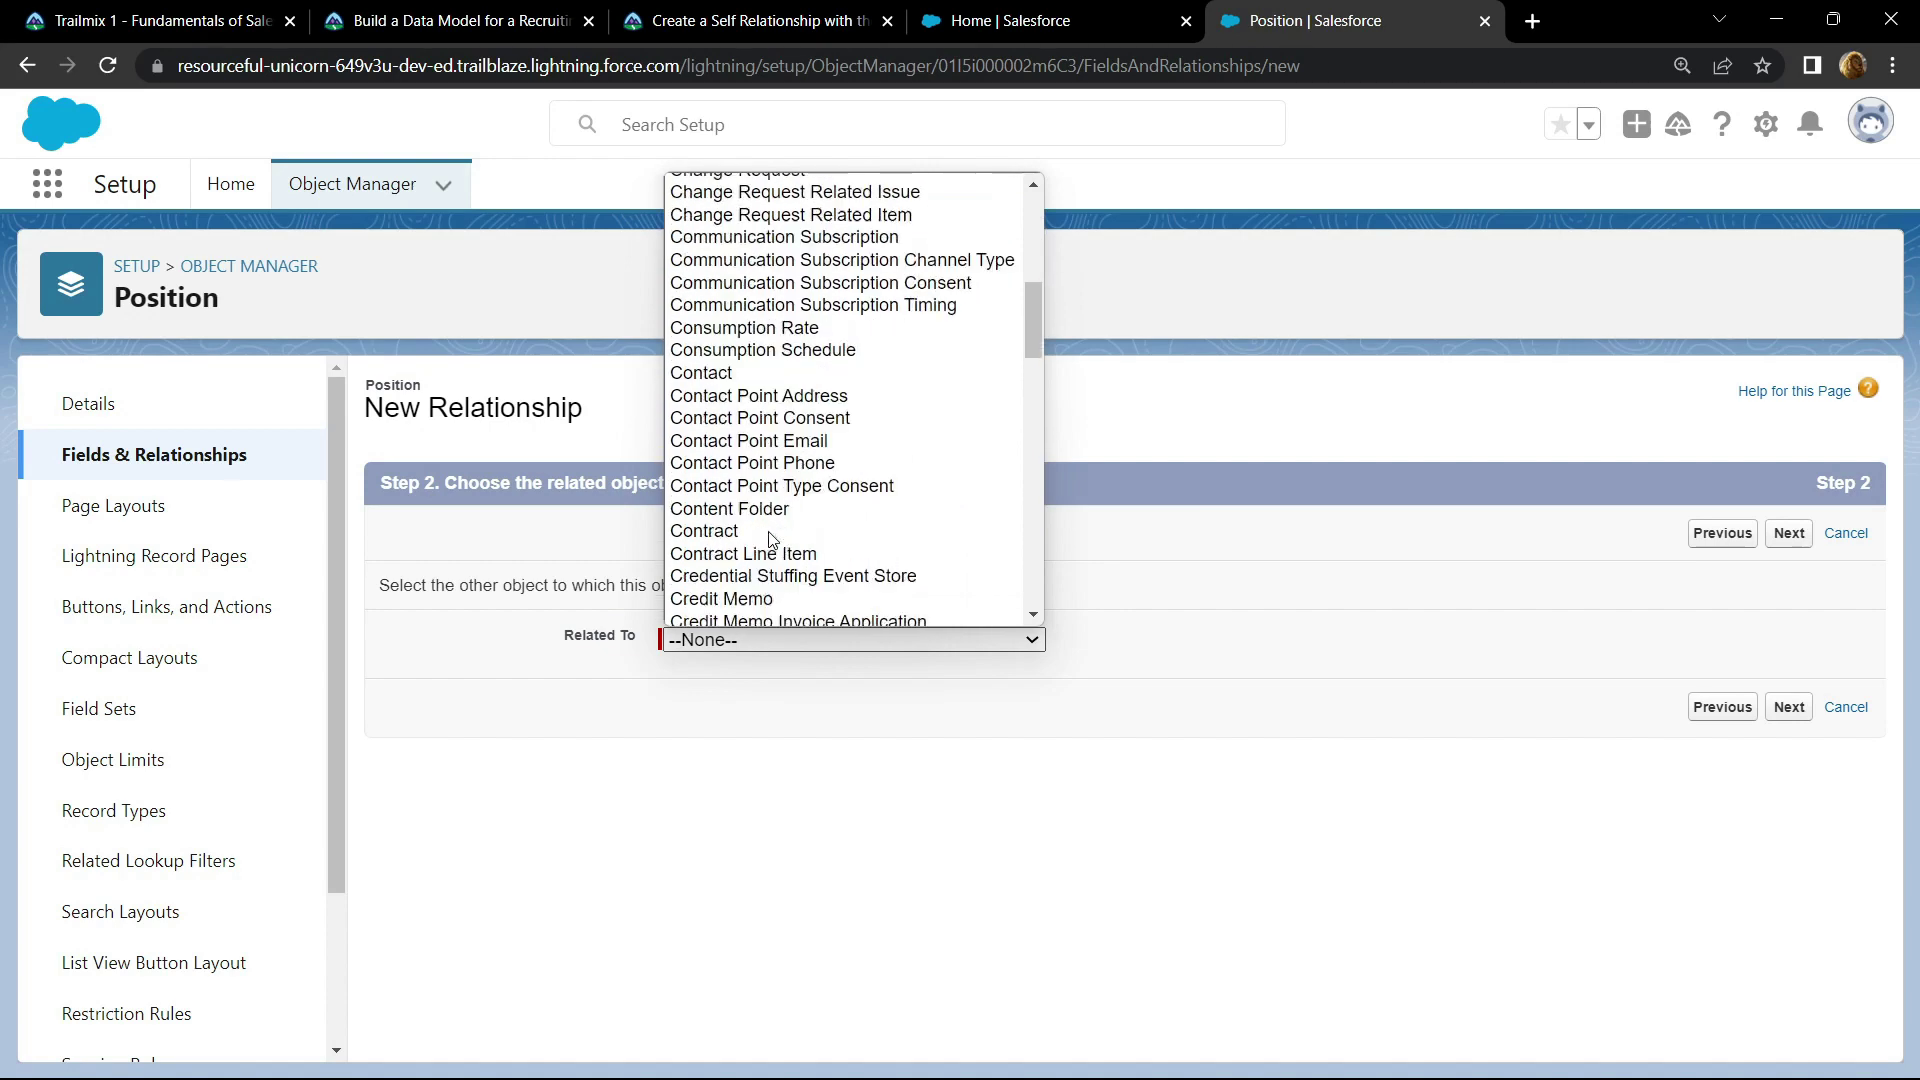
{"action": "scroll", "coordinate": [771, 541], "scroll_direction": "down", "scroll_amount": 2}
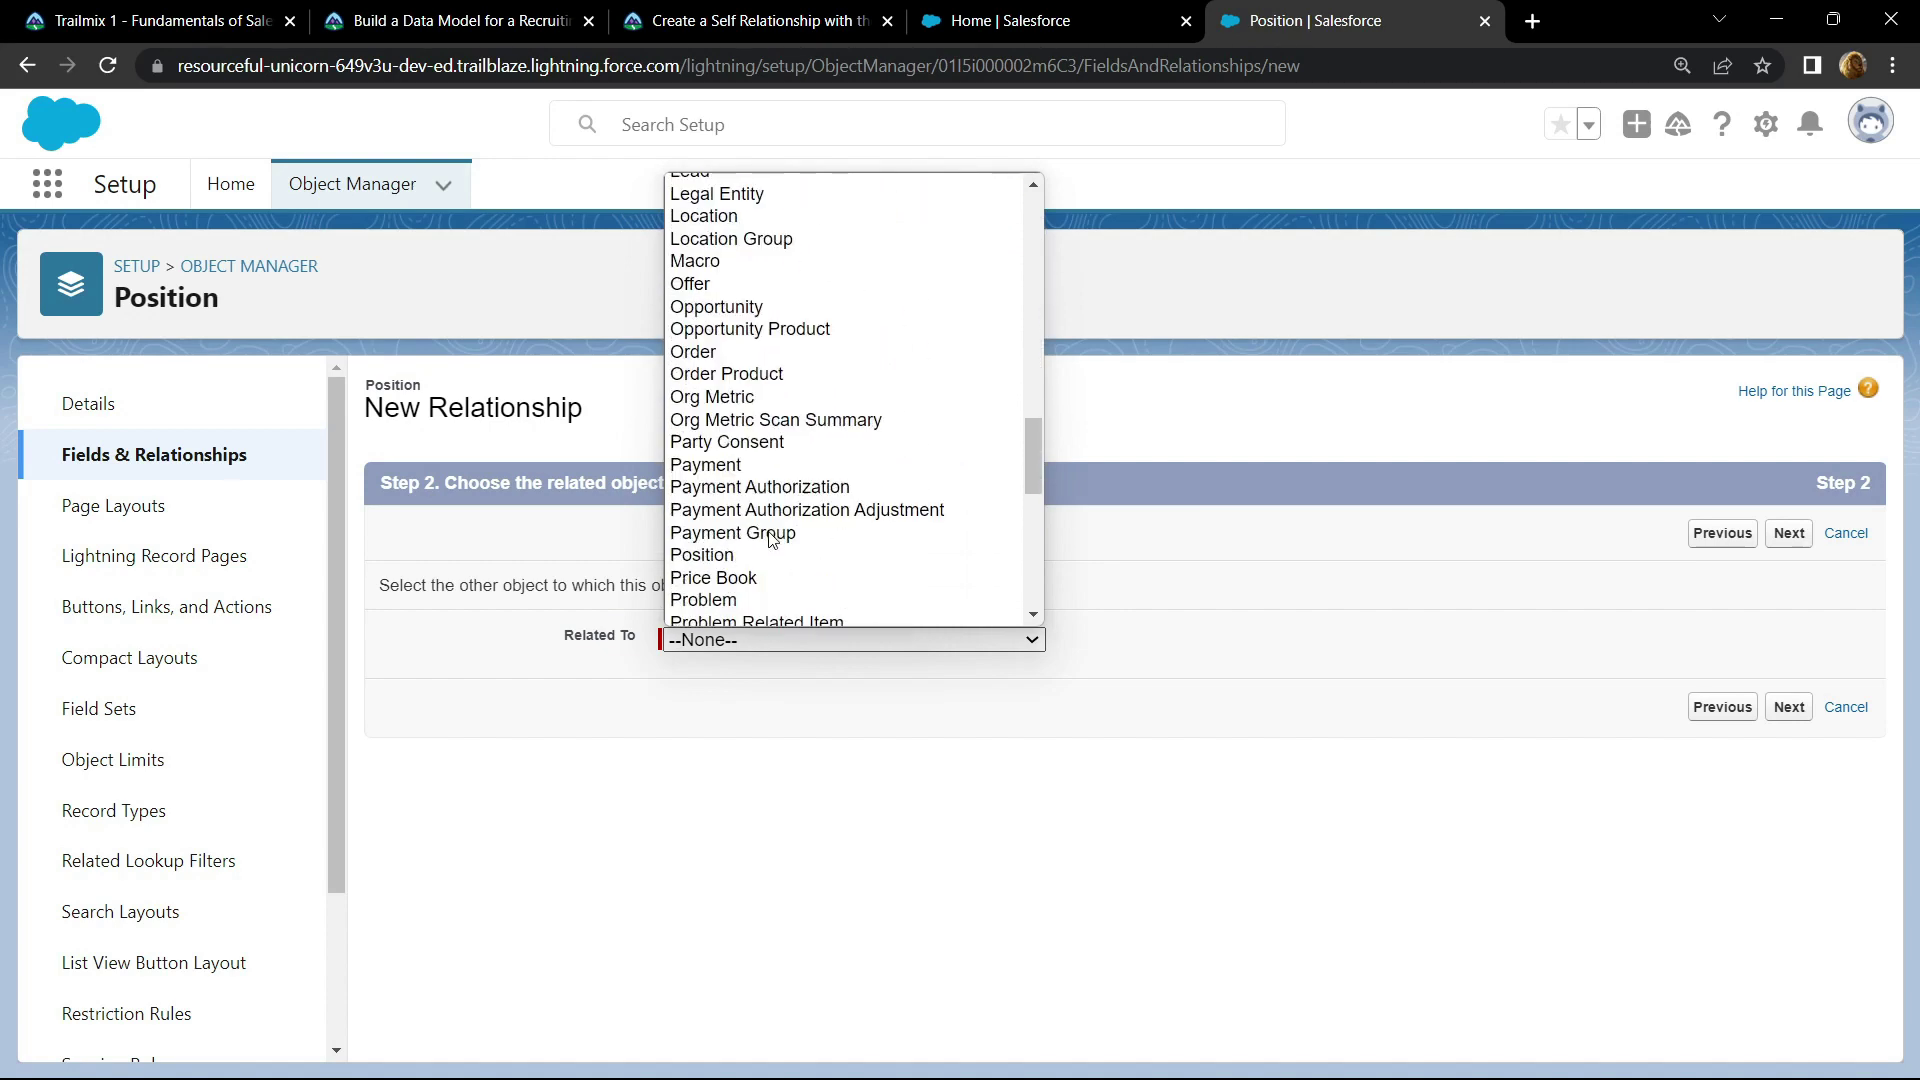
{"action": "left_click", "coordinate": [715, 558]}
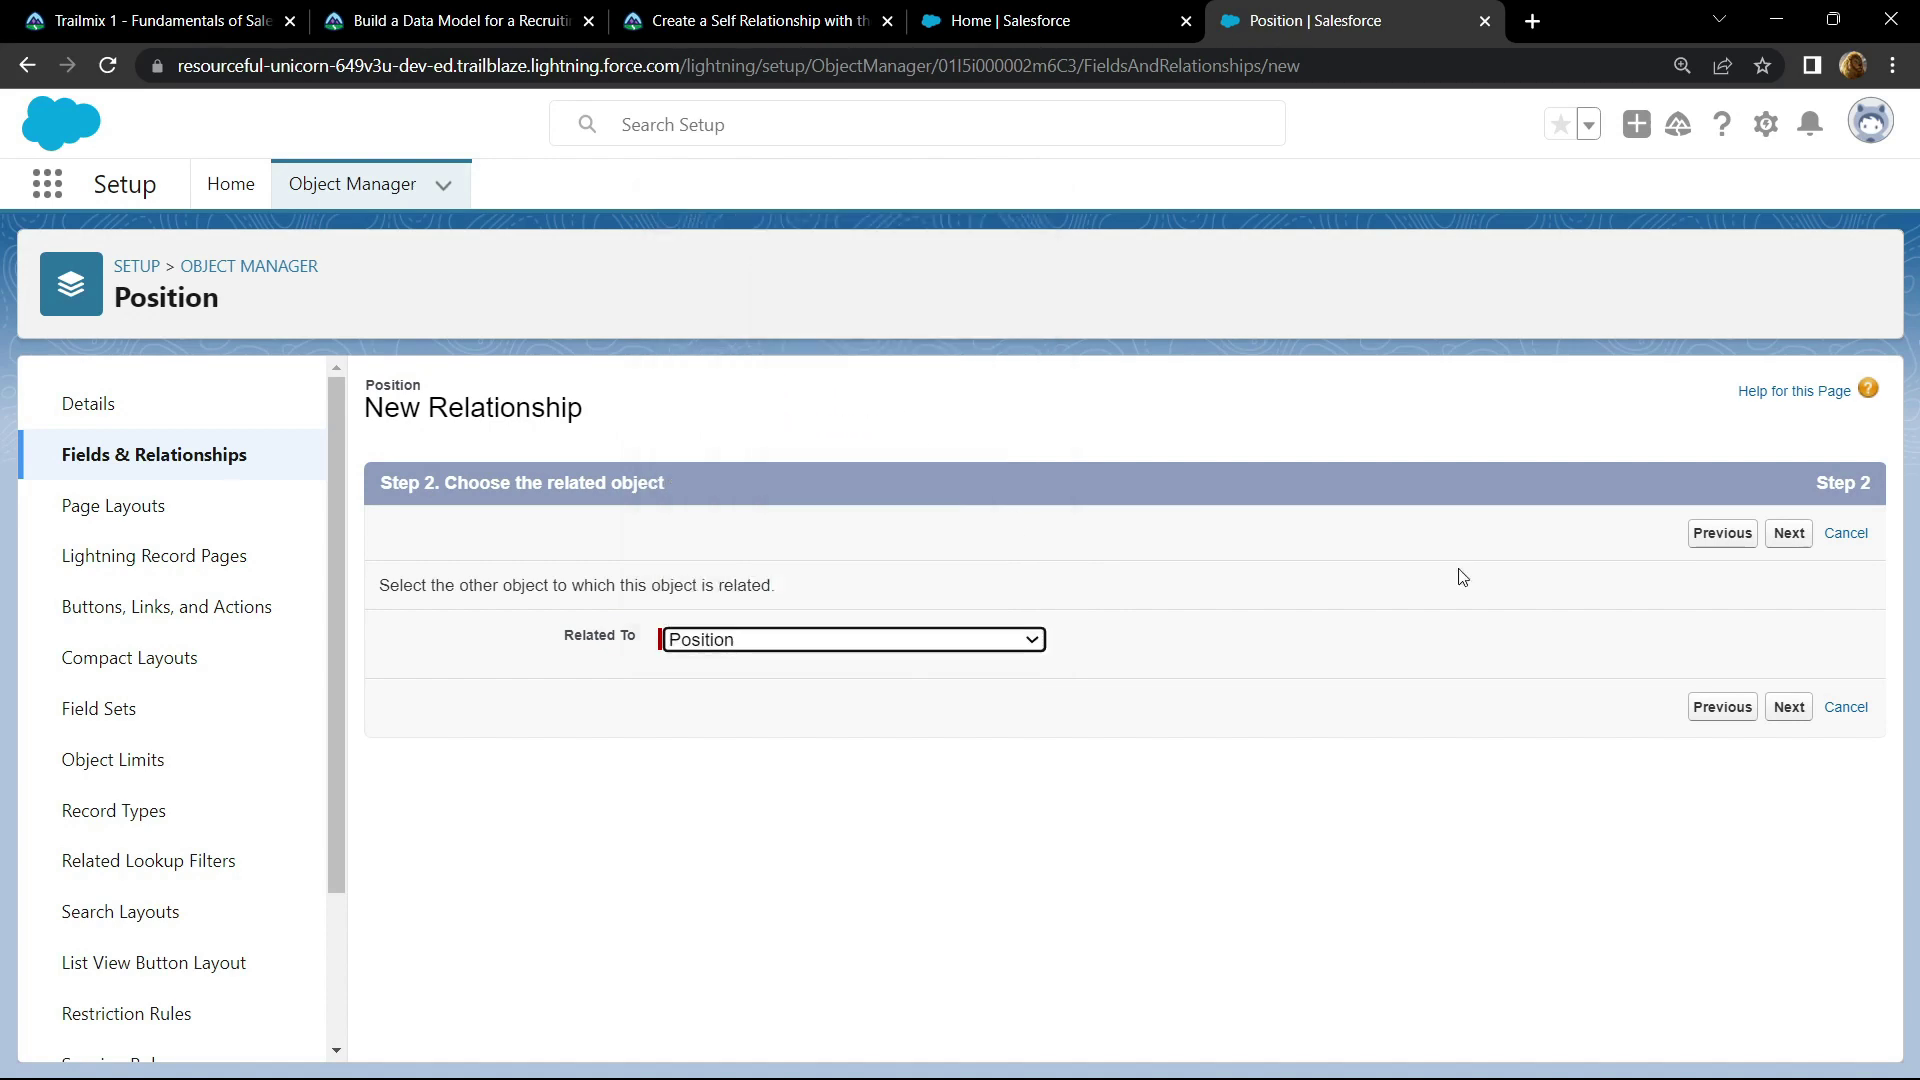
Set the lookup's Field Label to 'Related Position' and Field Name to 'Related_Position'.
{"action": "left_click", "coordinate": [1778, 540]}
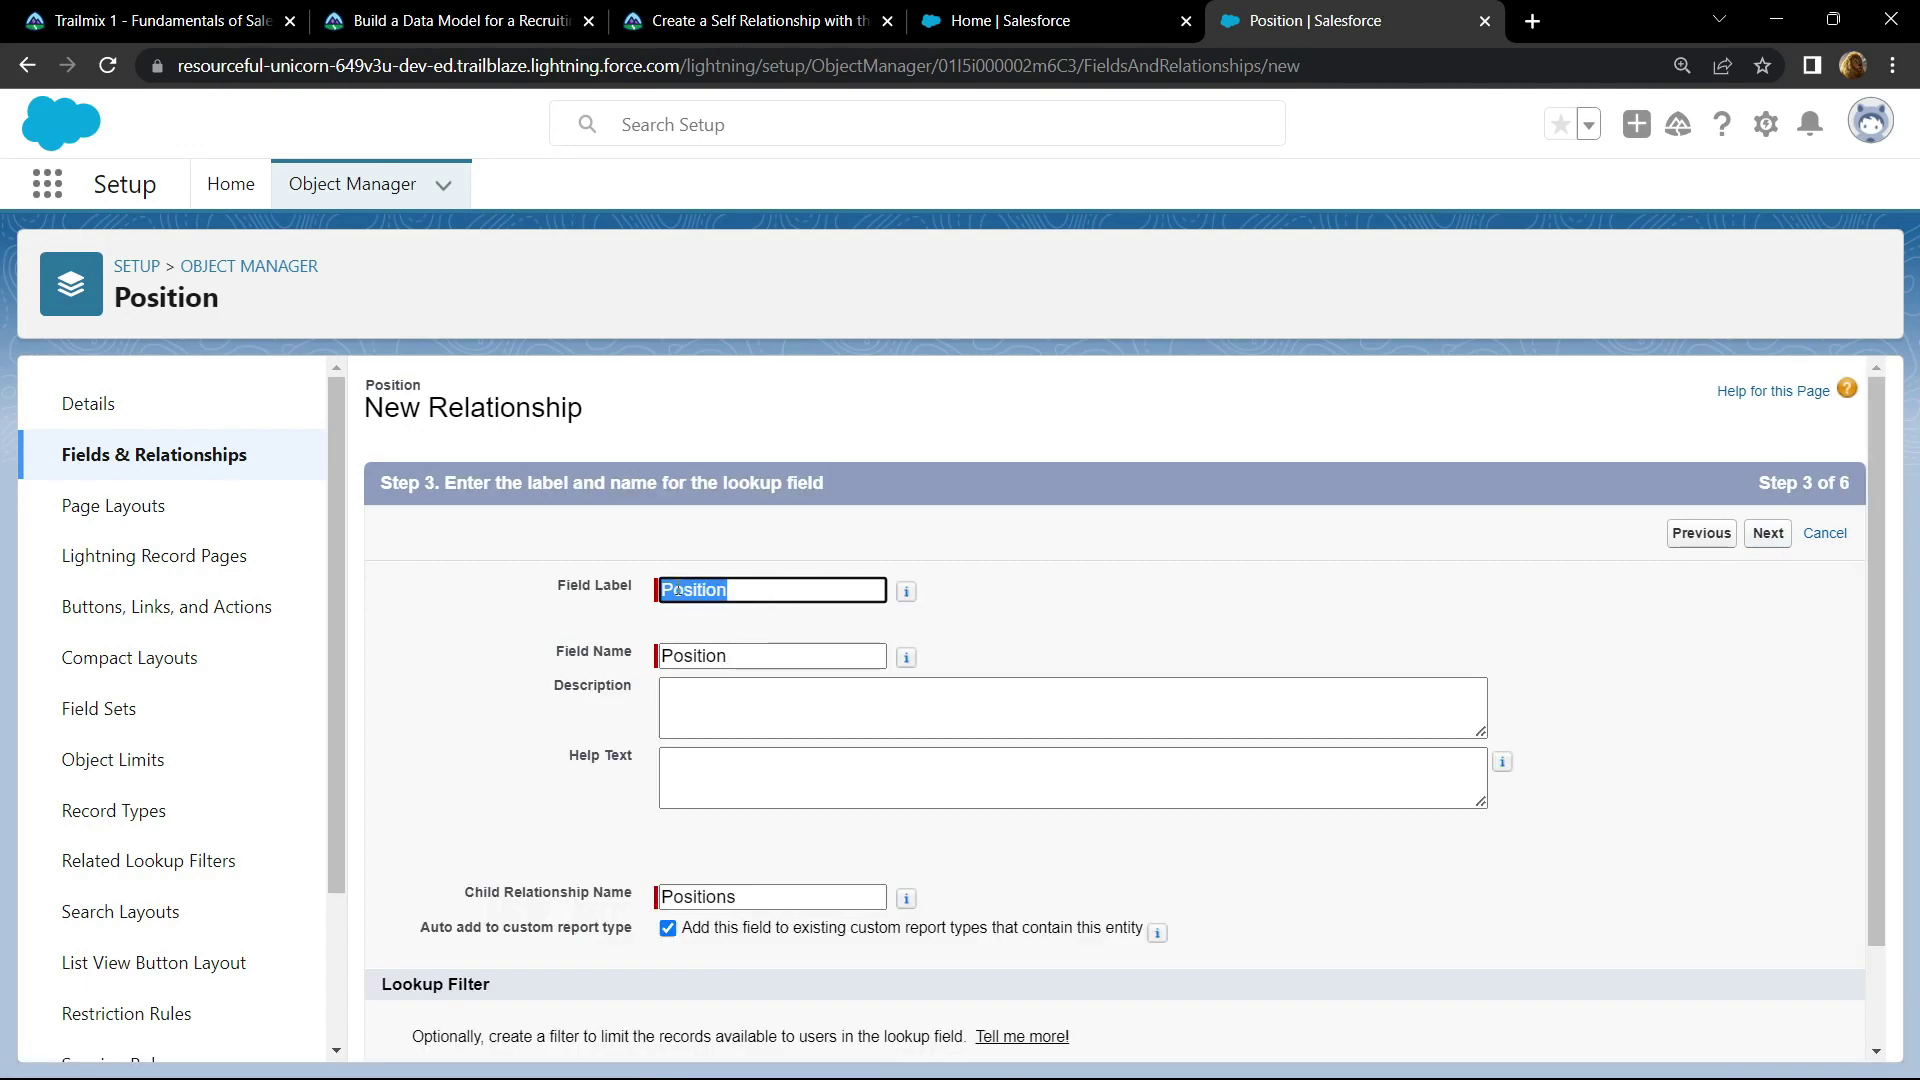
{"action": "left_click", "coordinate": [760, 20]}
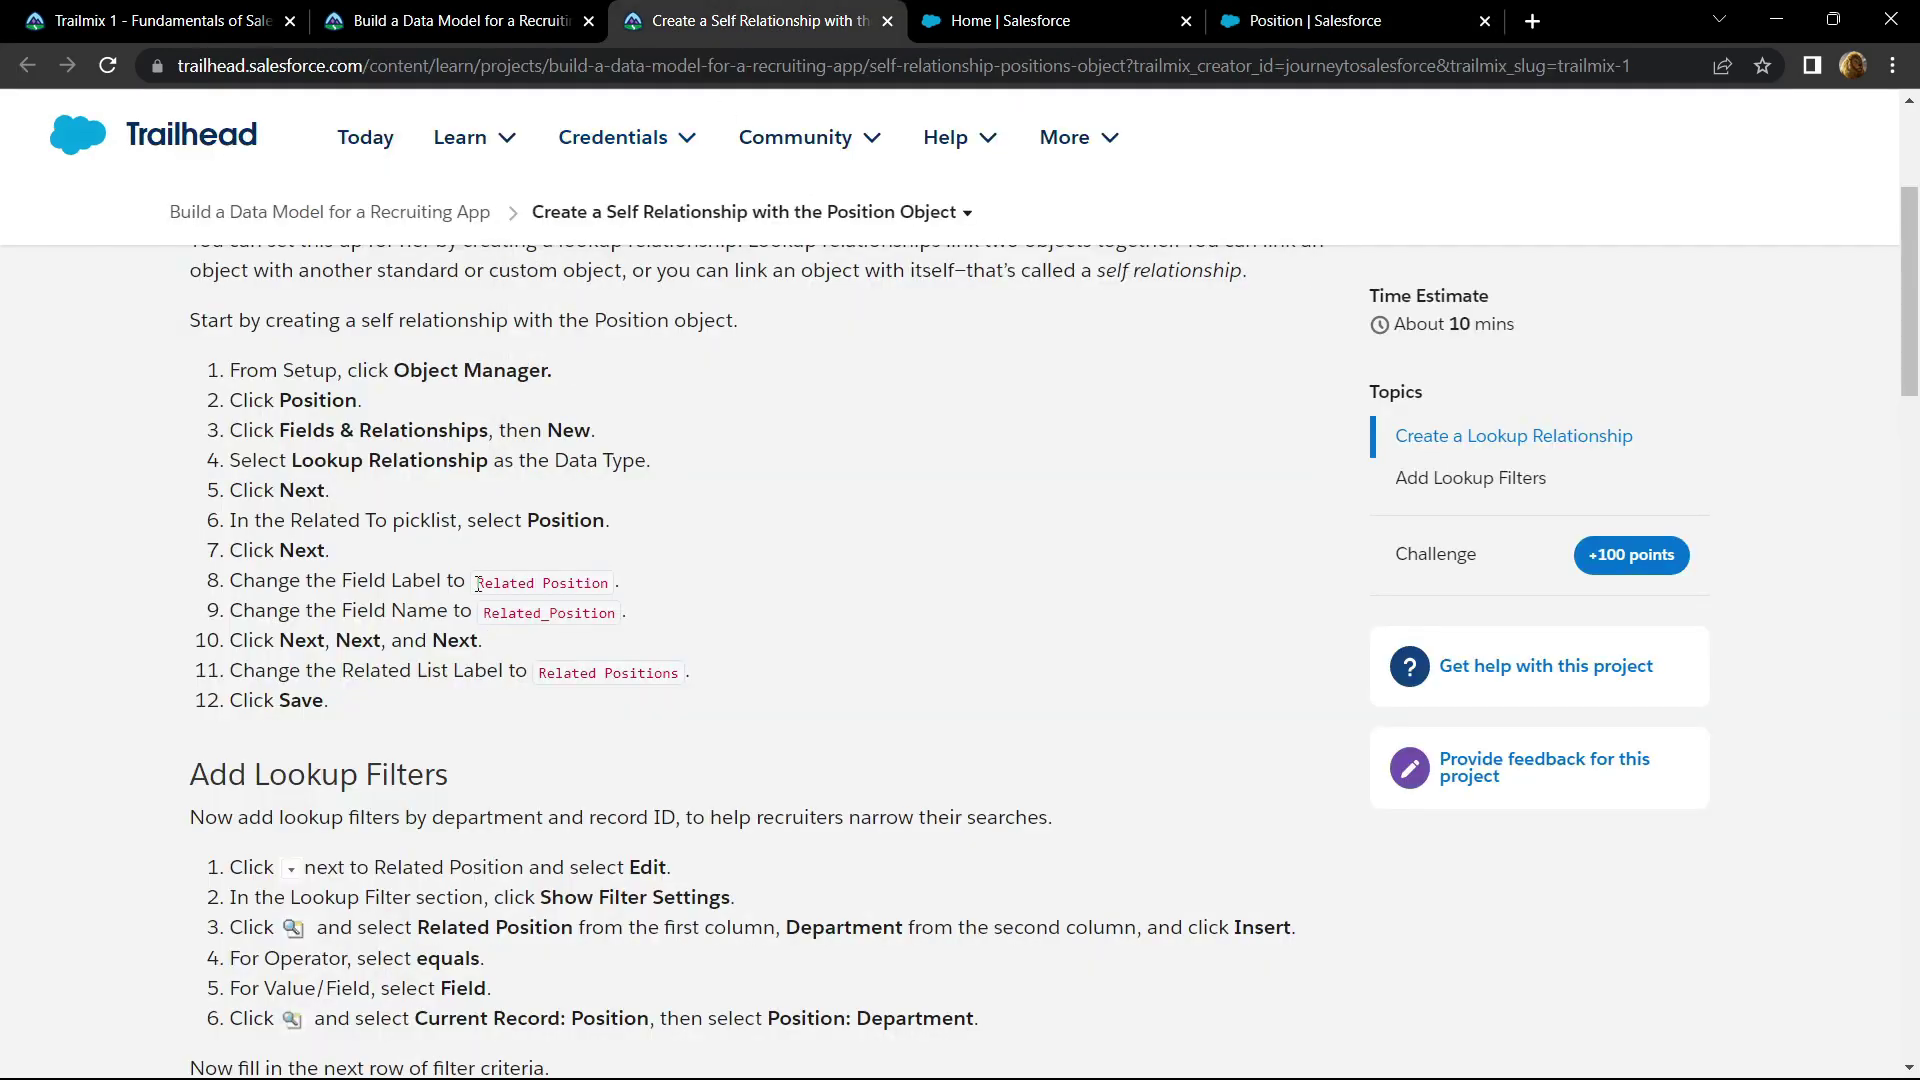
{"action": "left_click_drag", "start_coordinate": [478, 583], "coordinate": [601, 584]}
{"action": "key", "text": "ctrl+c"}
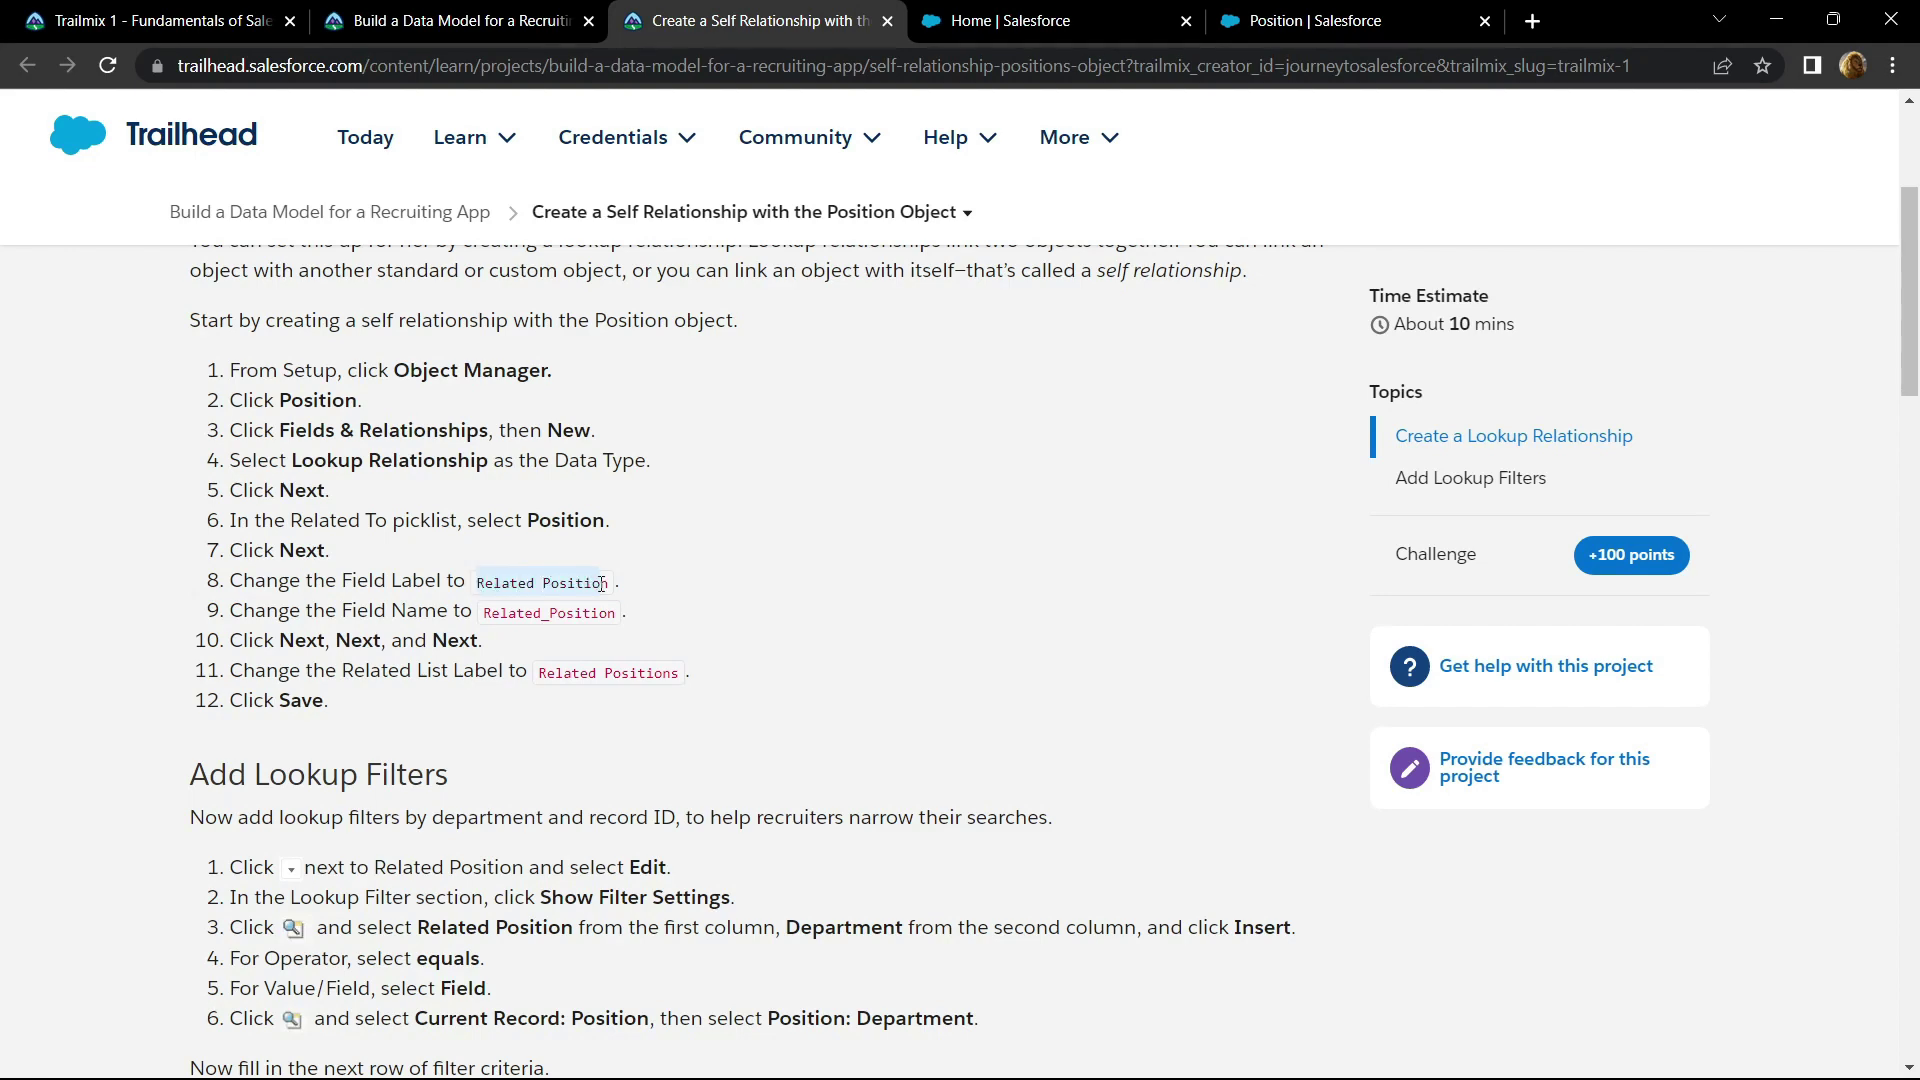
{"action": "left_click", "coordinate": [1300, 10]}
{"action": "key", "text": "ctrl+v"}
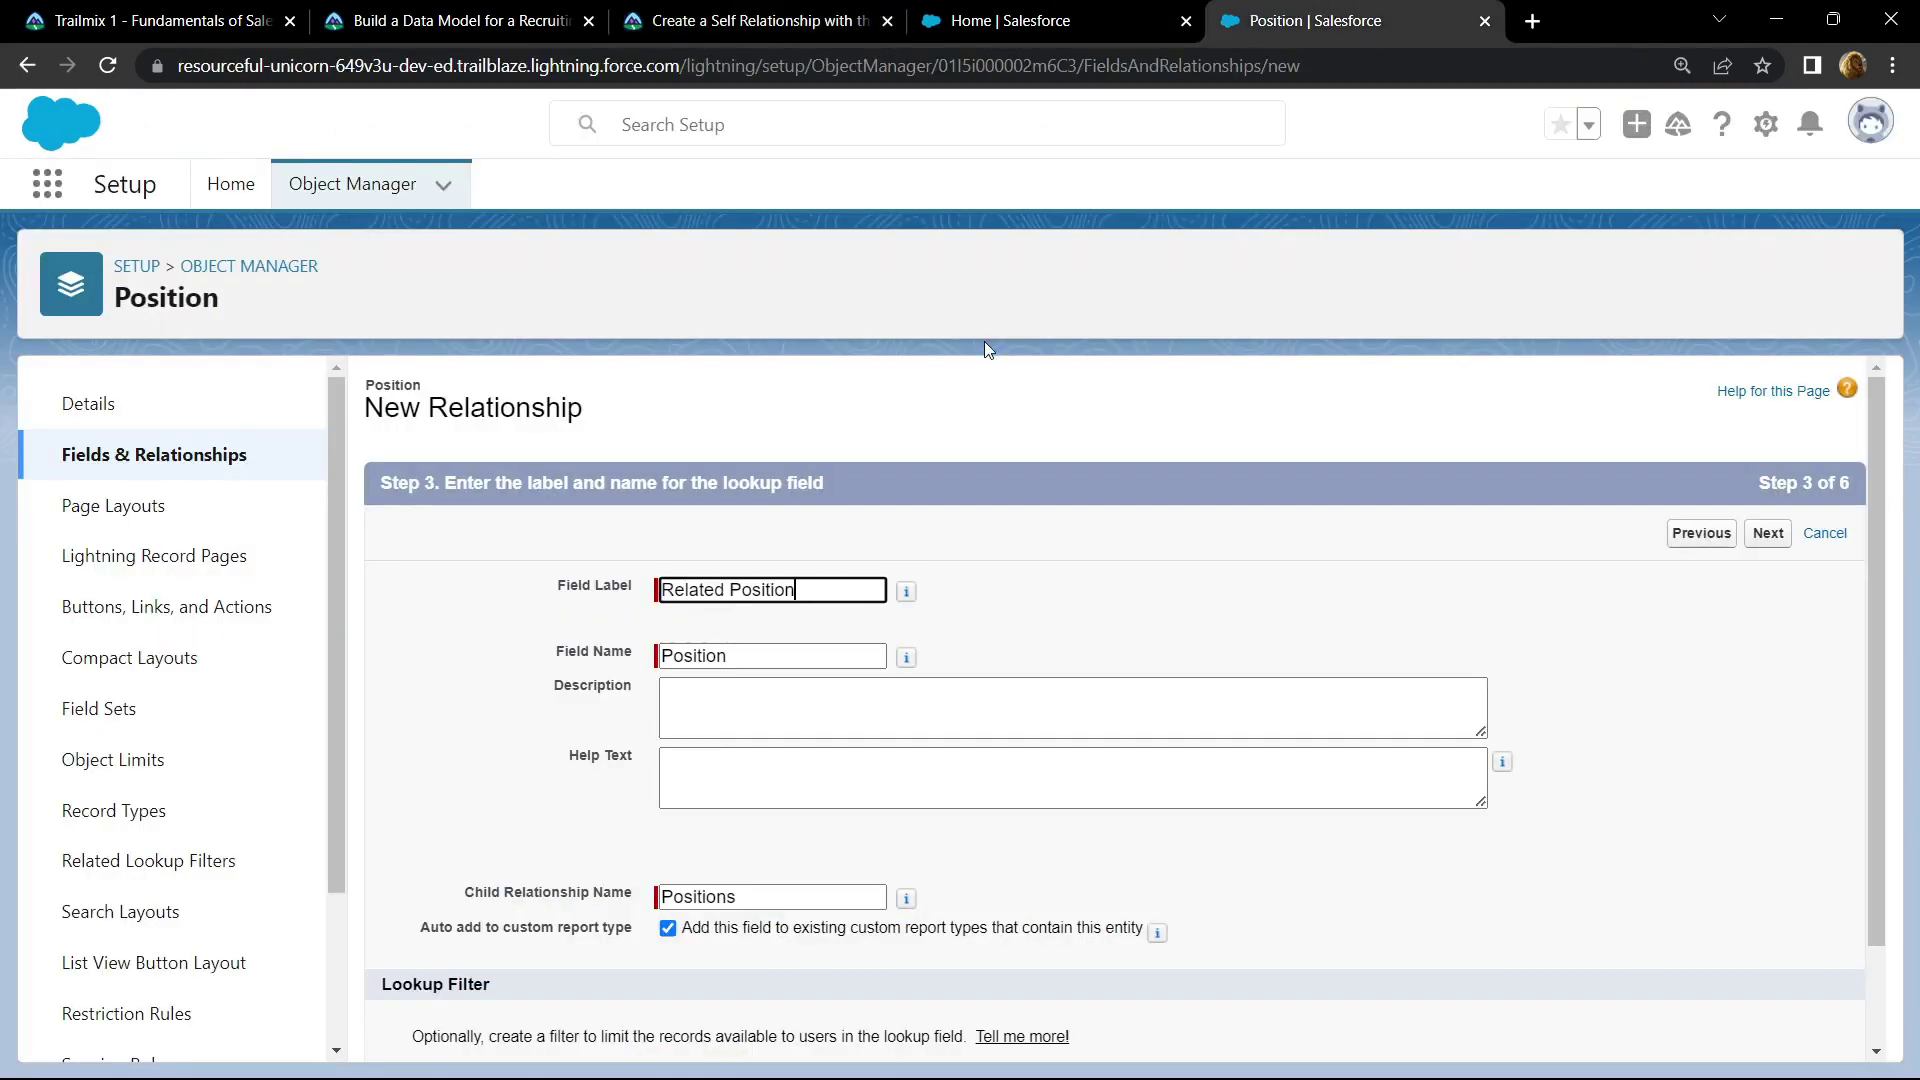
{"action": "left_click", "coordinate": [752, 656]}
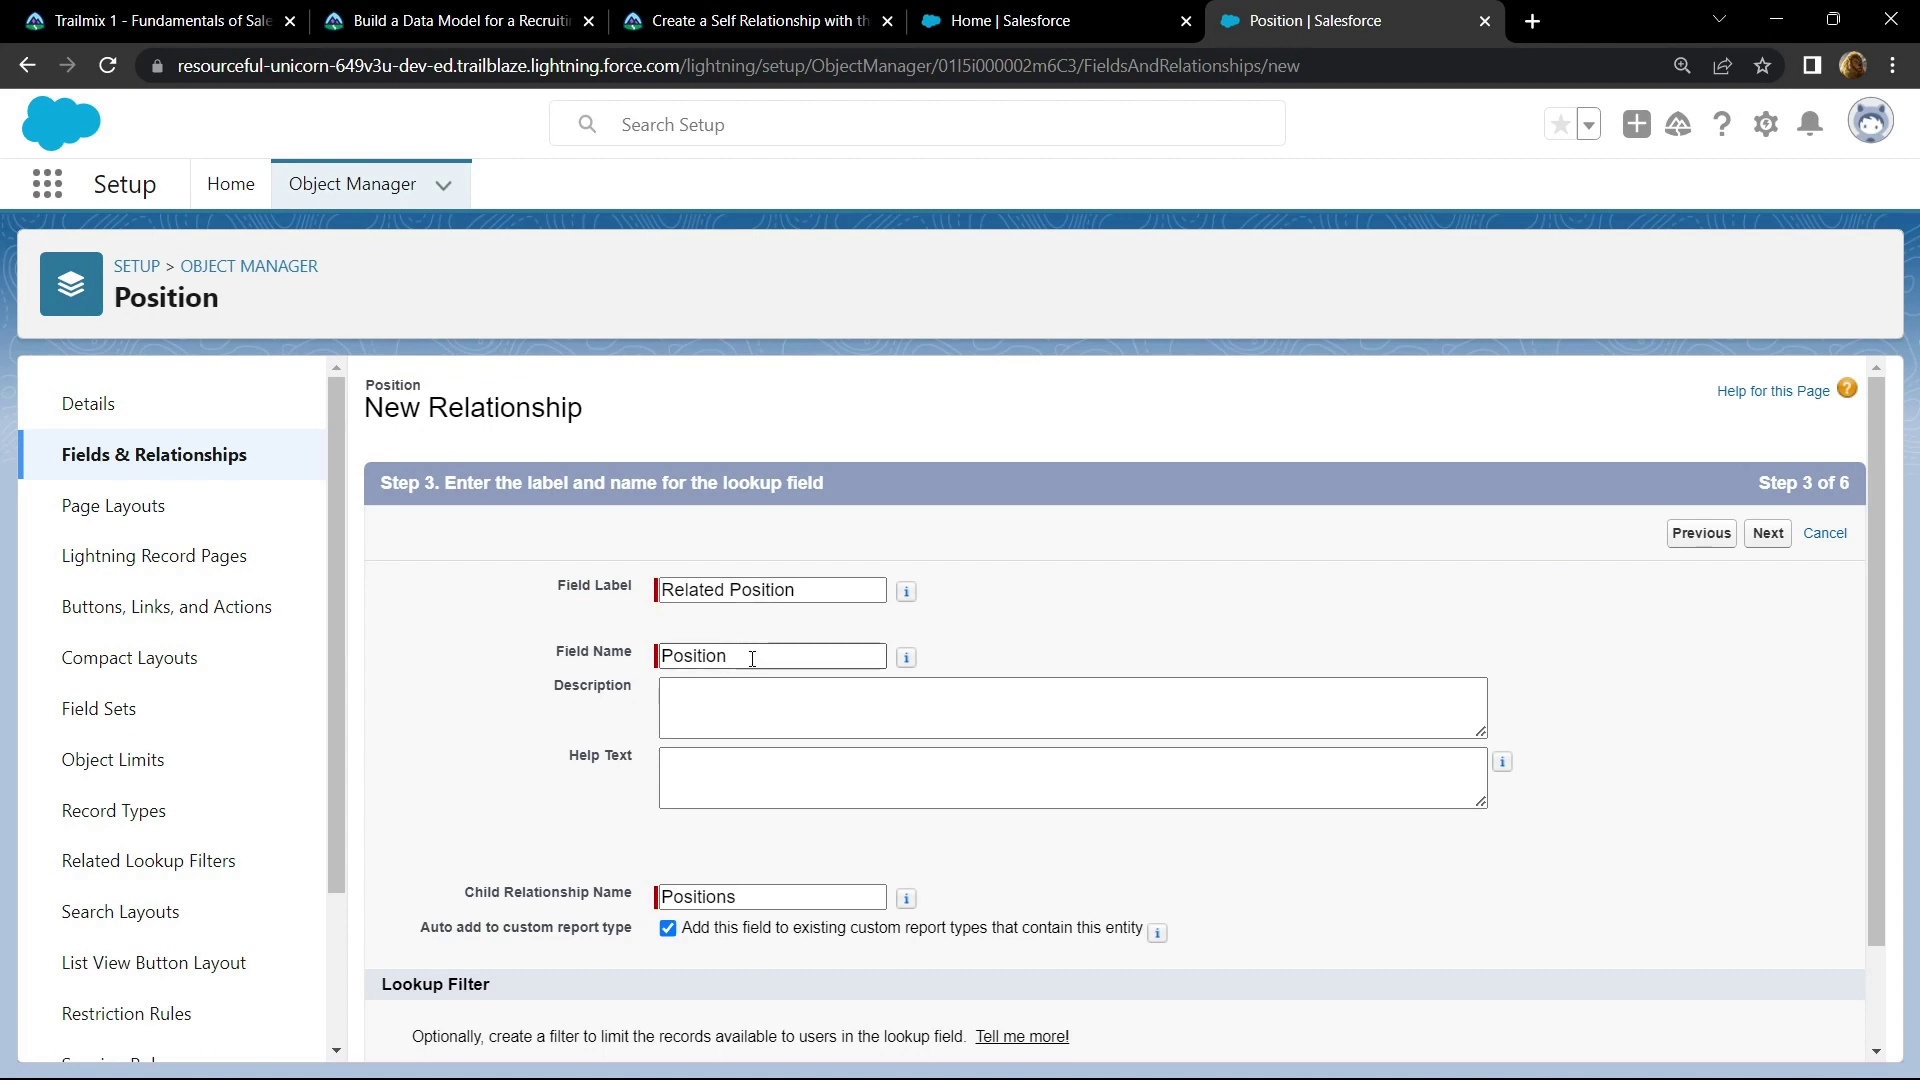
{"action": "left_click_drag", "start_coordinate": [752, 659], "coordinate": [651, 665]}
{"action": "key", "text": "ctrl+v"}
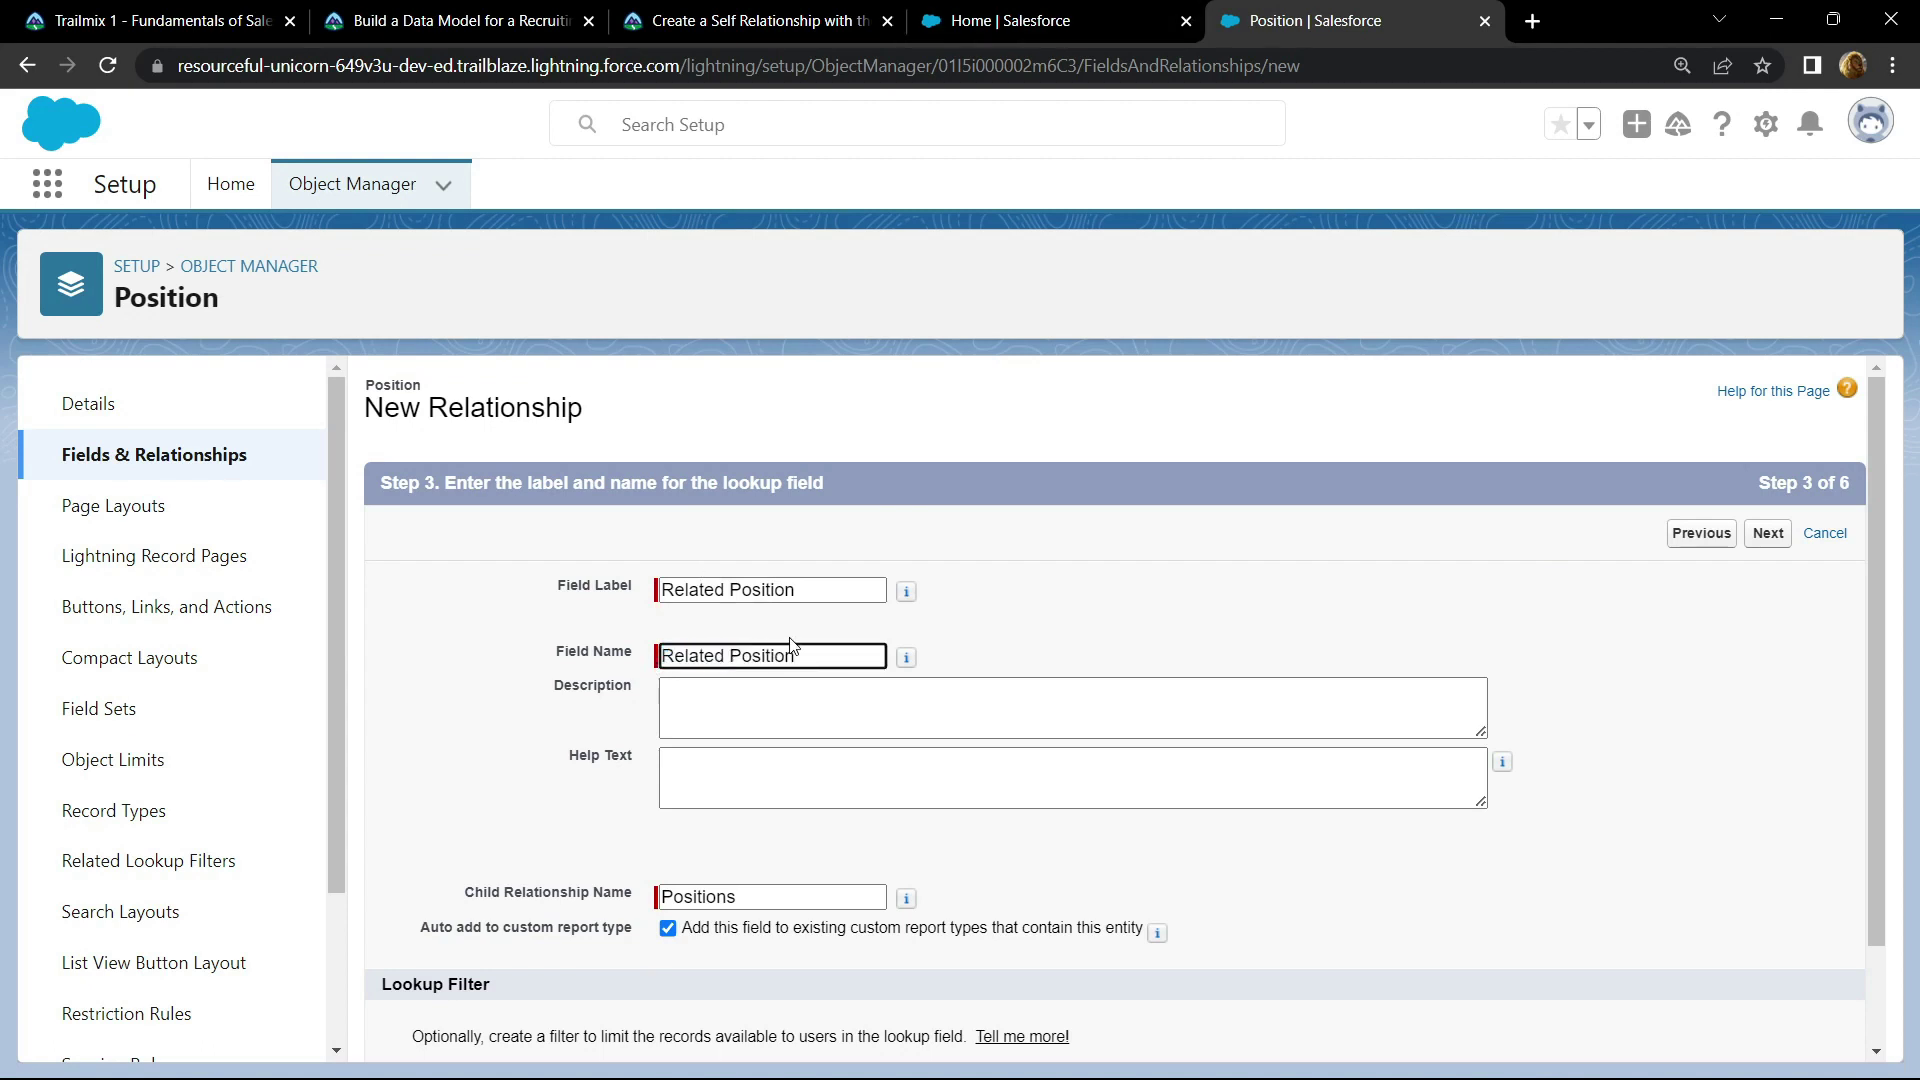
{"action": "key", "text": "ctrl+Left"}
{"action": "key", "text": "BackSpace"}
{"action": "type", "text": "_"}
Keep default security and Position Layout, label the related list 'Related Positions', and save.
{"action": "left_click", "coordinate": [1772, 538]}
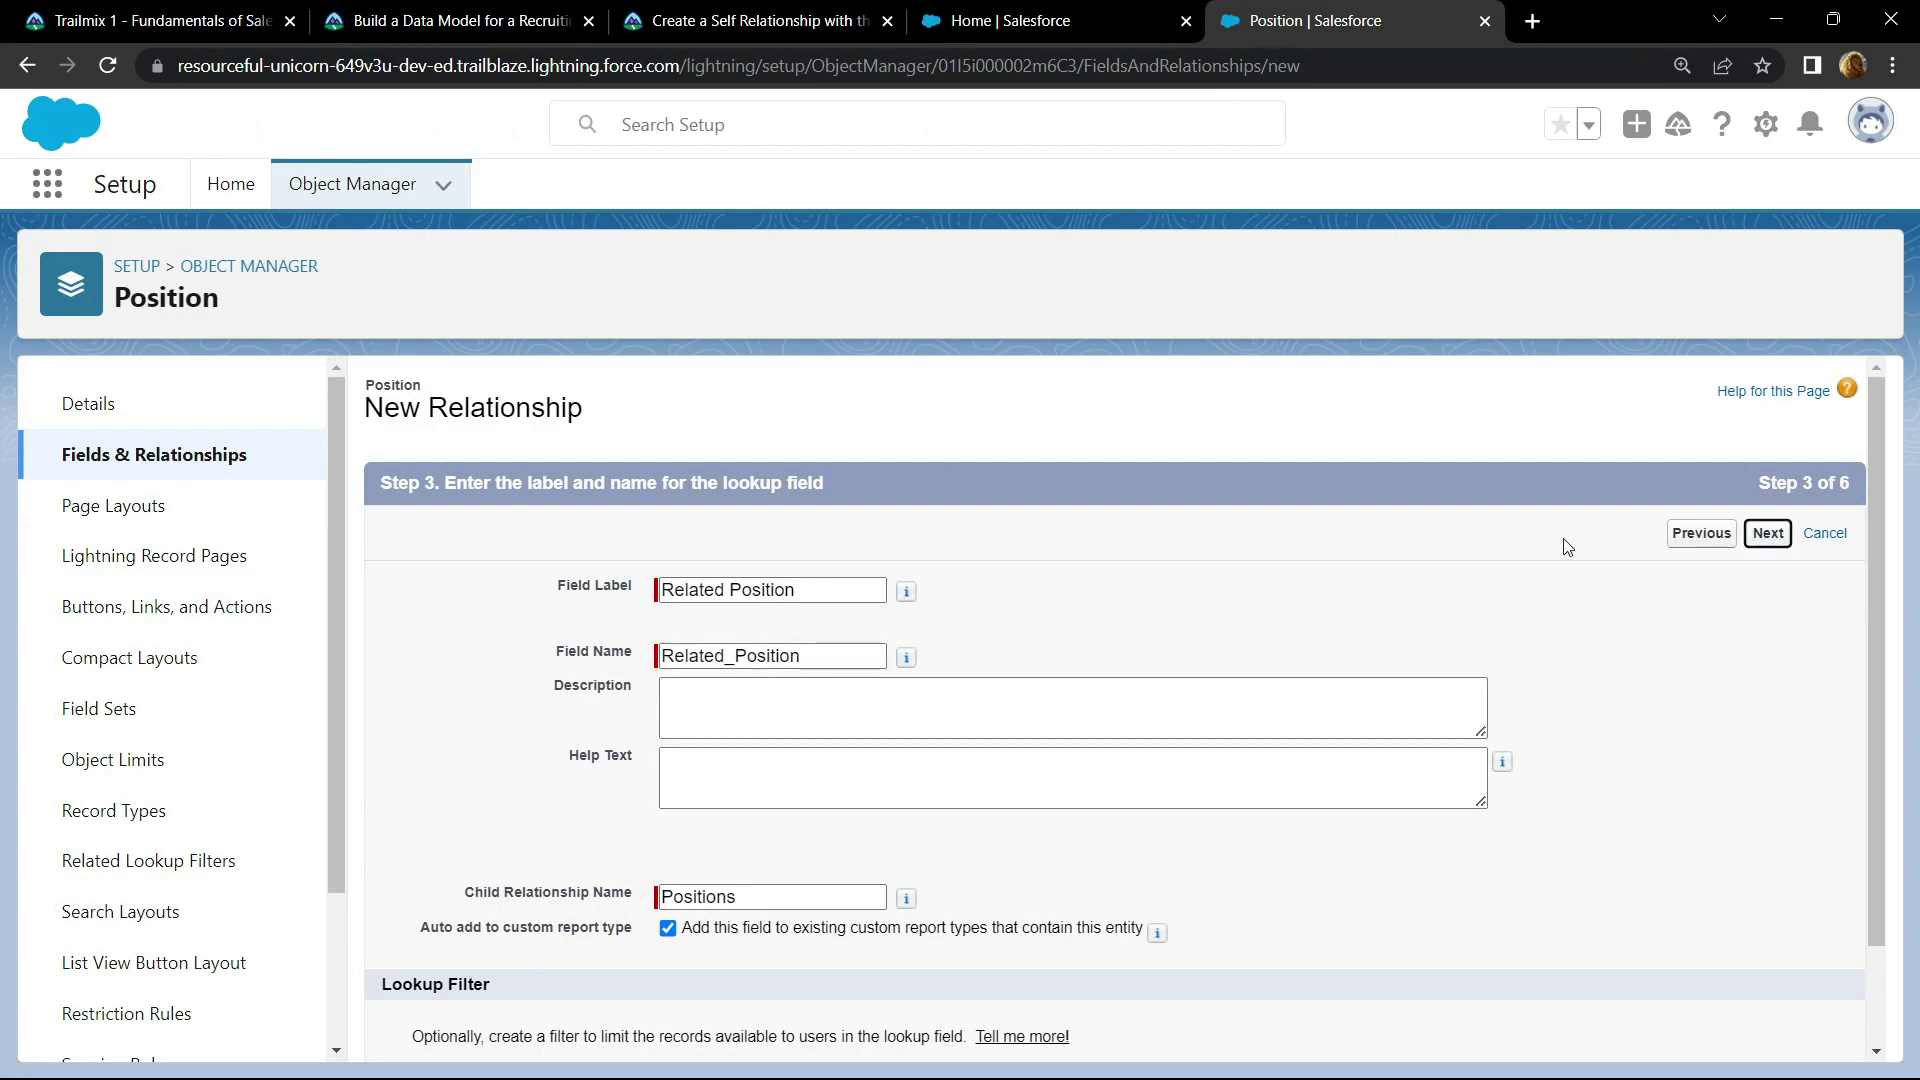
{"action": "left_click", "coordinate": [1768, 532]}
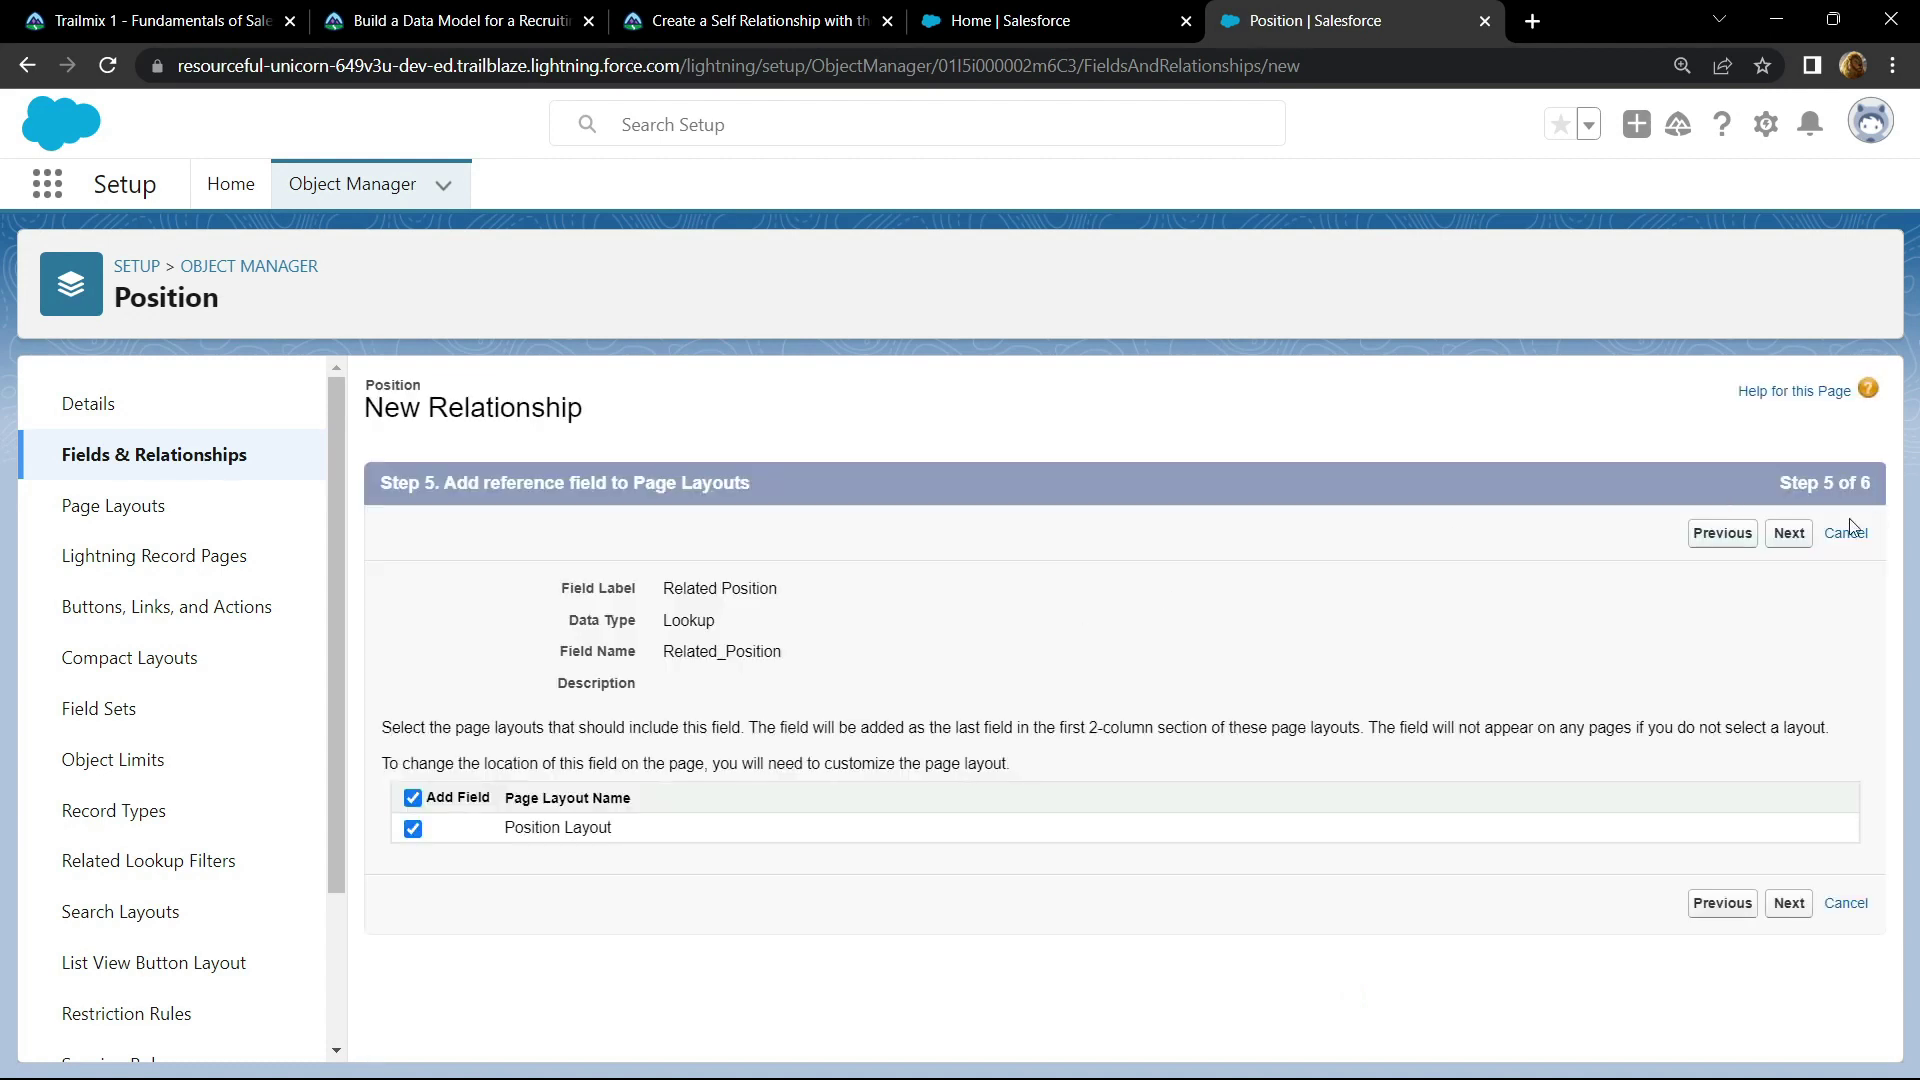
{"action": "left_click", "coordinate": [1789, 533]}
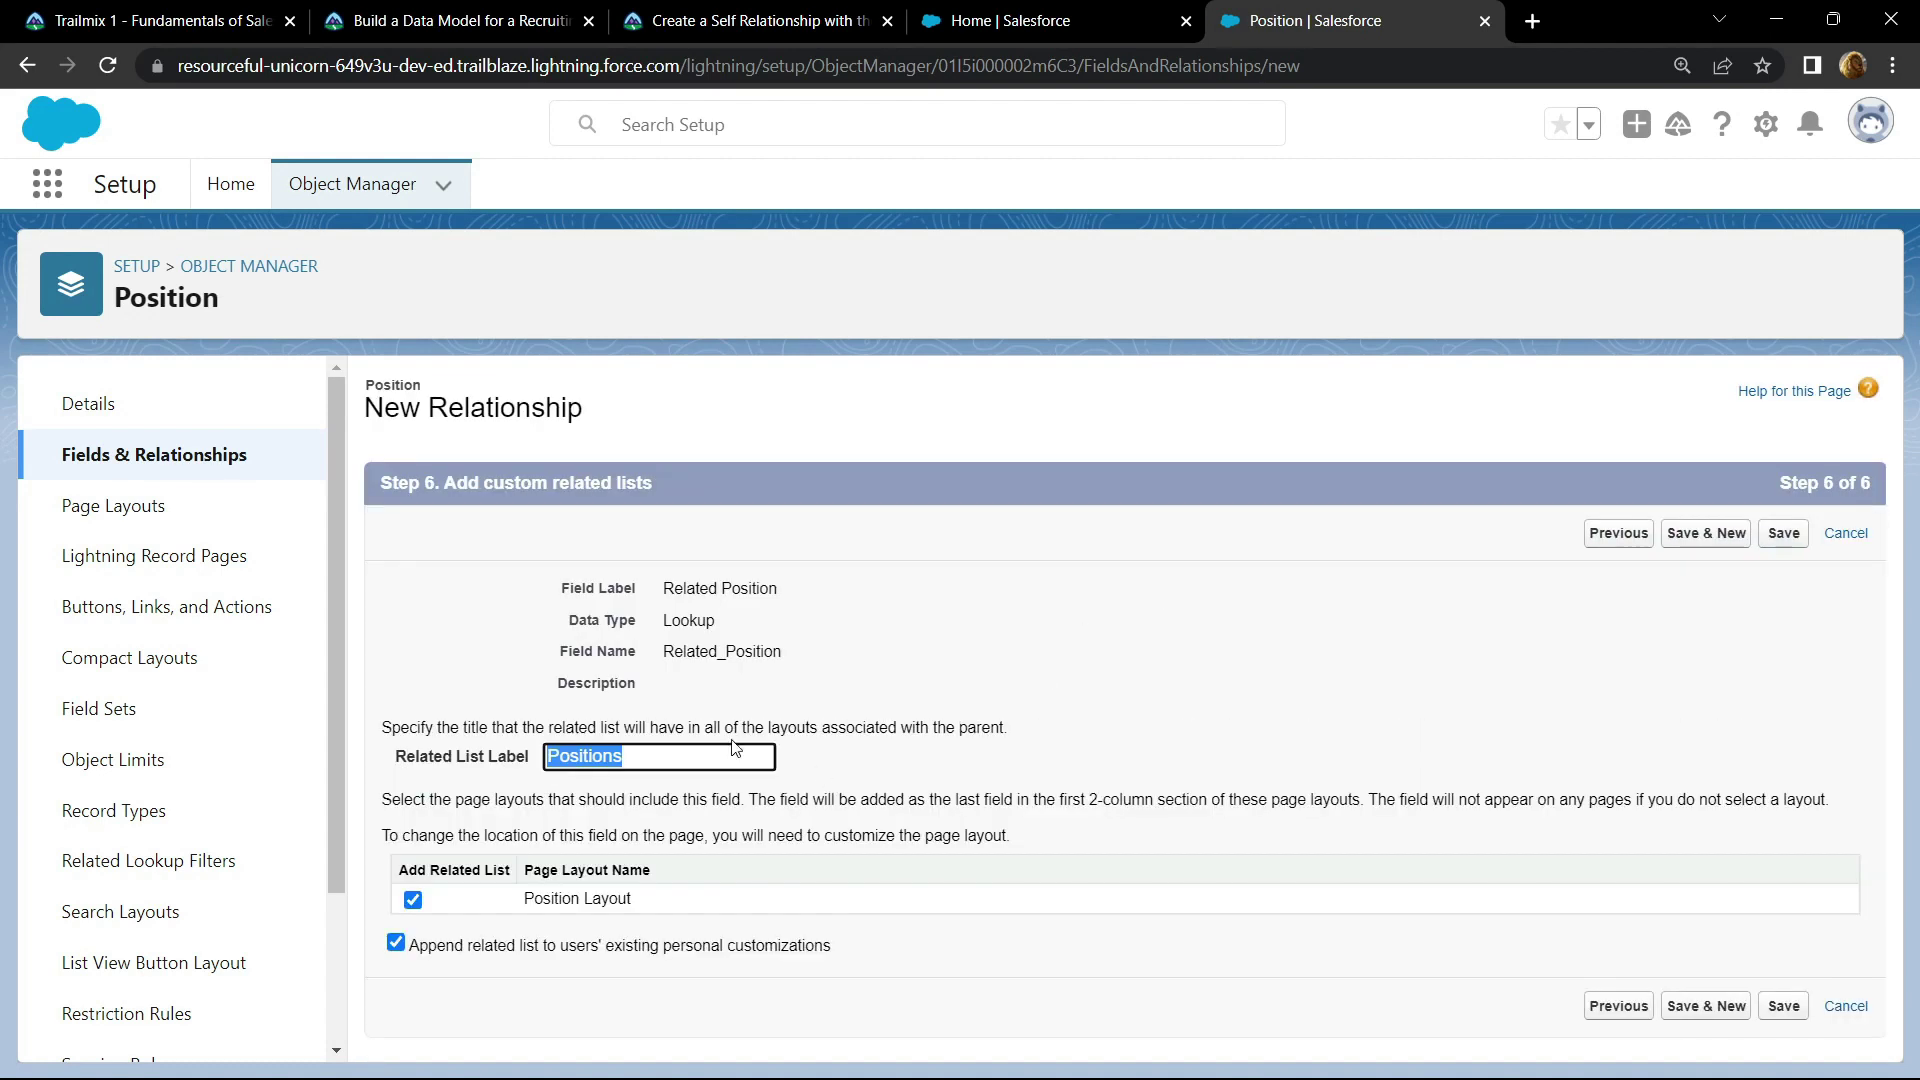
{"action": "left_click", "coordinate": [760, 20]}
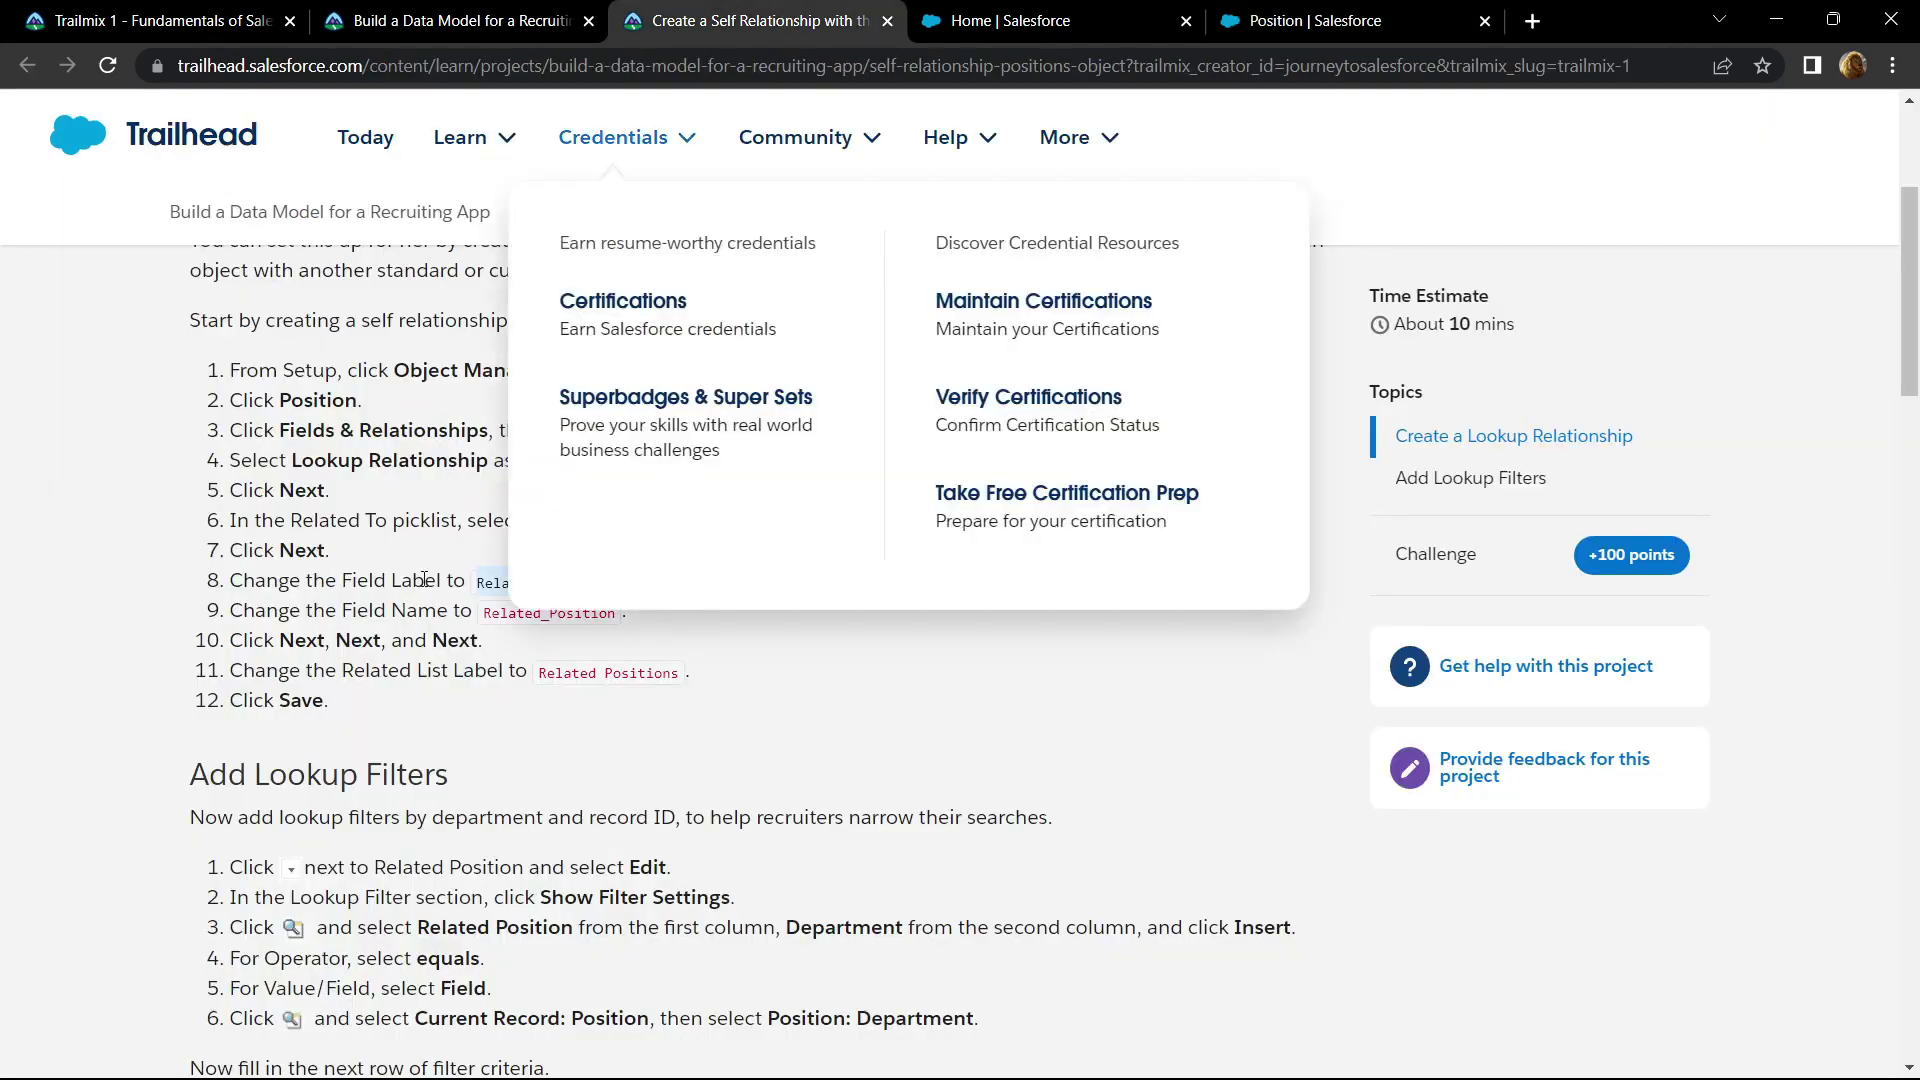
{"action": "scroll", "coordinate": [400, 672], "scroll_direction": "down", "scroll_amount": 1}
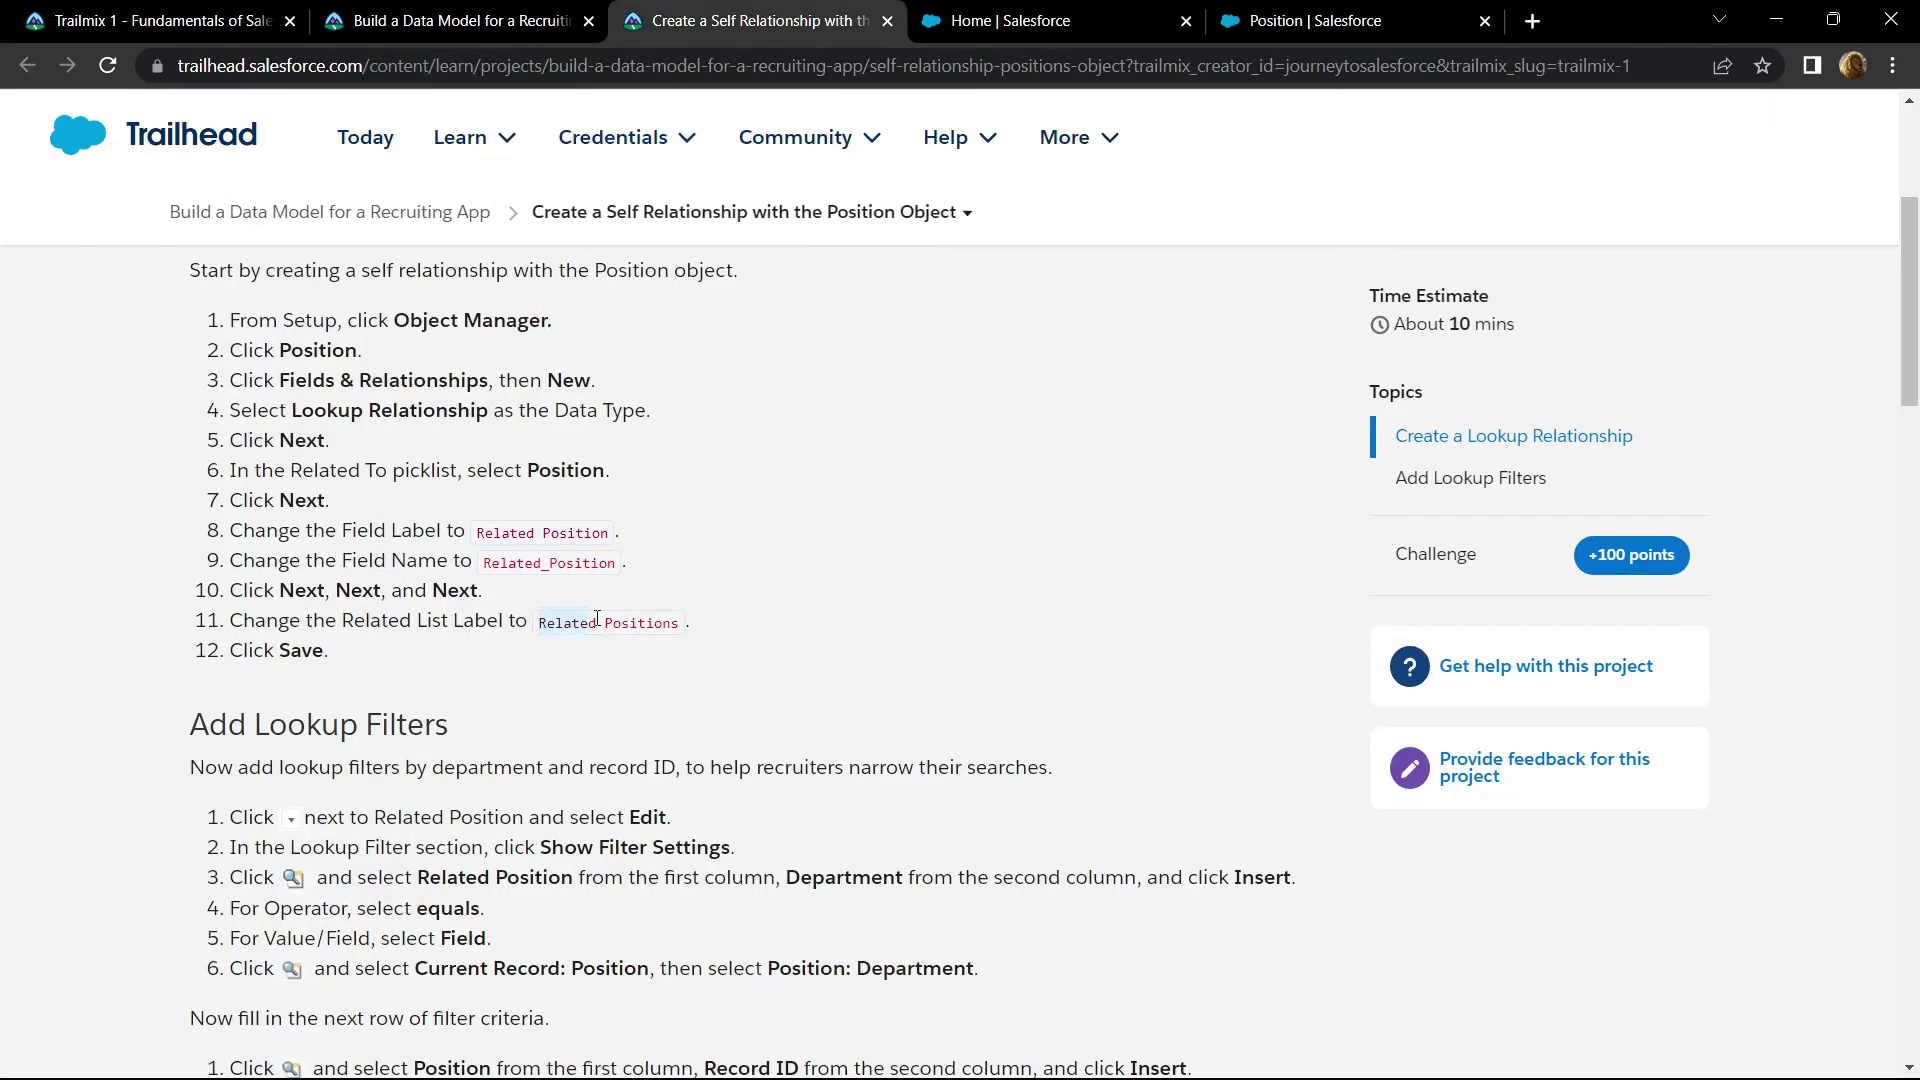
{"action": "left_click", "coordinate": [1280, 24]}
{"action": "type", "text": "Related Positions"}
{"action": "left_click", "coordinate": [1780, 534]}
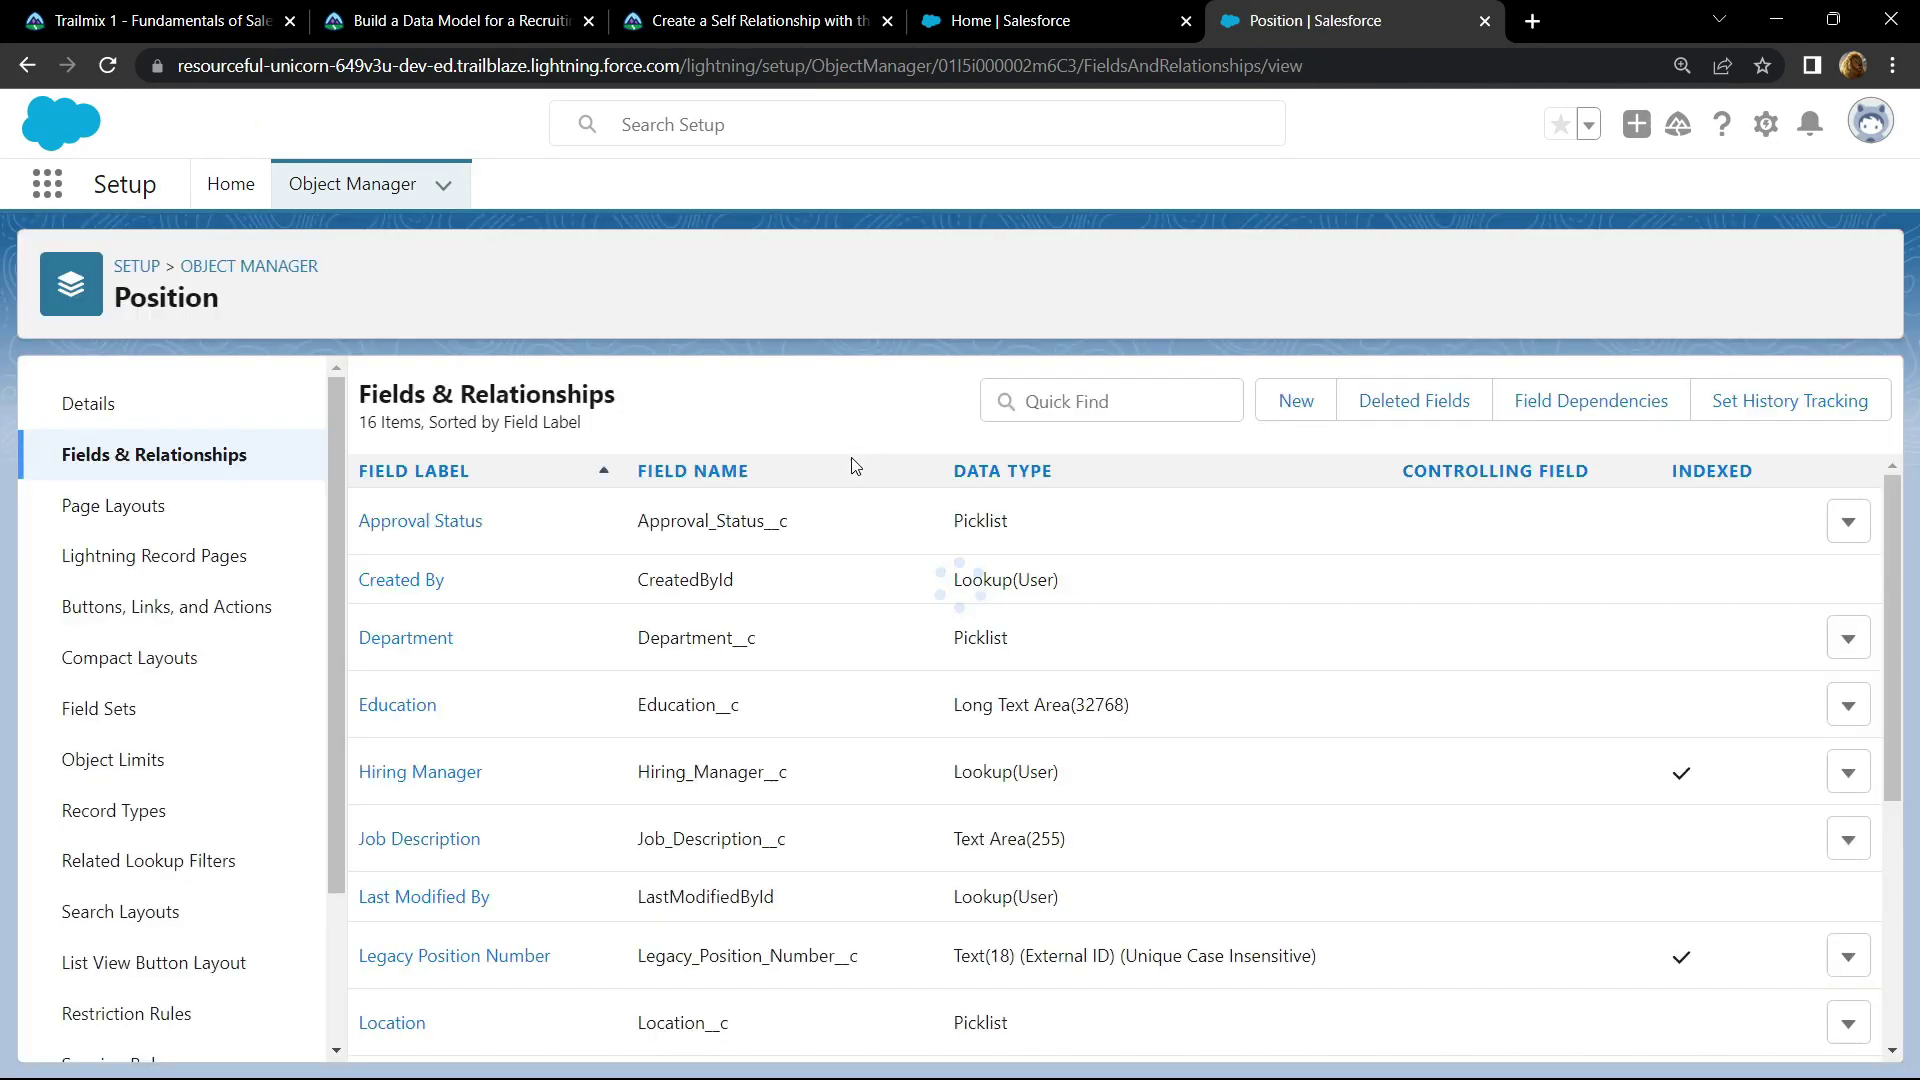
Find the Related Position field in Position's fields list and open it for editing.
{"action": "scroll", "coordinate": [844, 714], "scroll_direction": "down", "scroll_amount": 3}
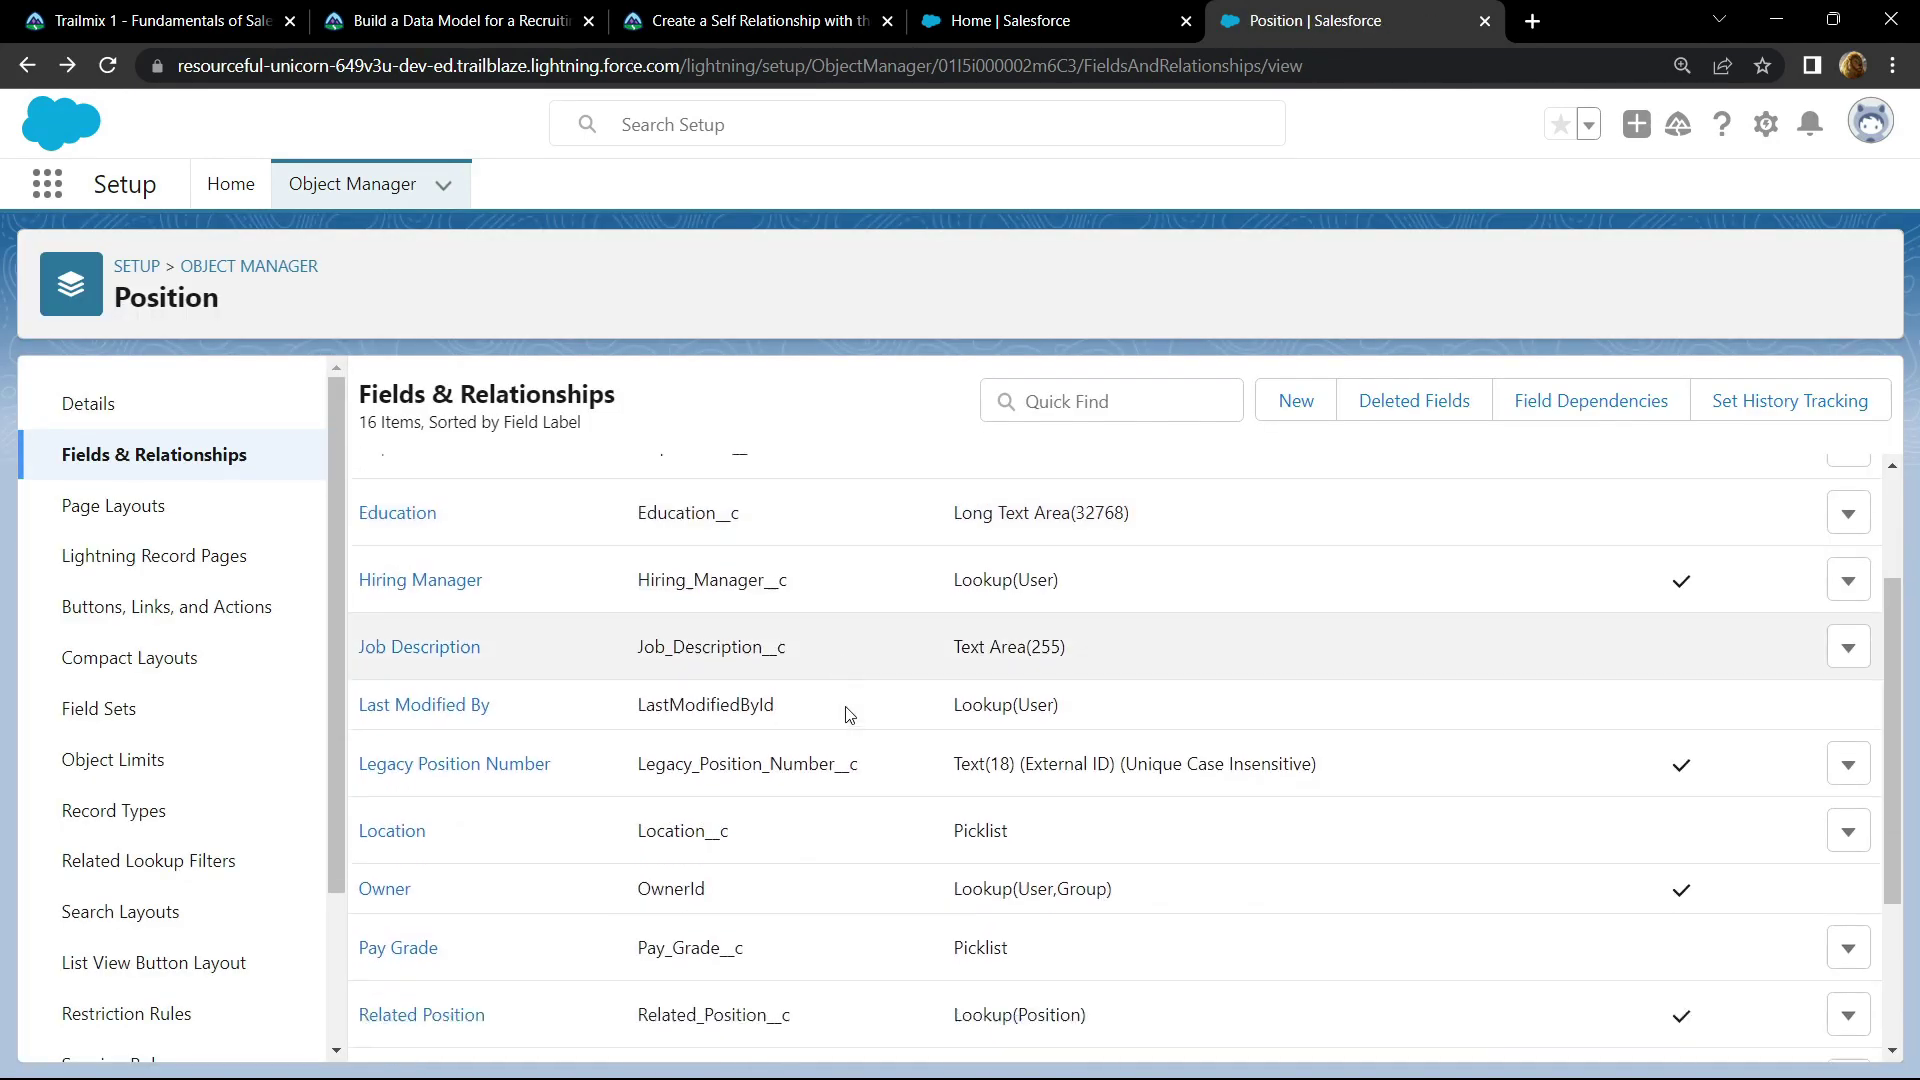
{"action": "scroll", "coordinate": [846, 715], "scroll_direction": "down", "scroll_amount": 1}
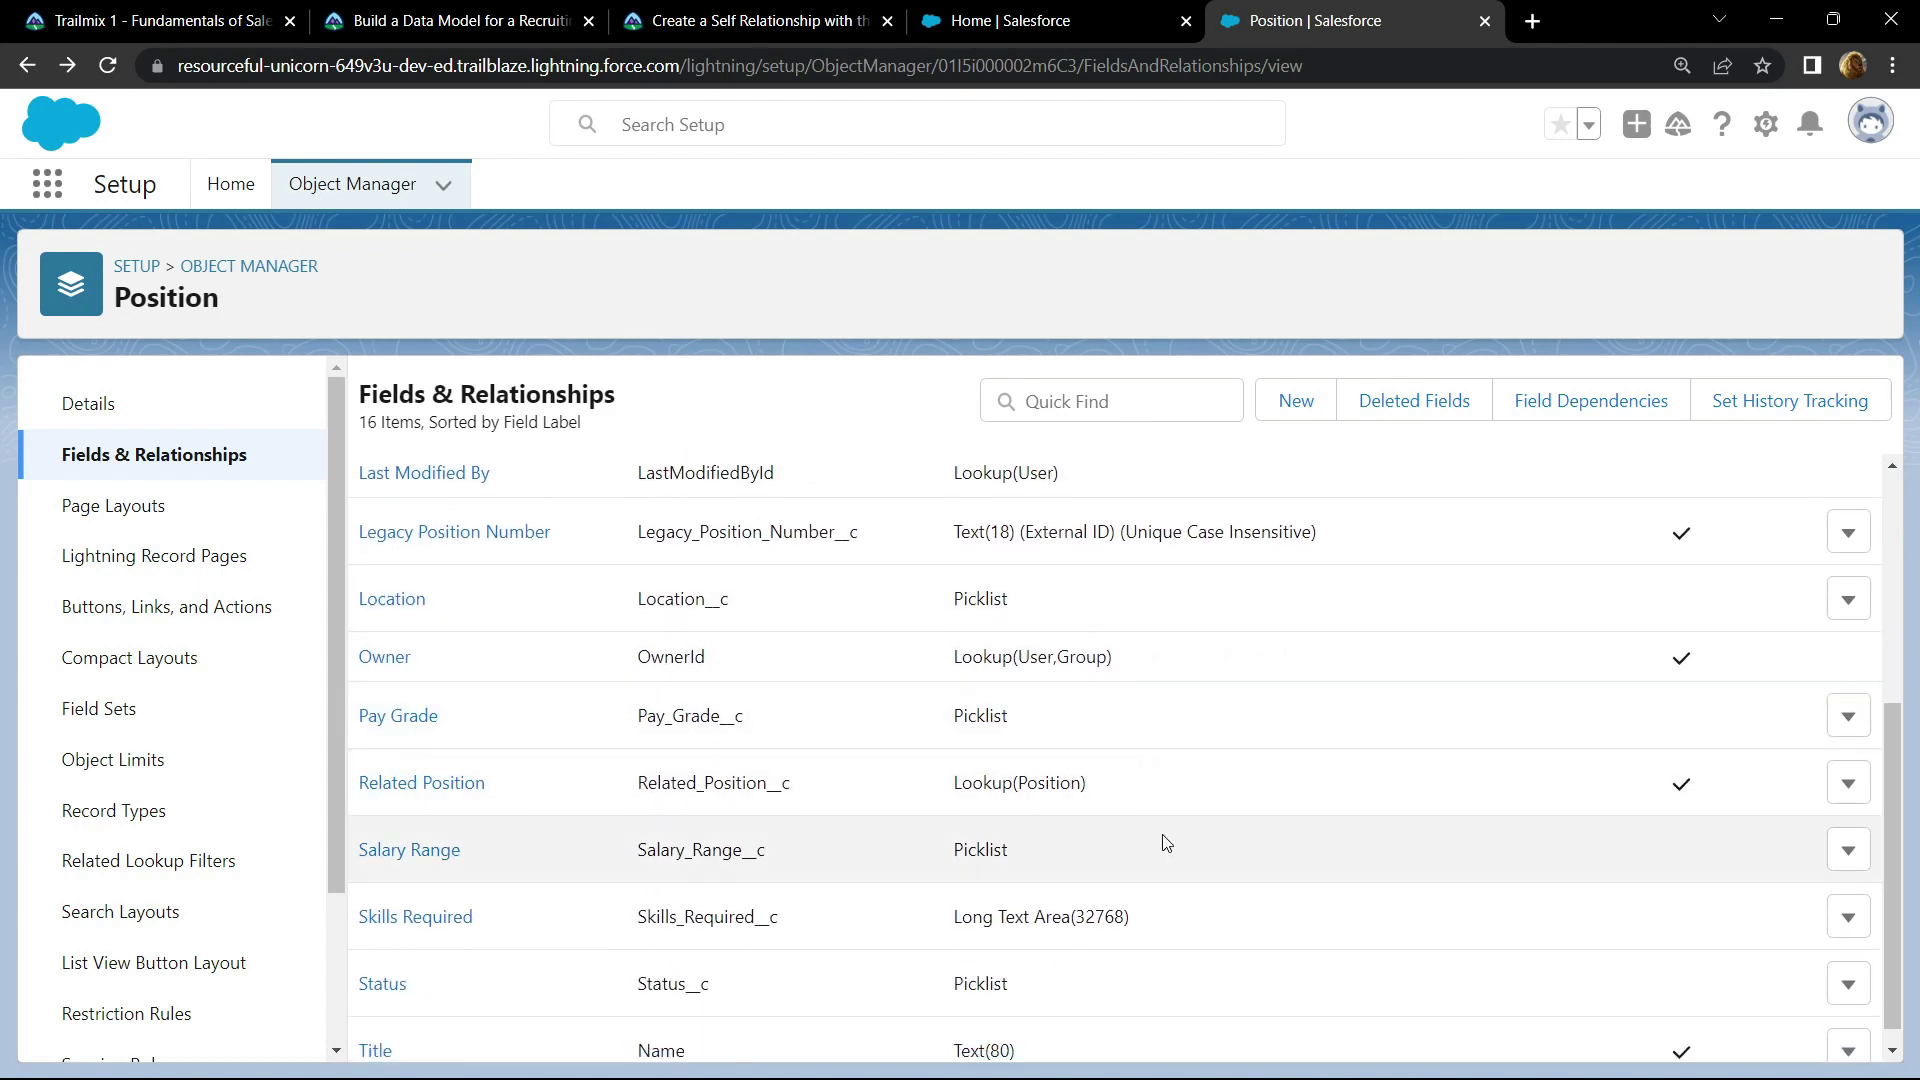
{"action": "left_click", "coordinate": [1846, 785]}
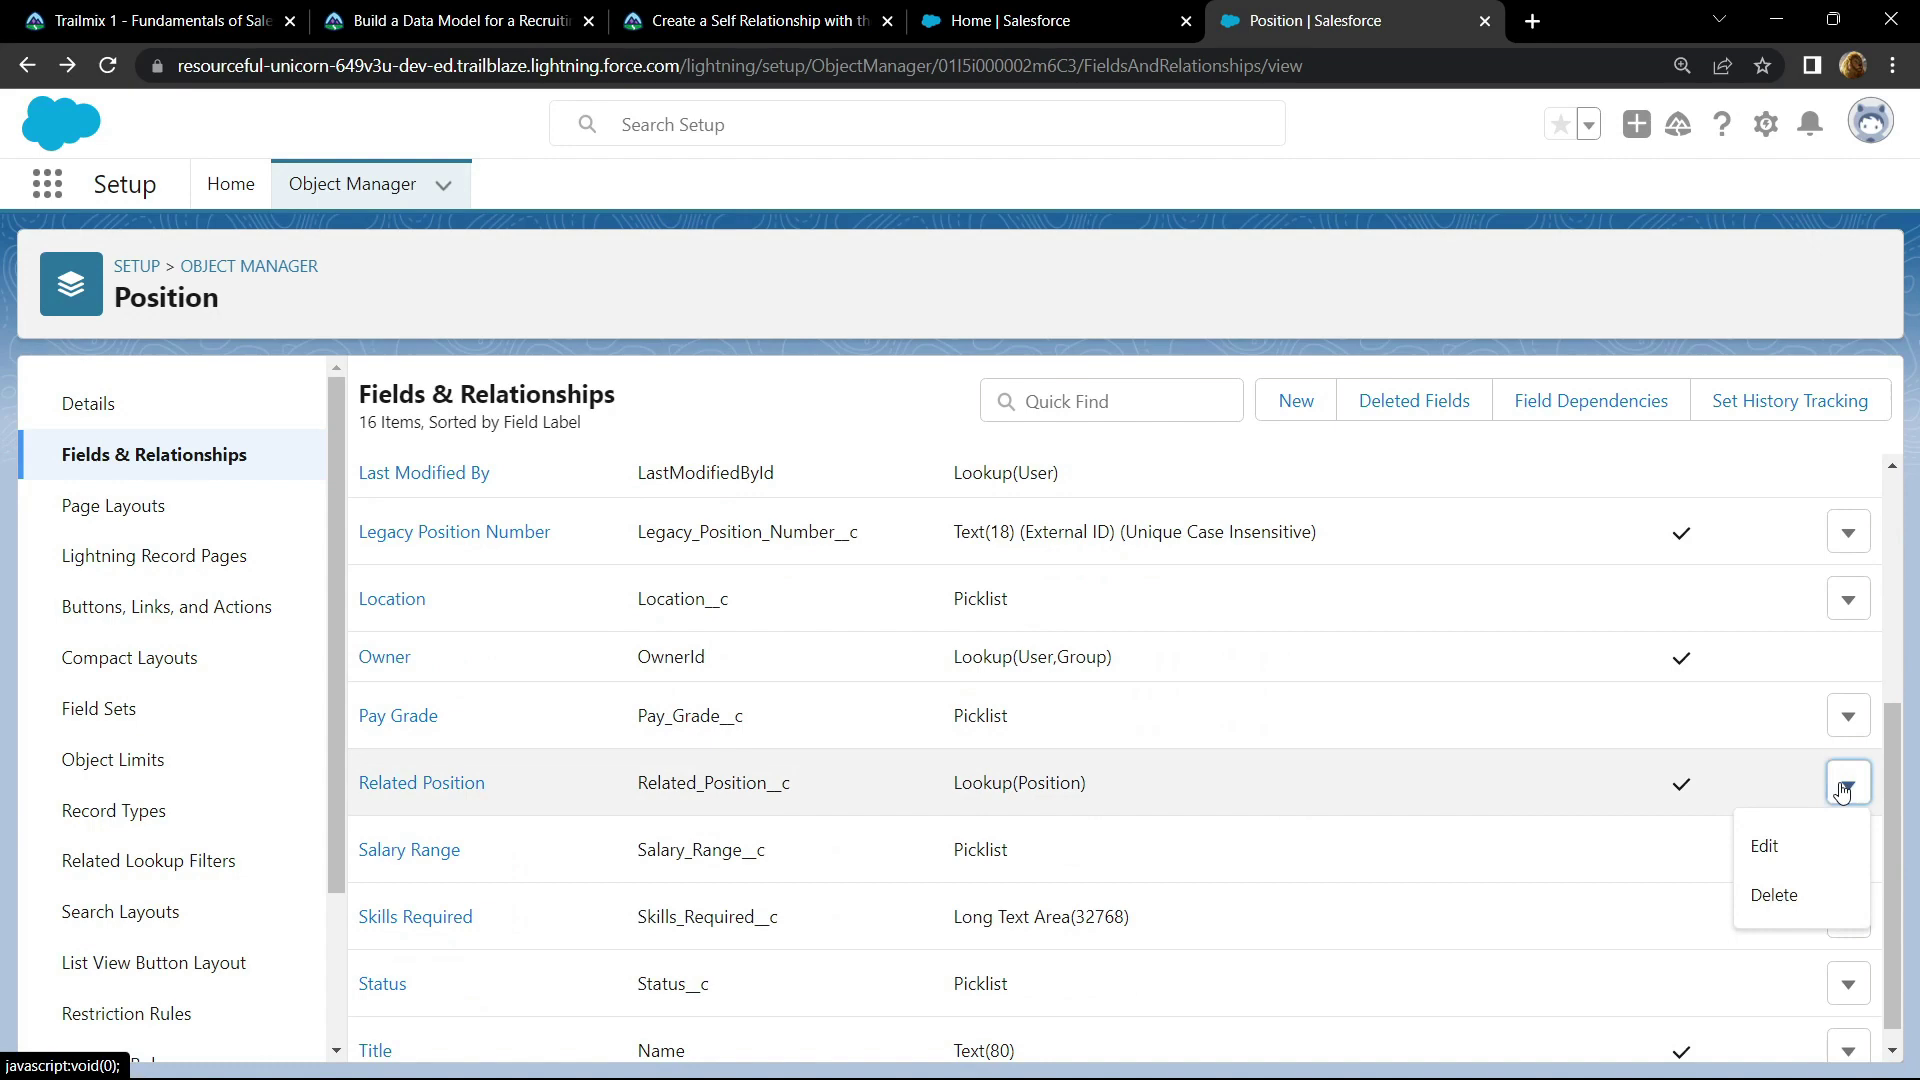
{"action": "left_click", "coordinate": [1787, 838]}
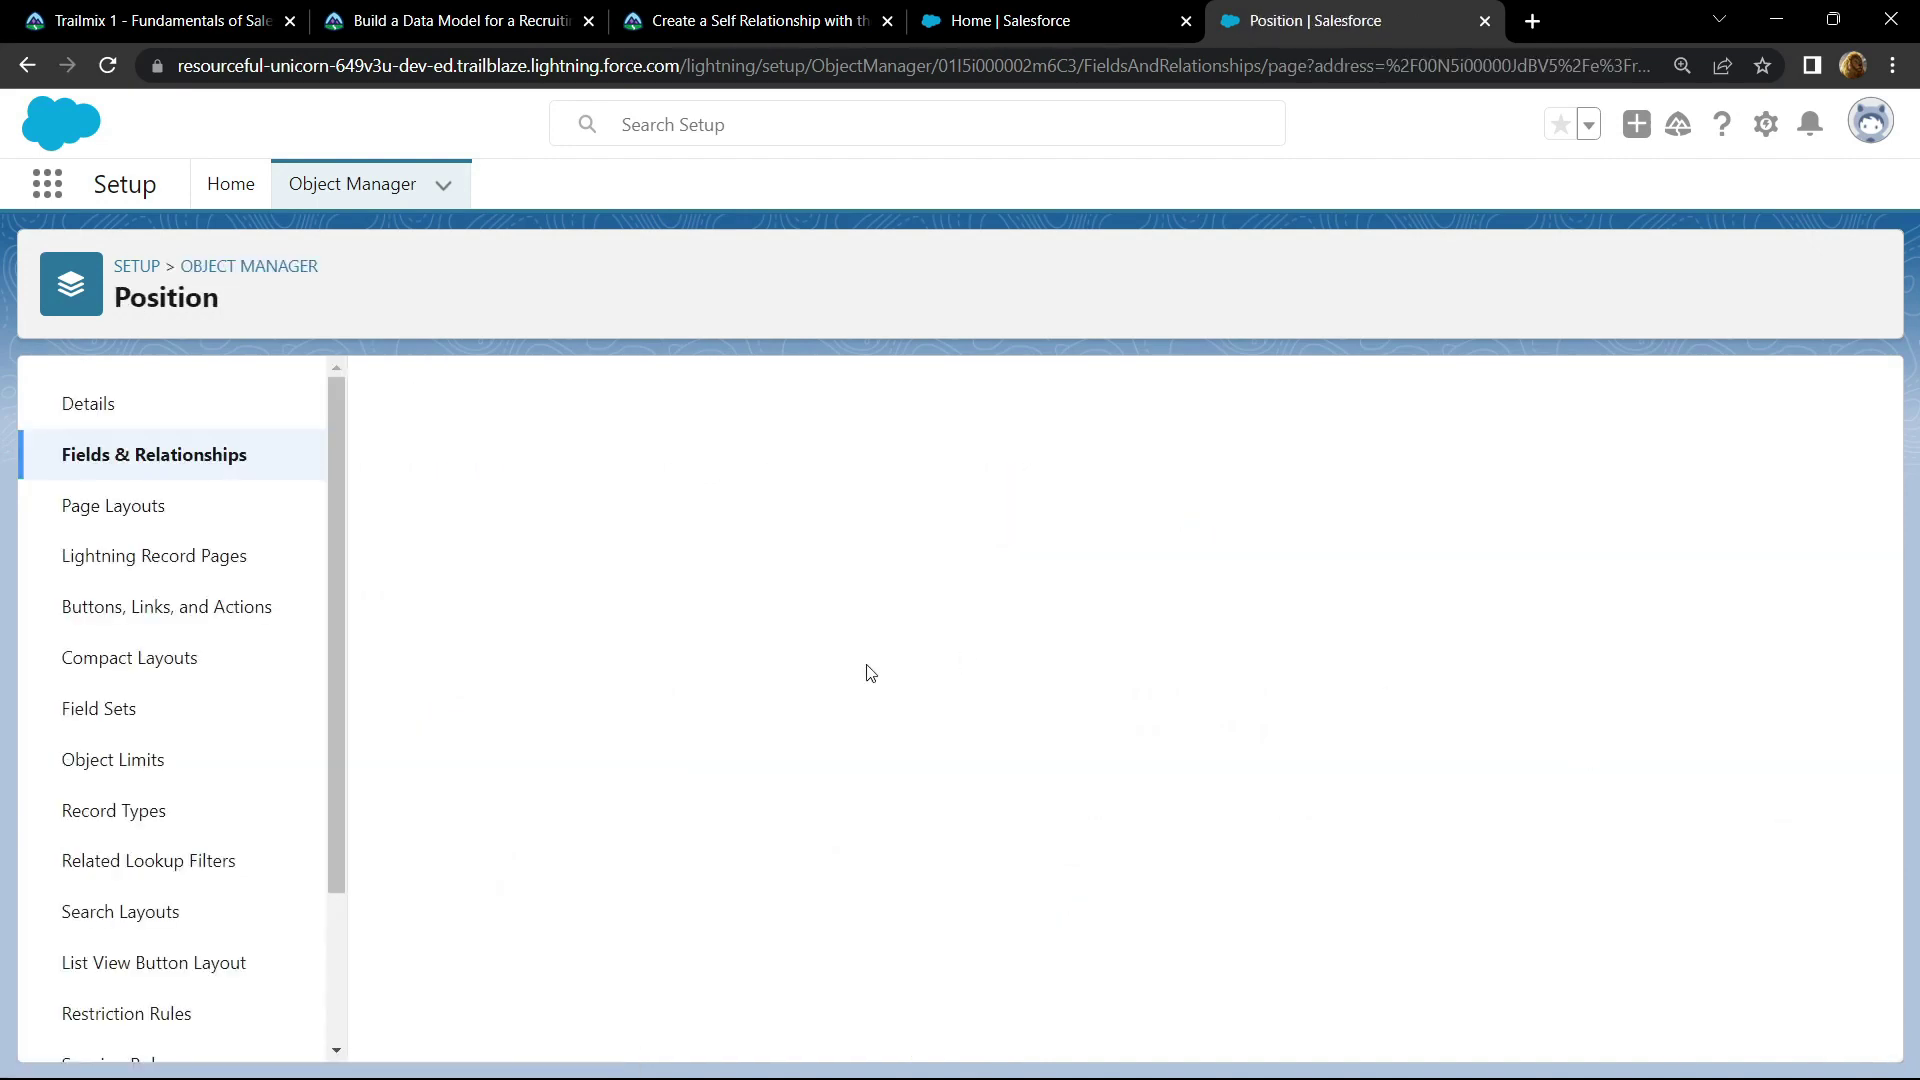
{"action": "scroll", "coordinate": [870, 690], "scroll_direction": "down", "scroll_amount": 2}
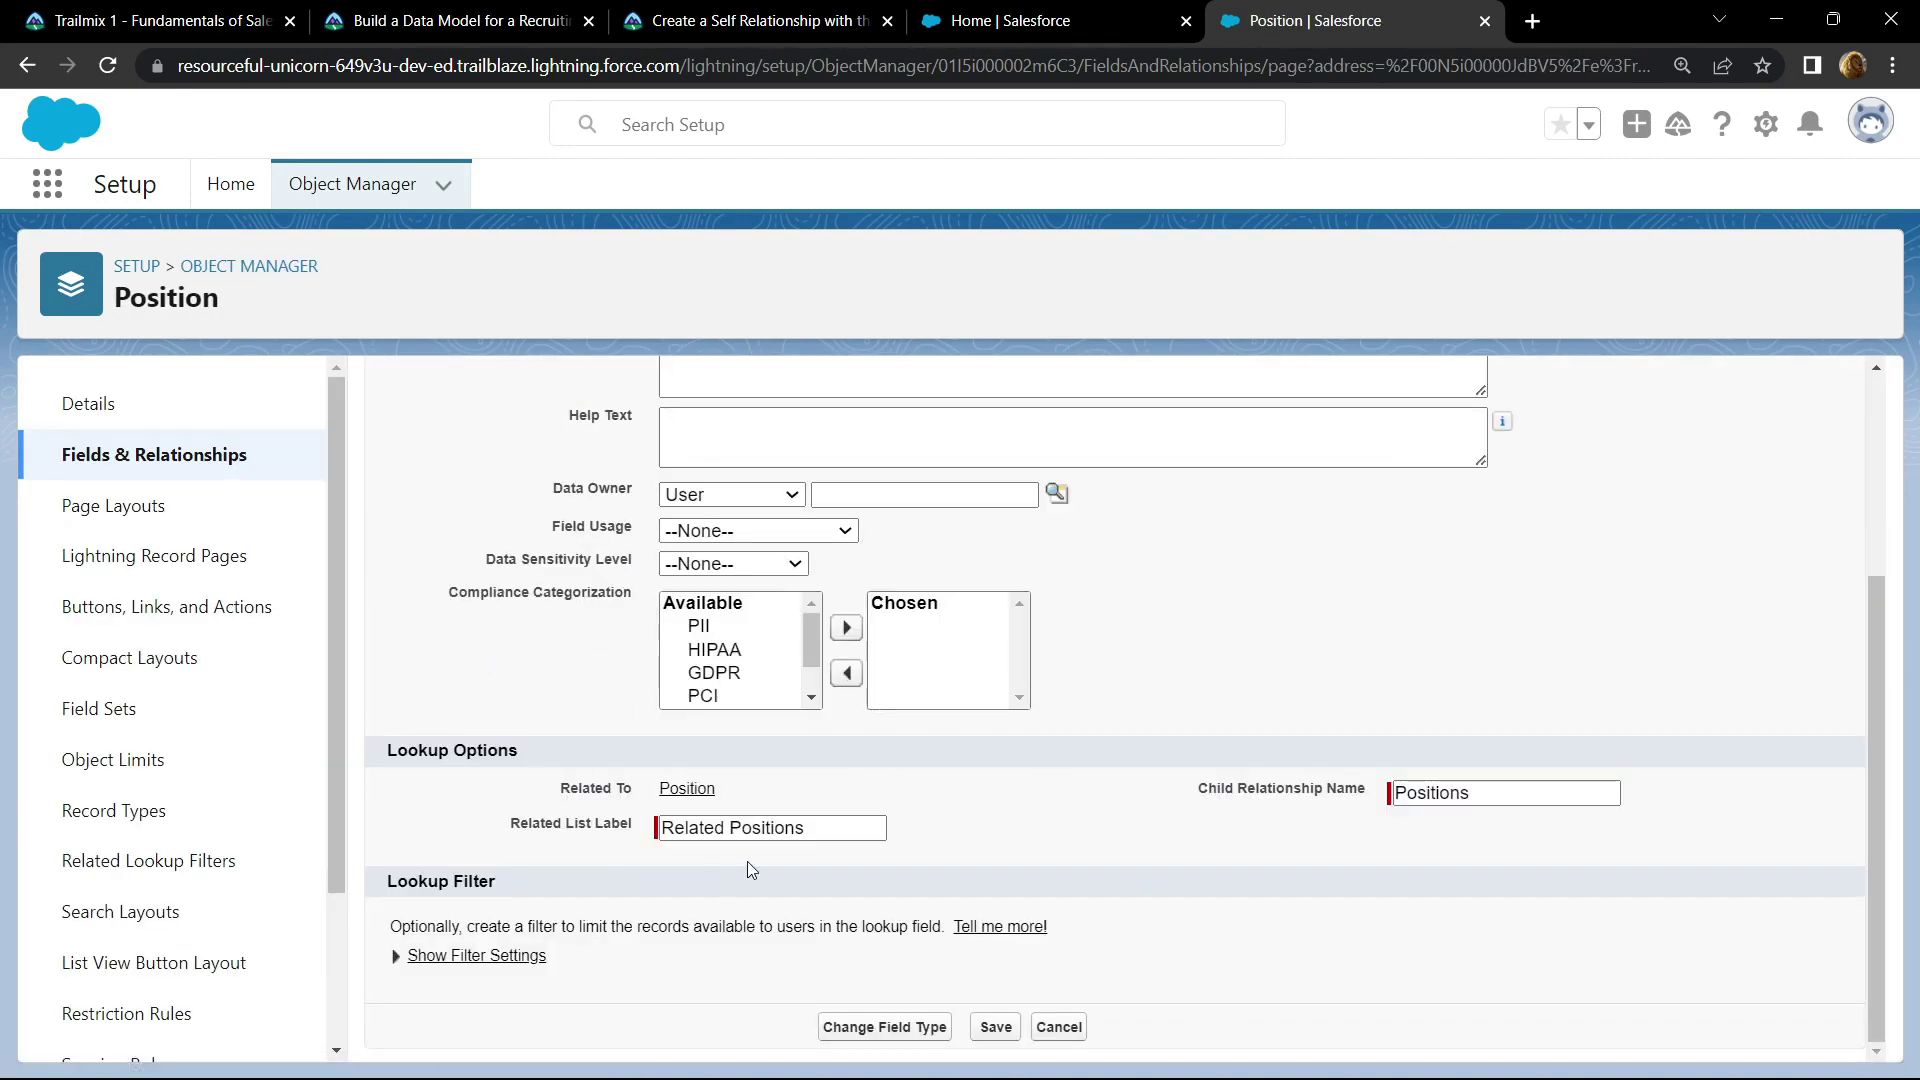
Show the filter settings and insert Related Position: Department as the first condition's field.
{"action": "left_click", "coordinate": [514, 953]}
{"action": "scroll", "coordinate": [655, 893], "scroll_direction": "down", "scroll_amount": 2}
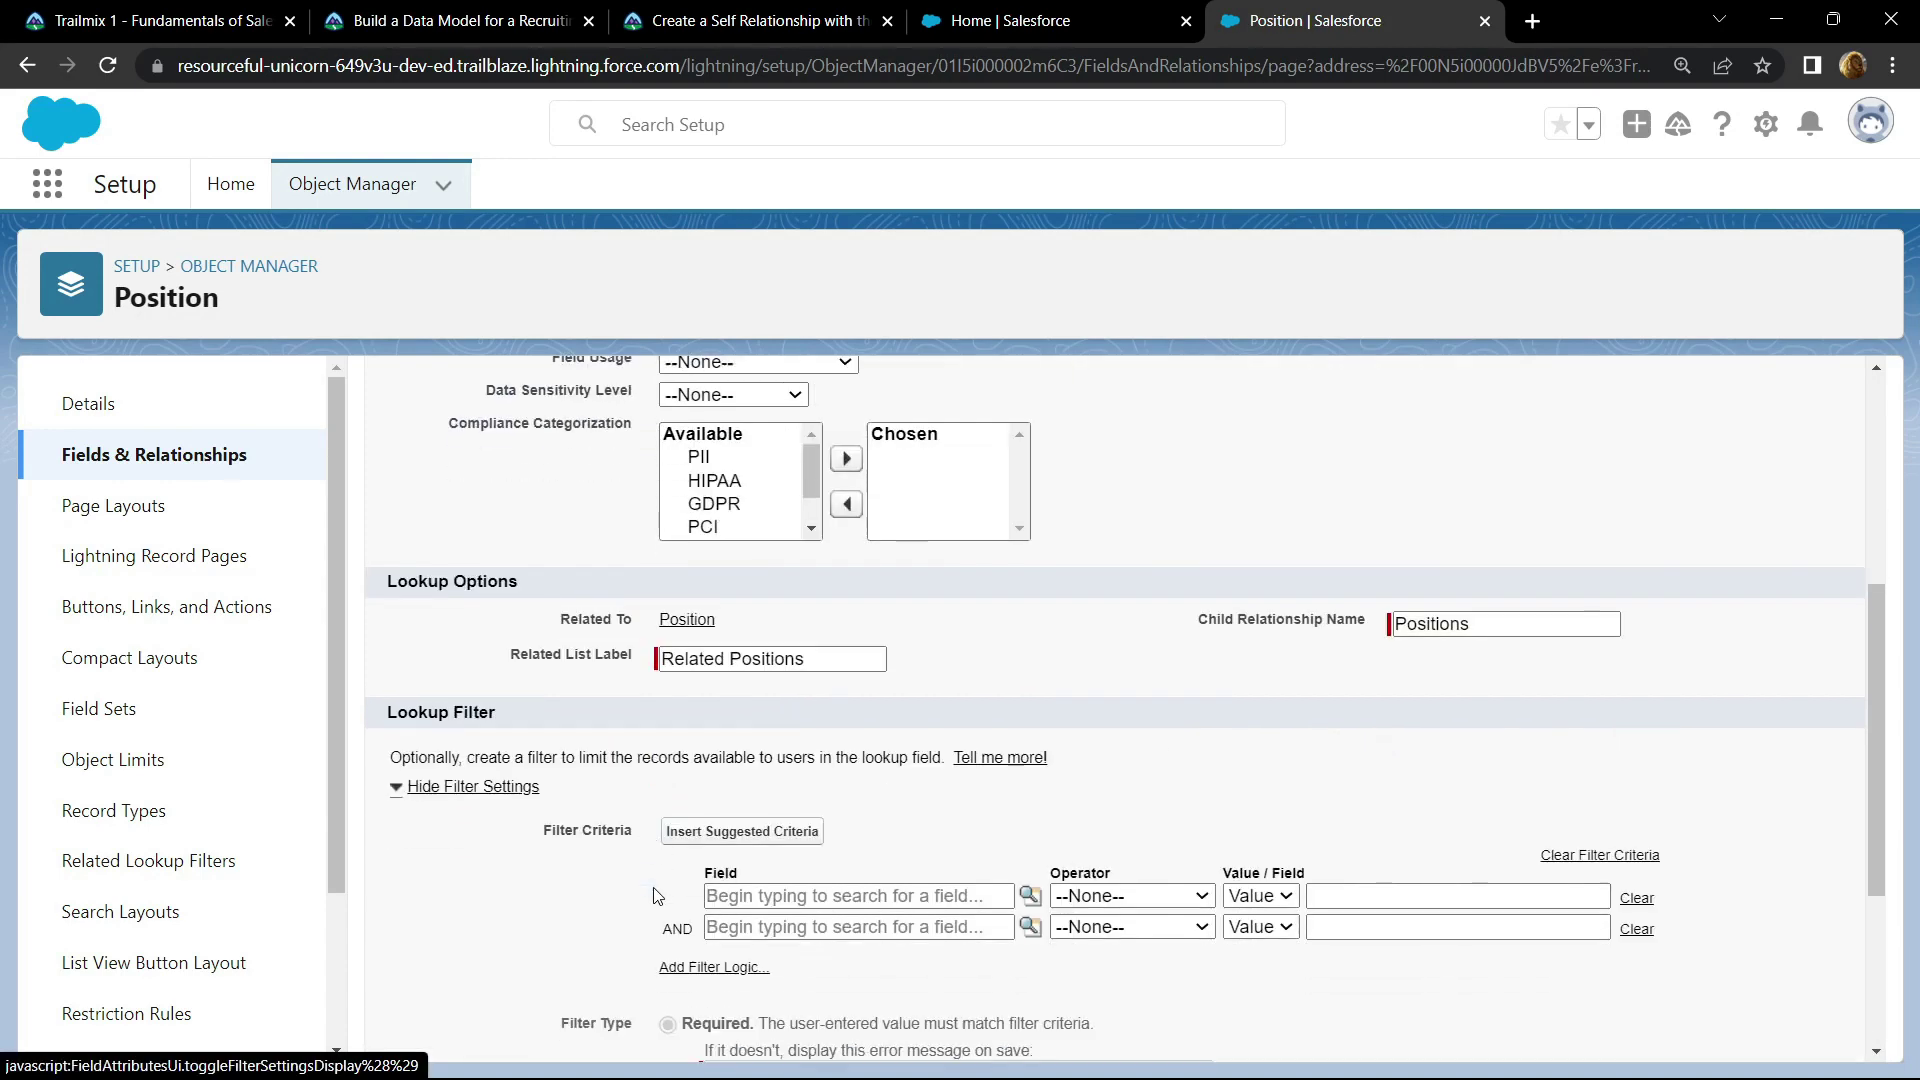
{"action": "scroll", "coordinate": [658, 880], "scroll_direction": "down", "scroll_amount": 3}
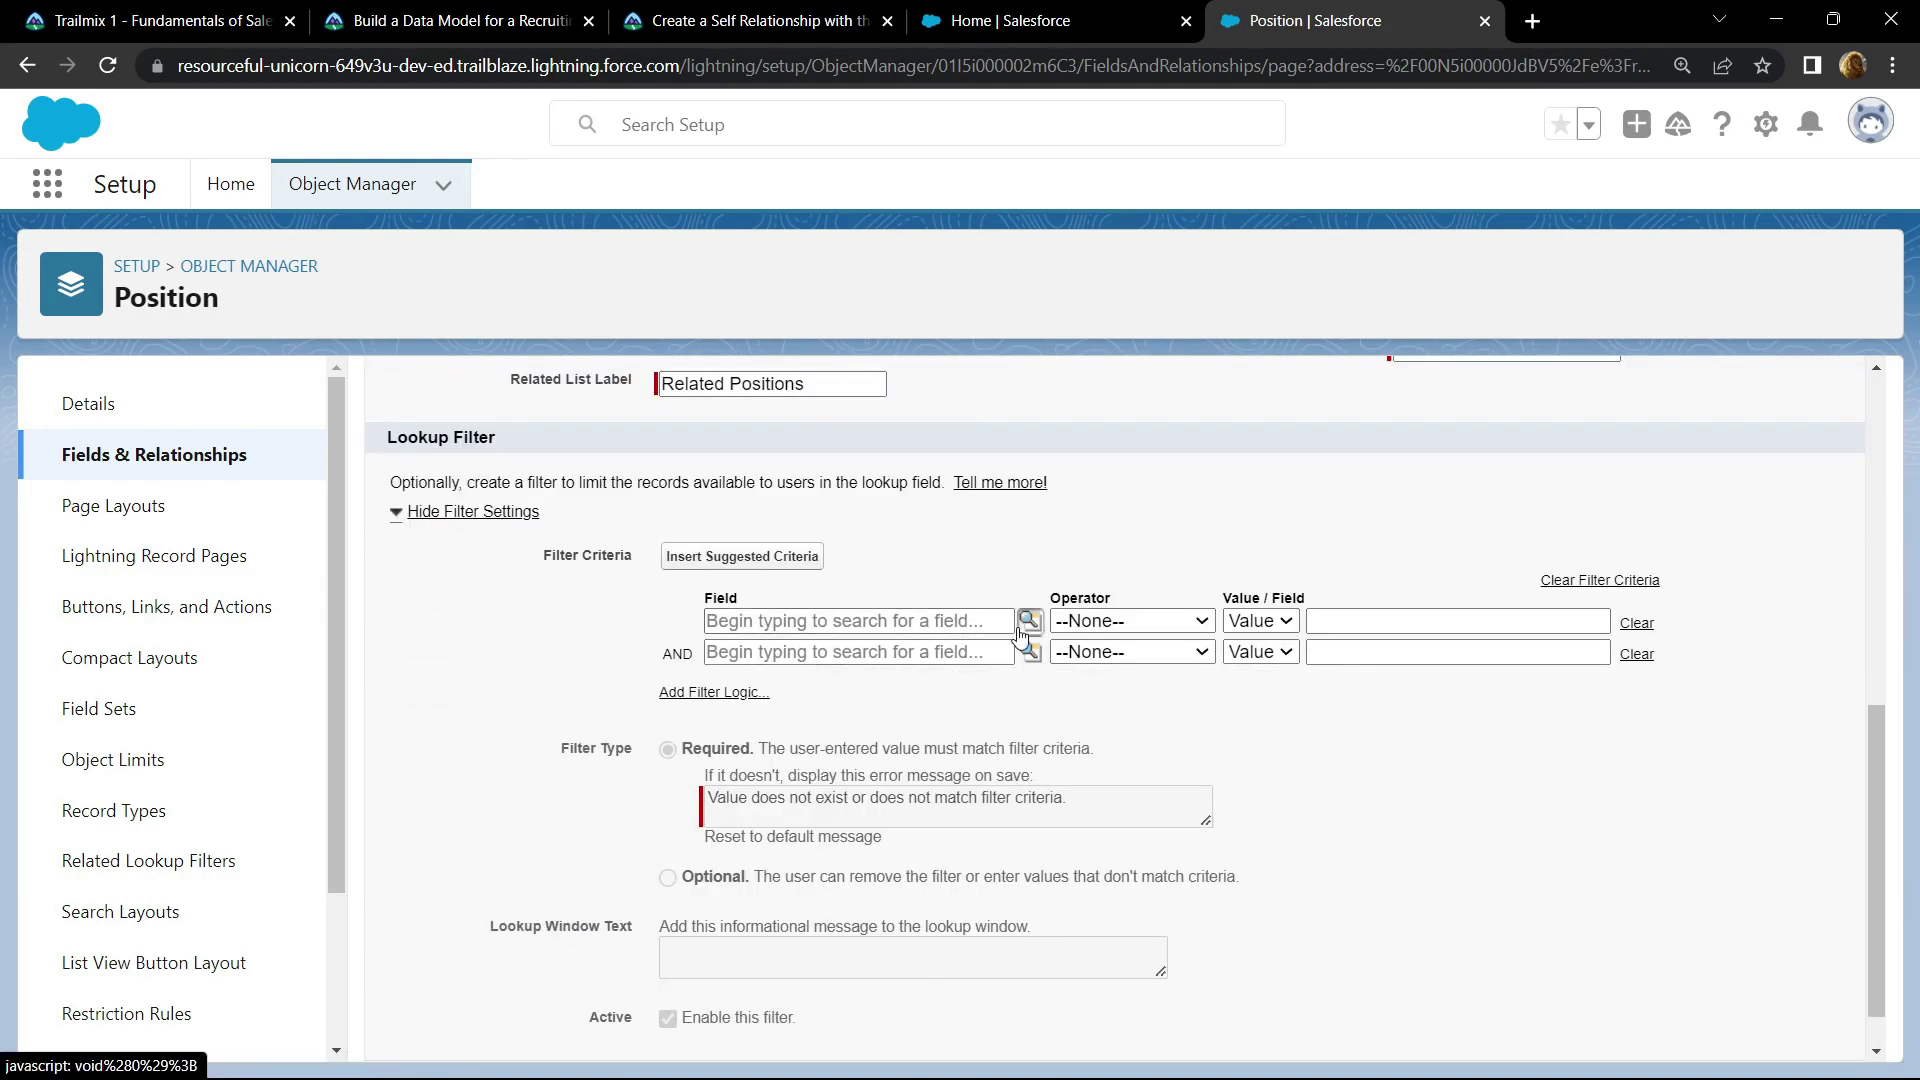
{"action": "left_click", "coordinate": [1020, 630]}
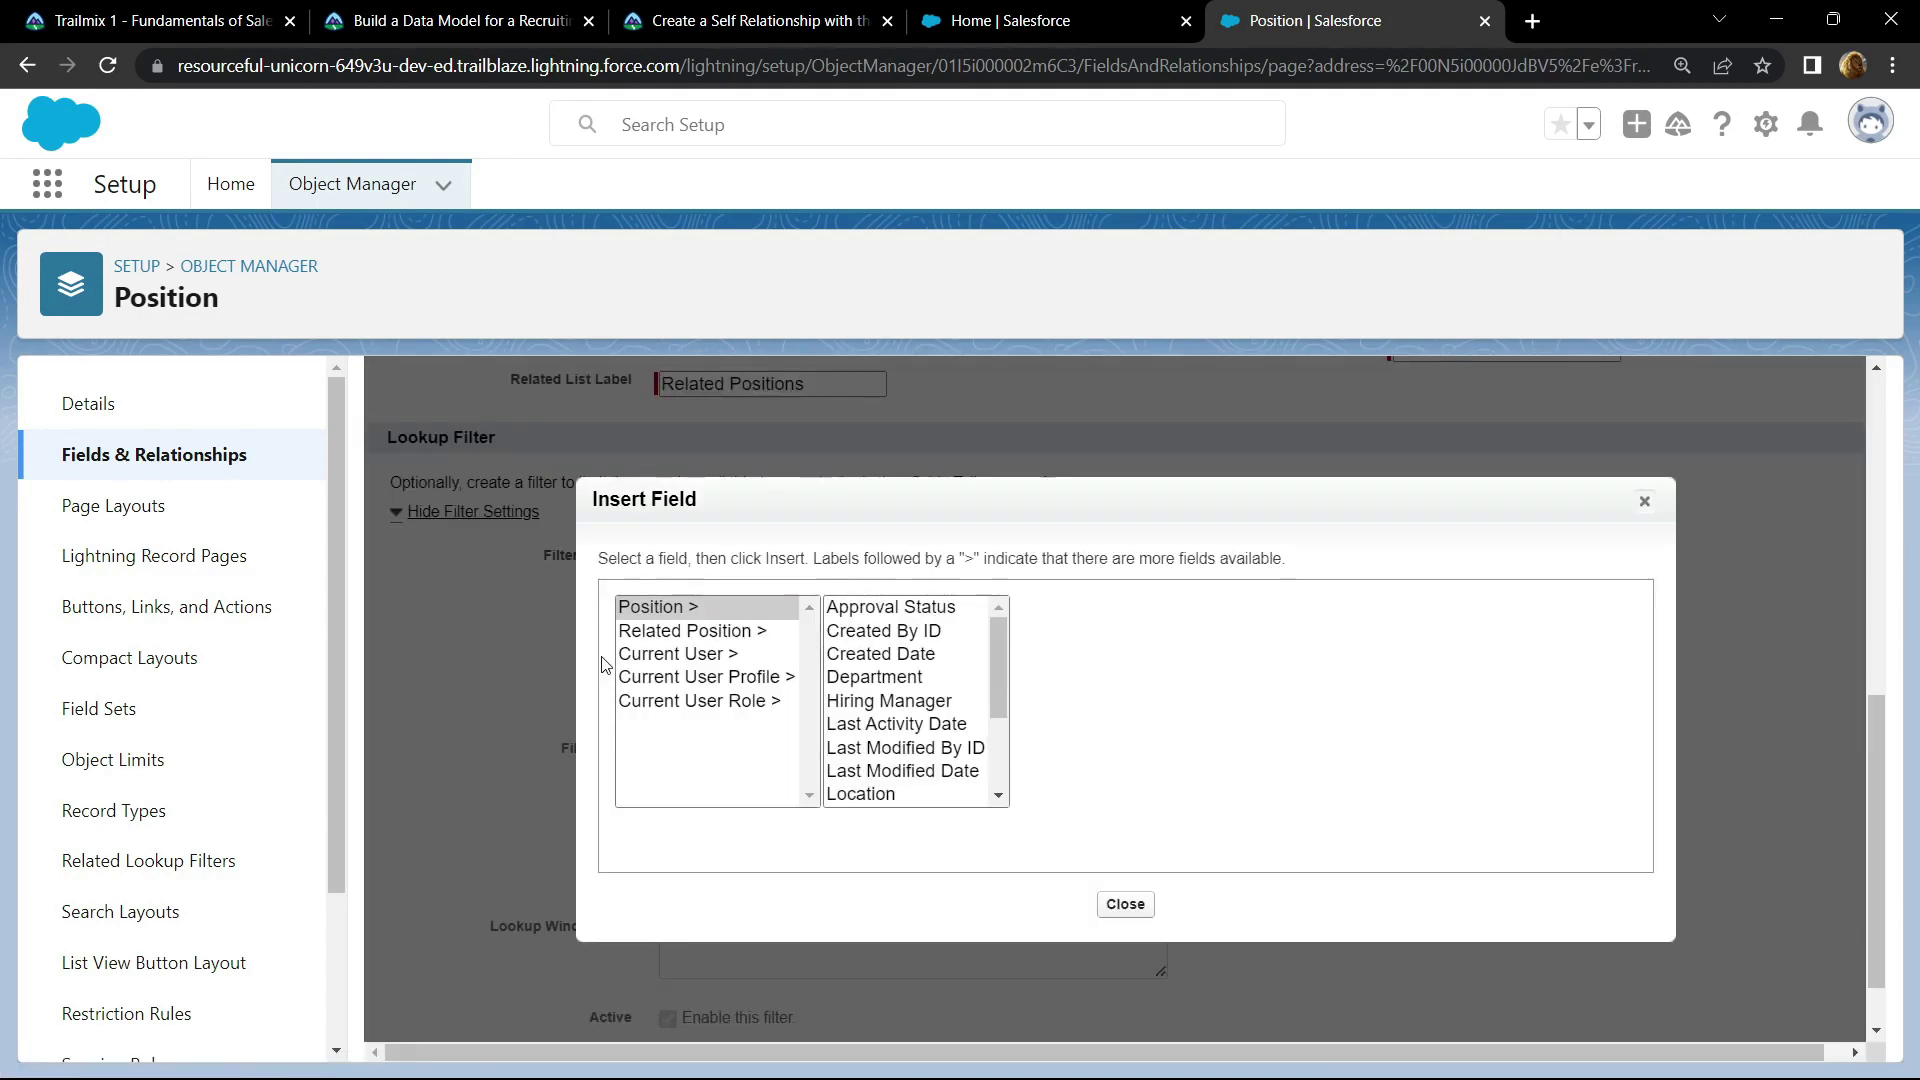
{"action": "left_click", "coordinate": [697, 633]}
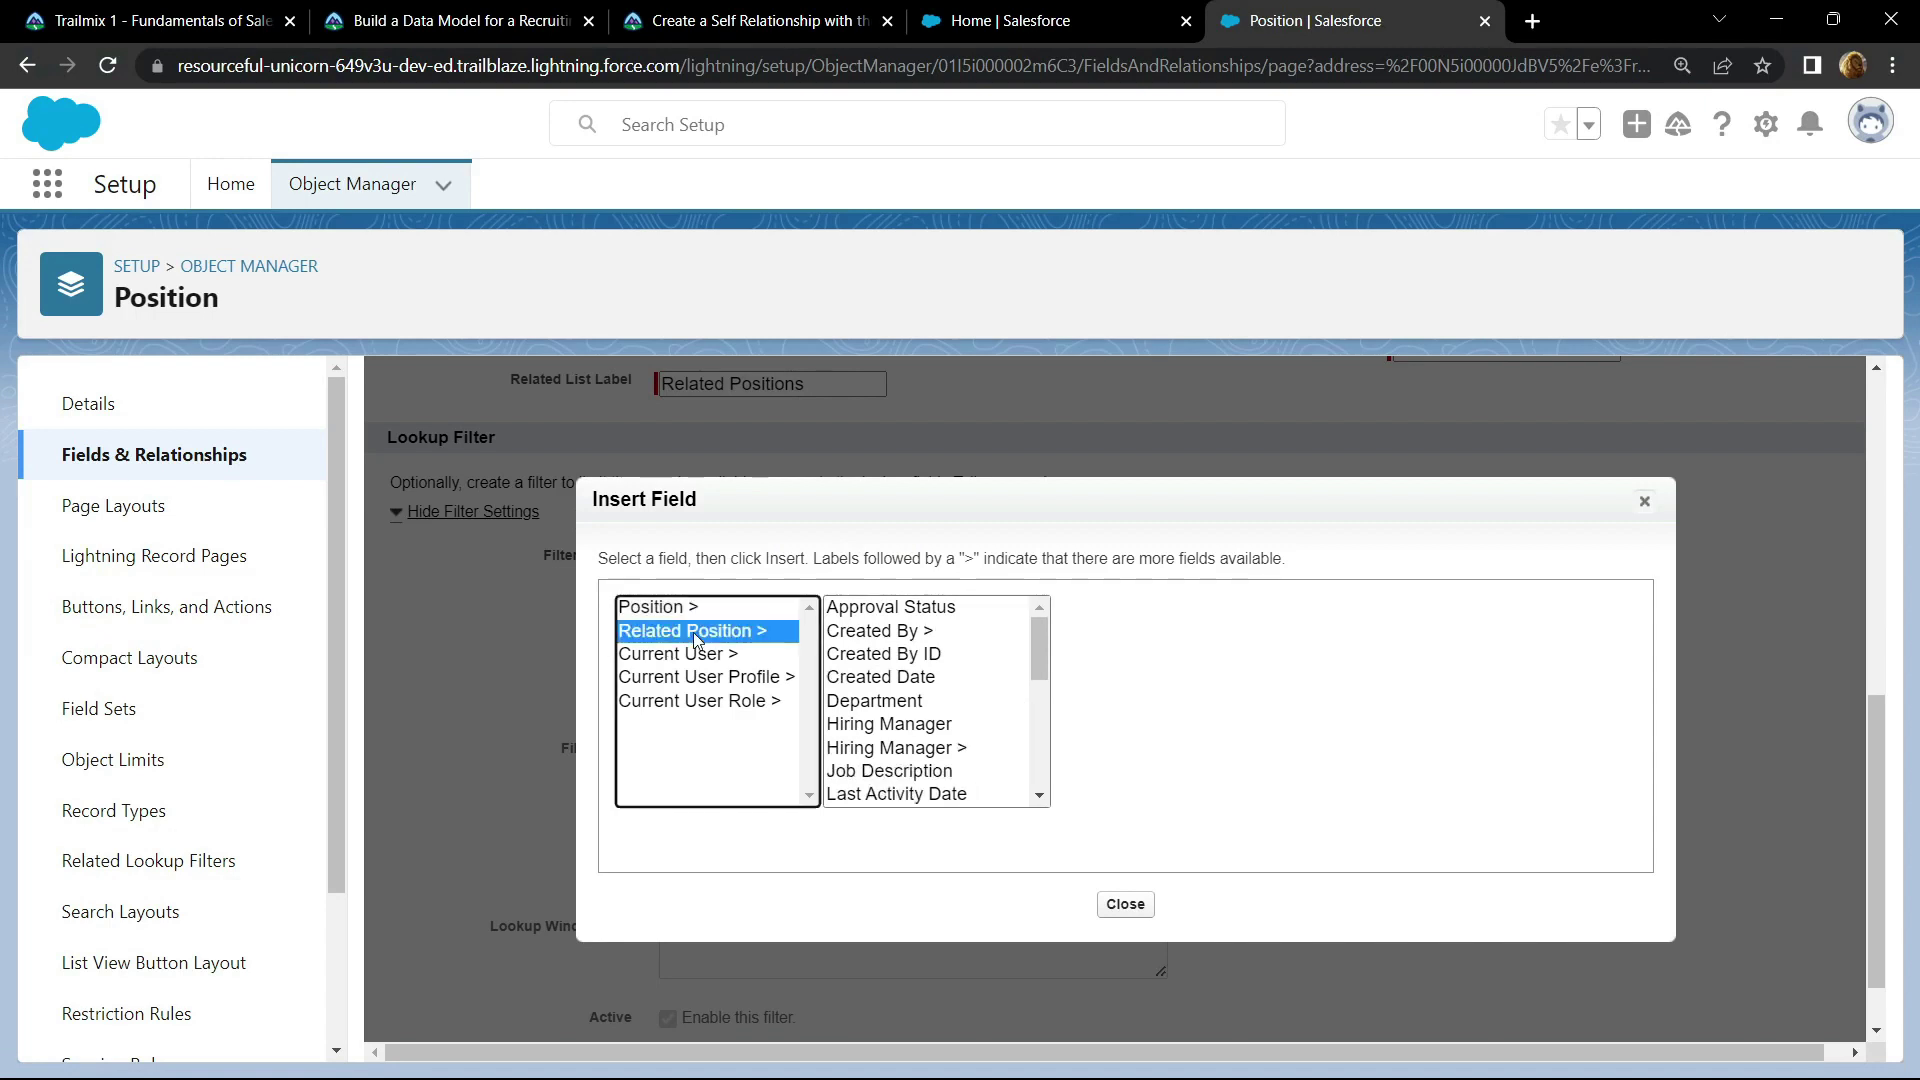
{"action": "left_click", "coordinate": [892, 703]}
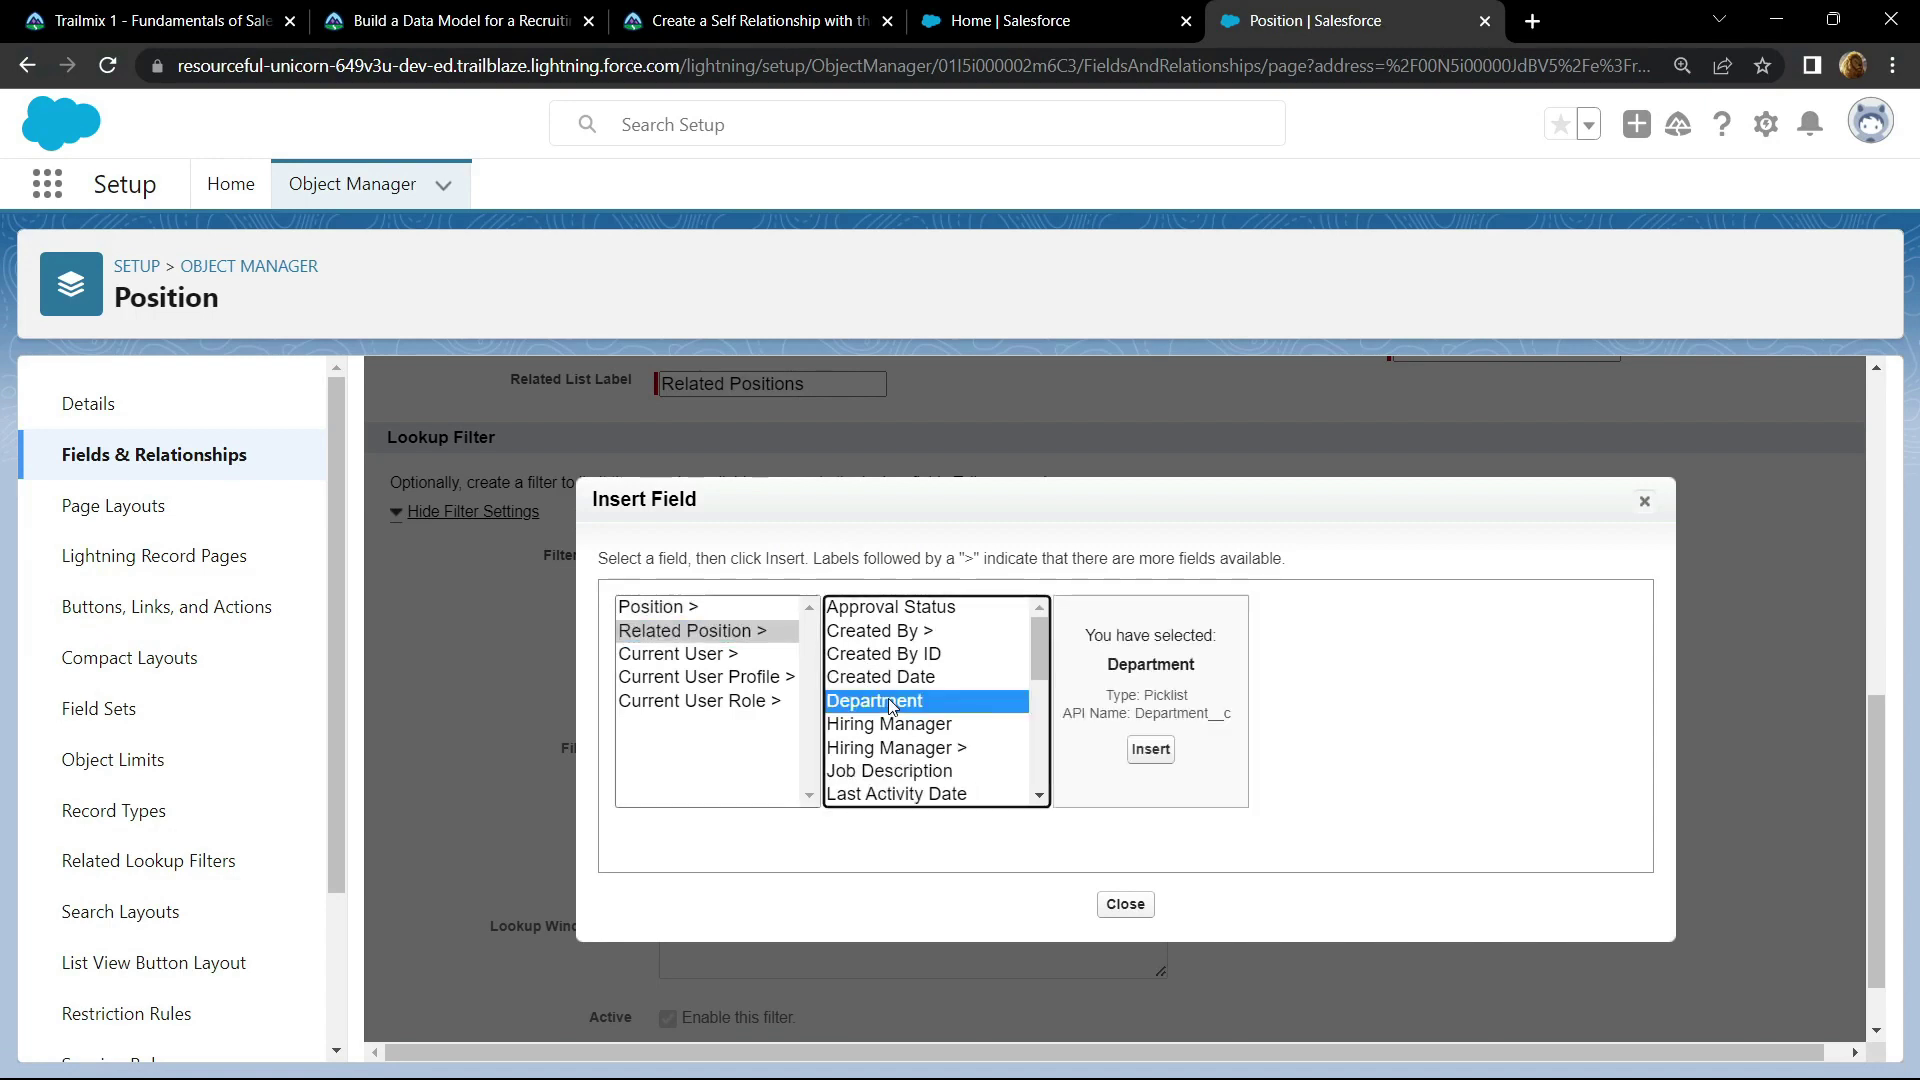
{"action": "left_click", "coordinate": [1151, 750]}
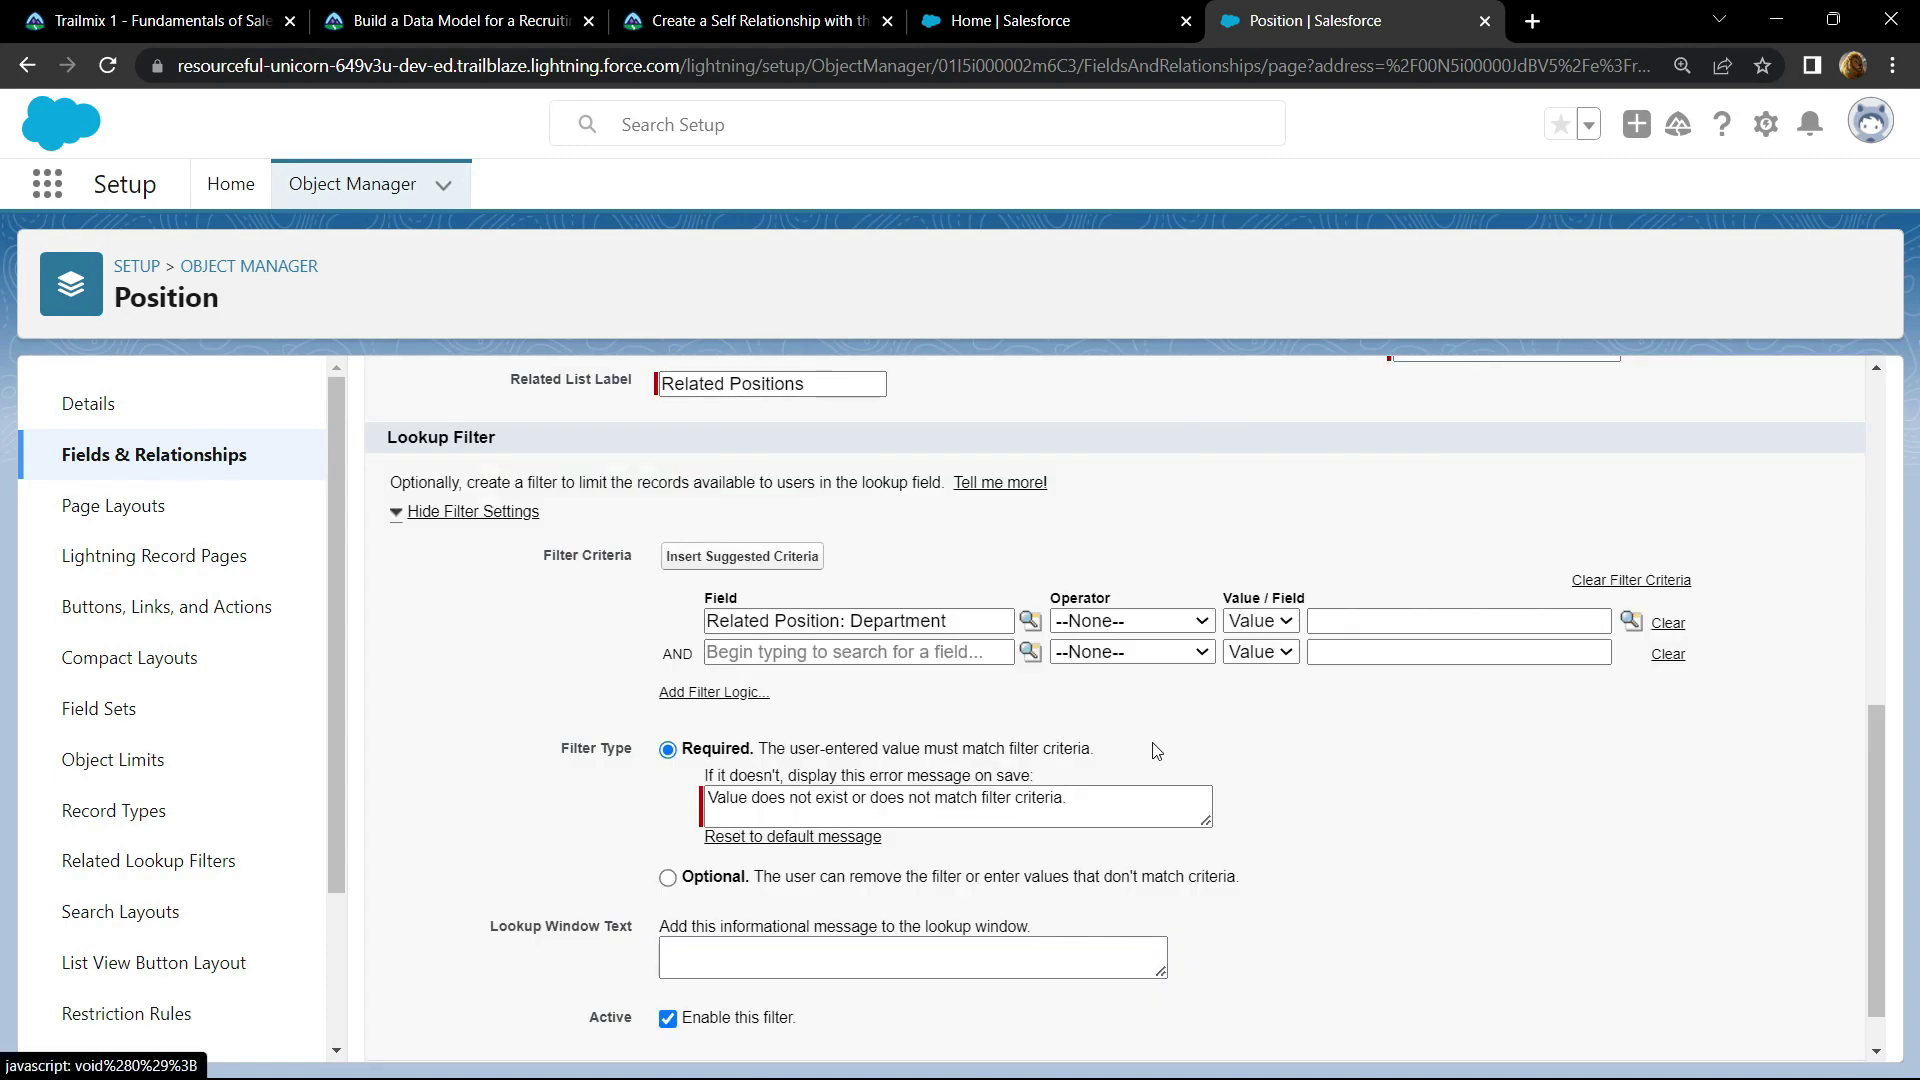
Make the first condition equal the field Position: Department.
{"action": "left_click", "coordinate": [1186, 622]}
{"action": "left_click", "coordinate": [1162, 666]}
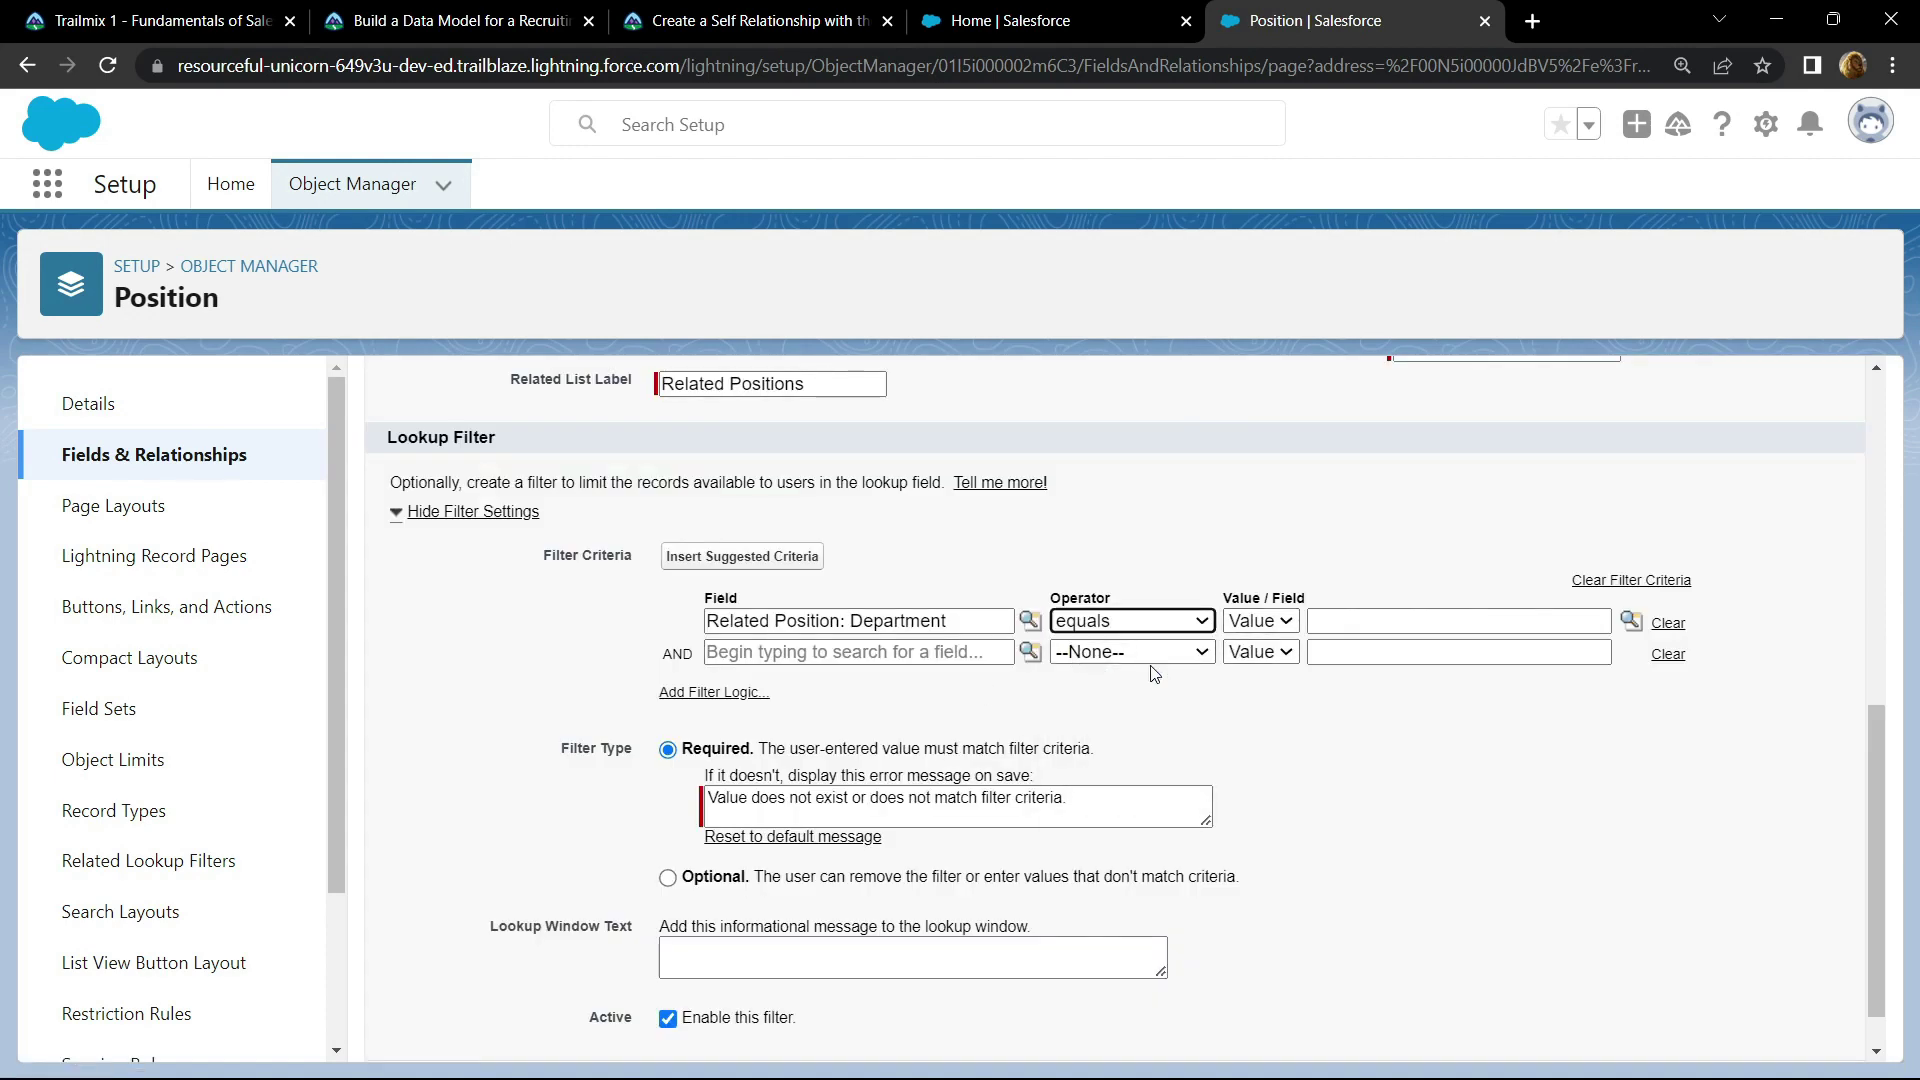
{"action": "left_click", "coordinate": [1258, 622]}
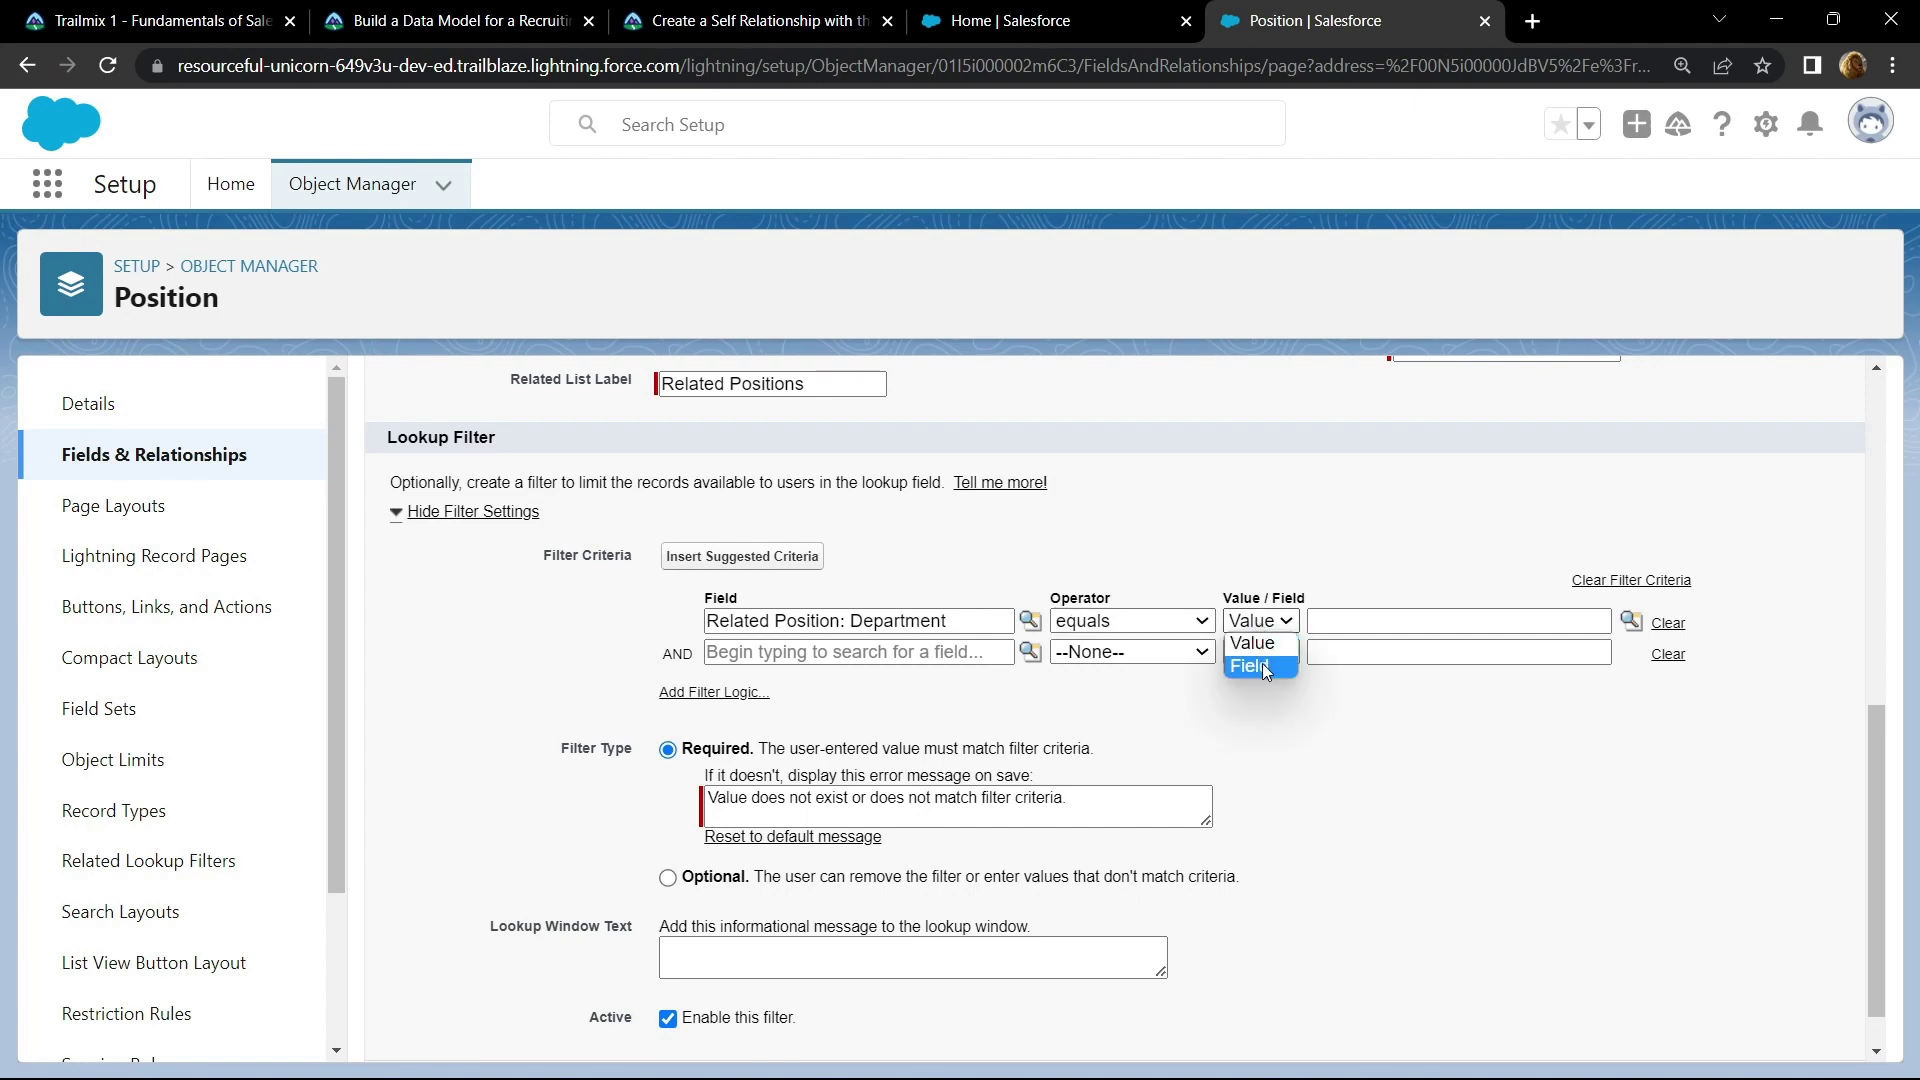
{"action": "left_click", "coordinate": [1262, 666]}
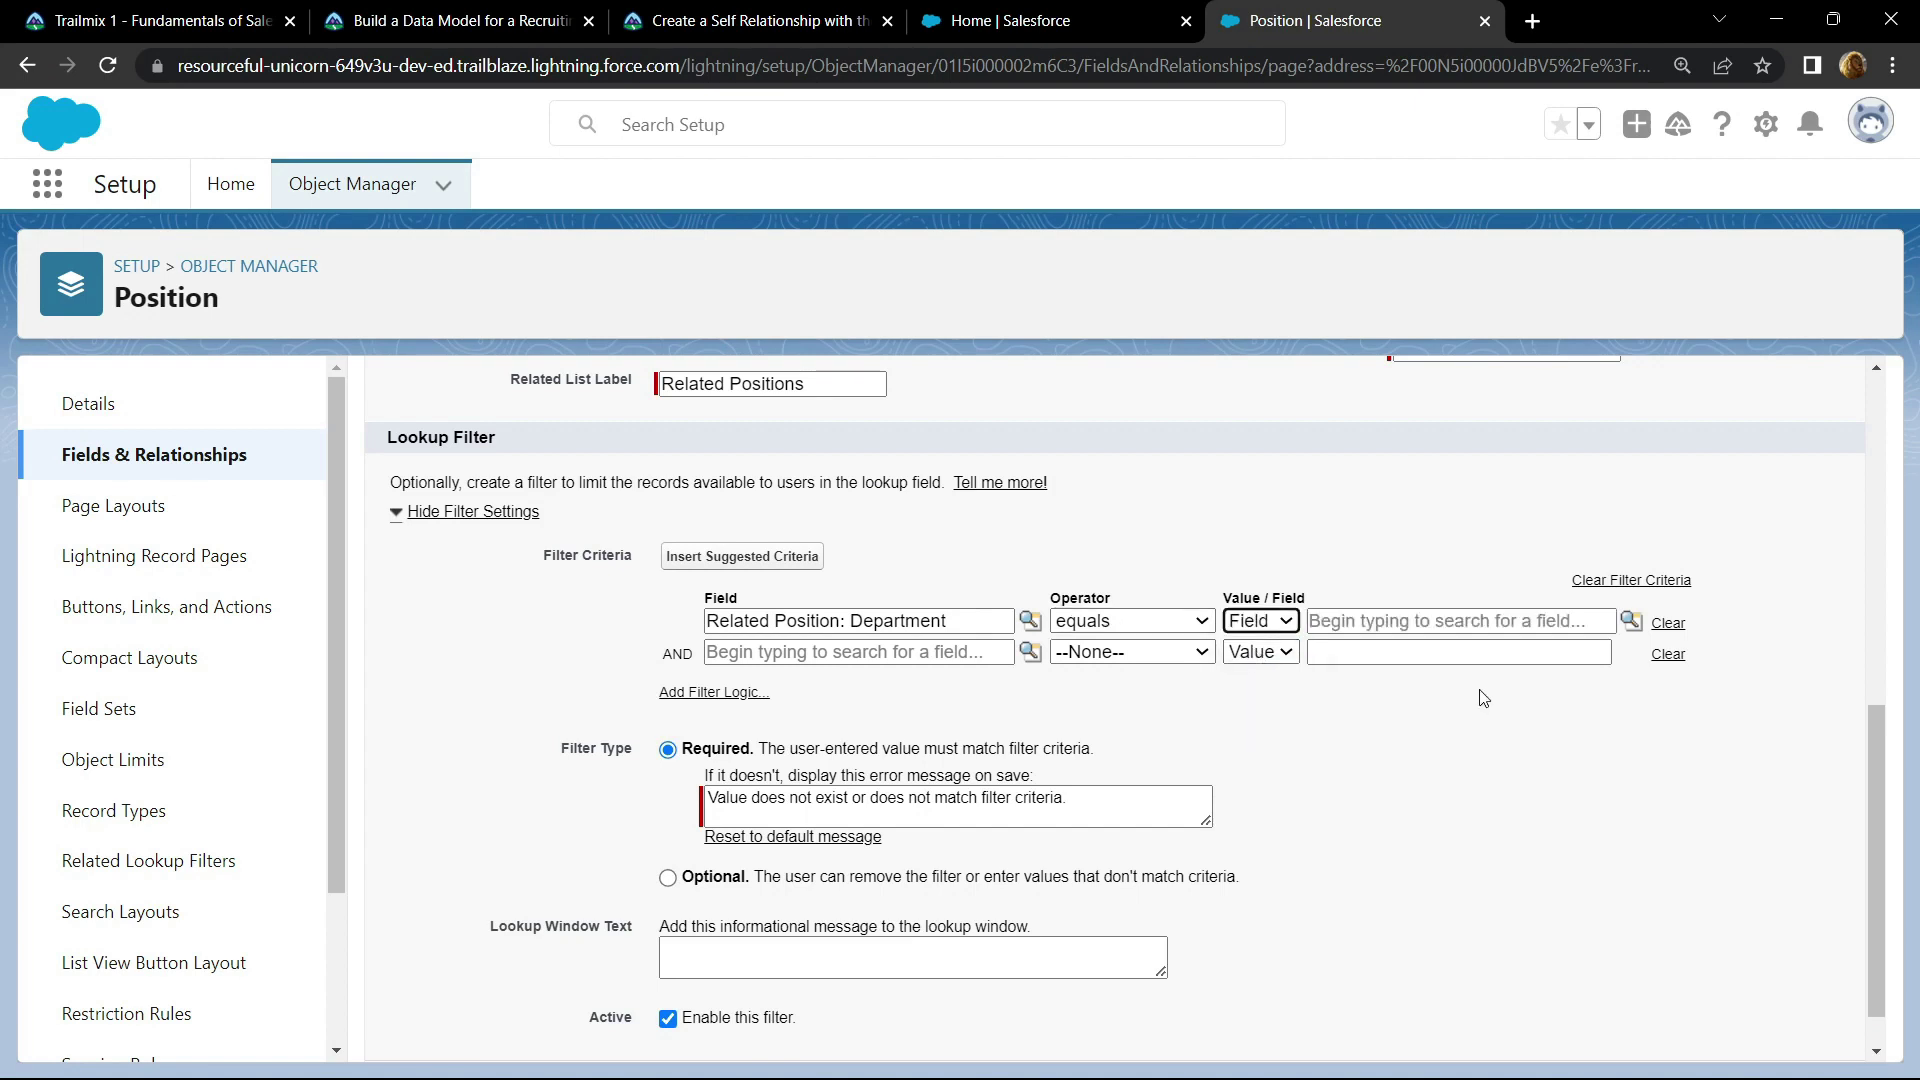
{"action": "left_click", "coordinate": [1631, 628]}
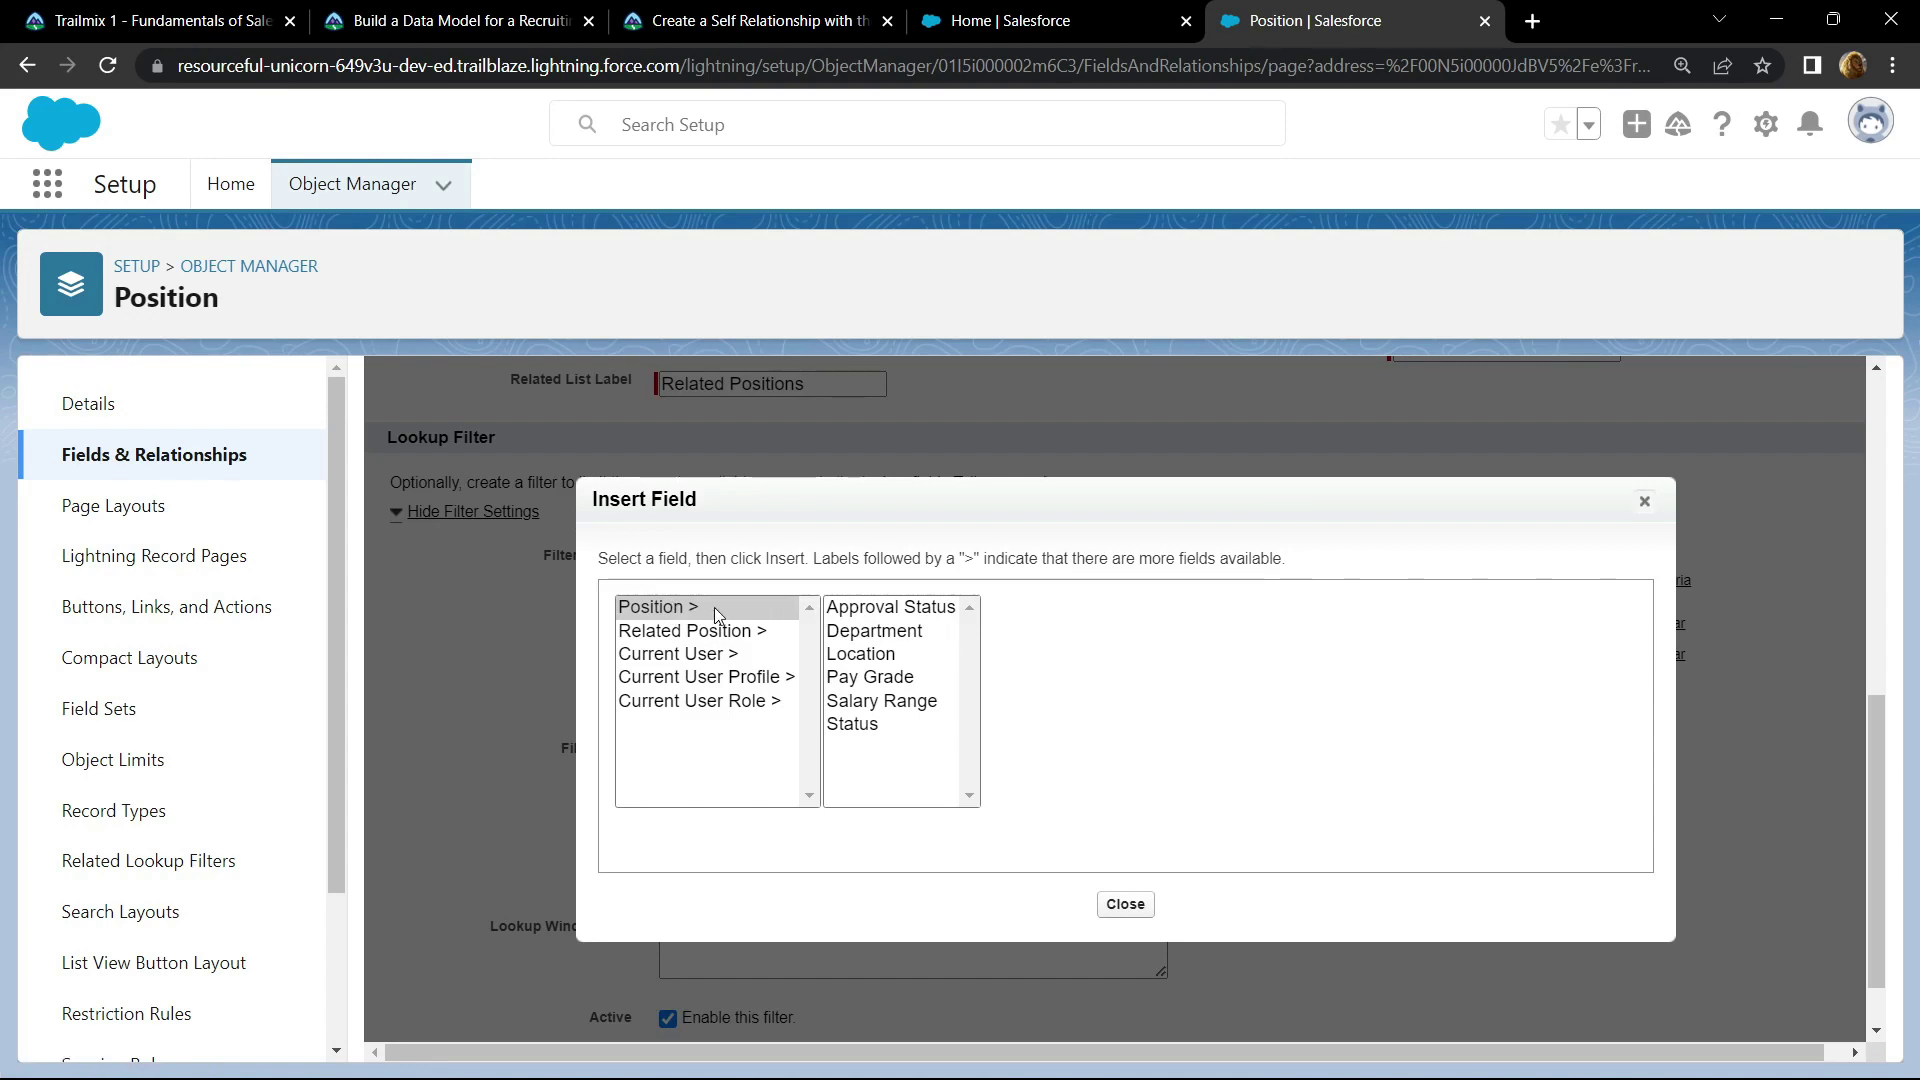
{"action": "left_click", "coordinate": [869, 633]}
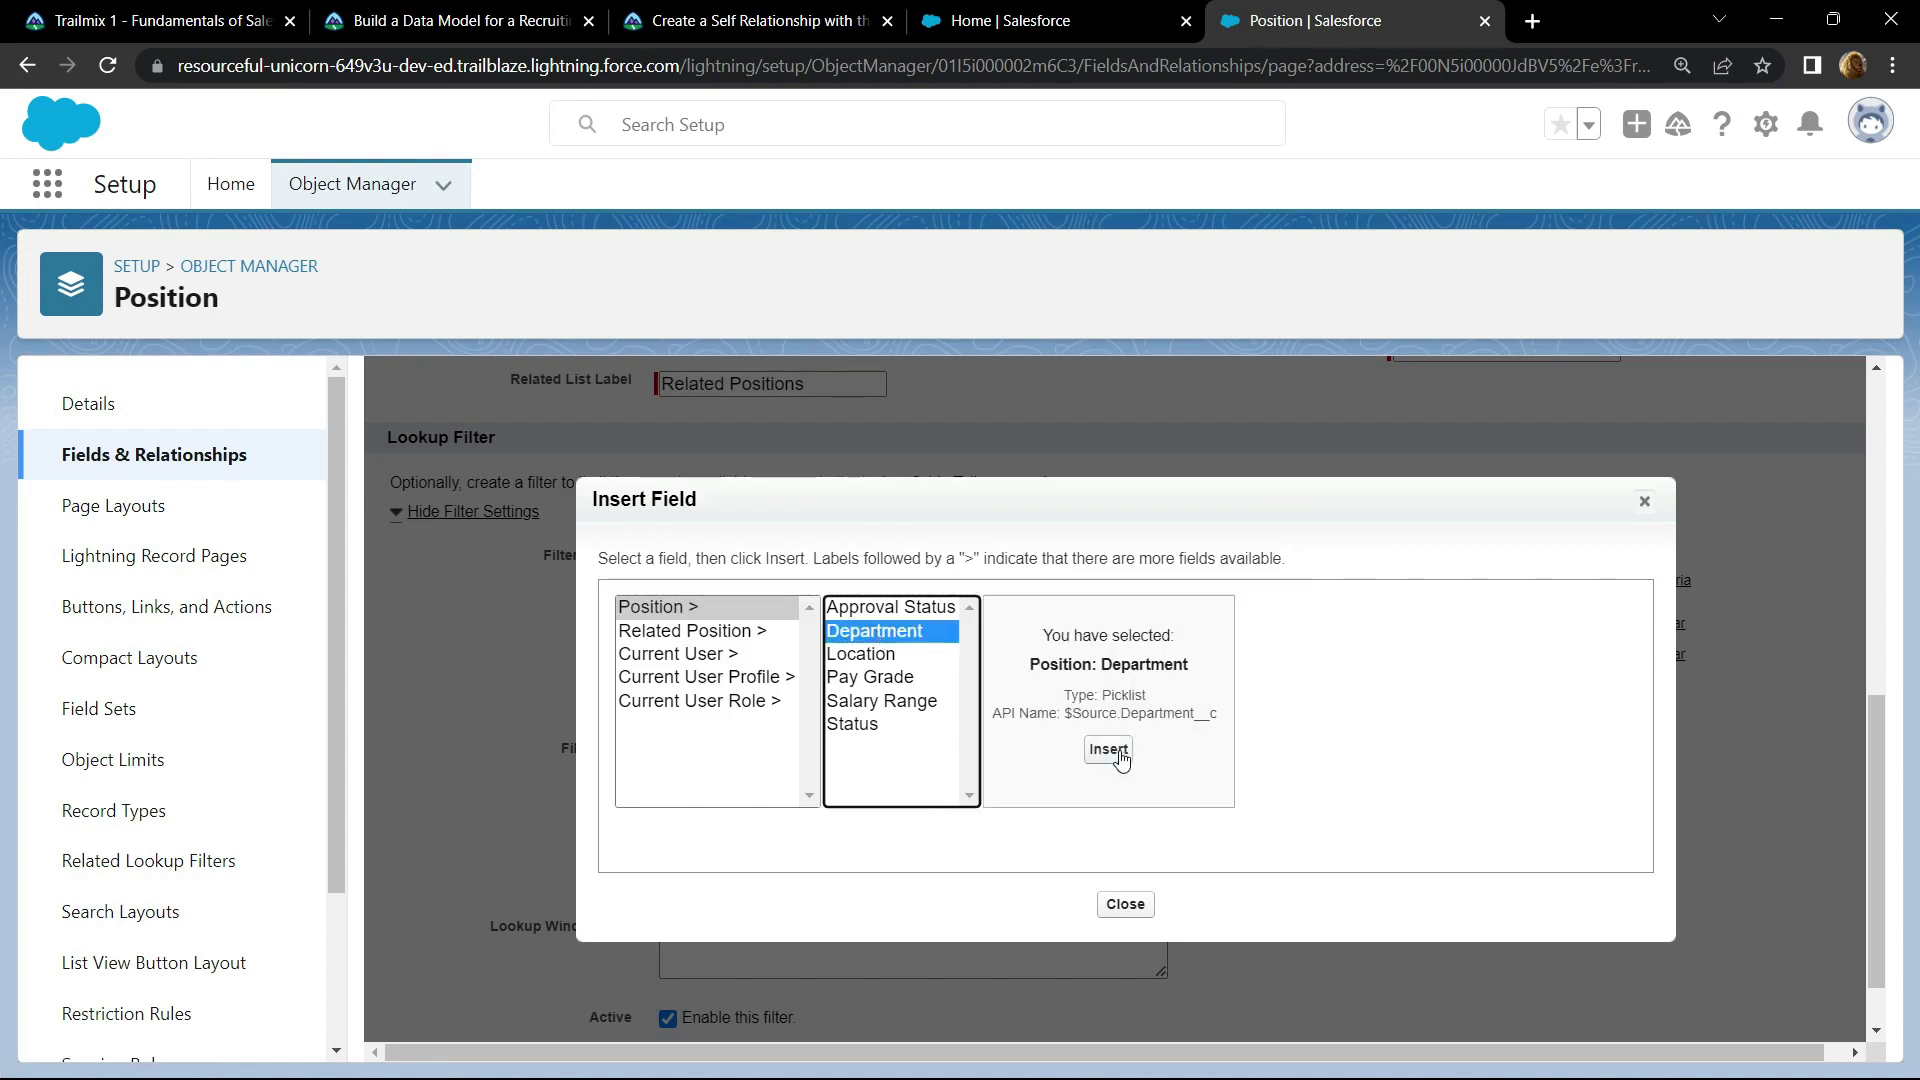
{"action": "left_click", "coordinate": [1114, 754]}
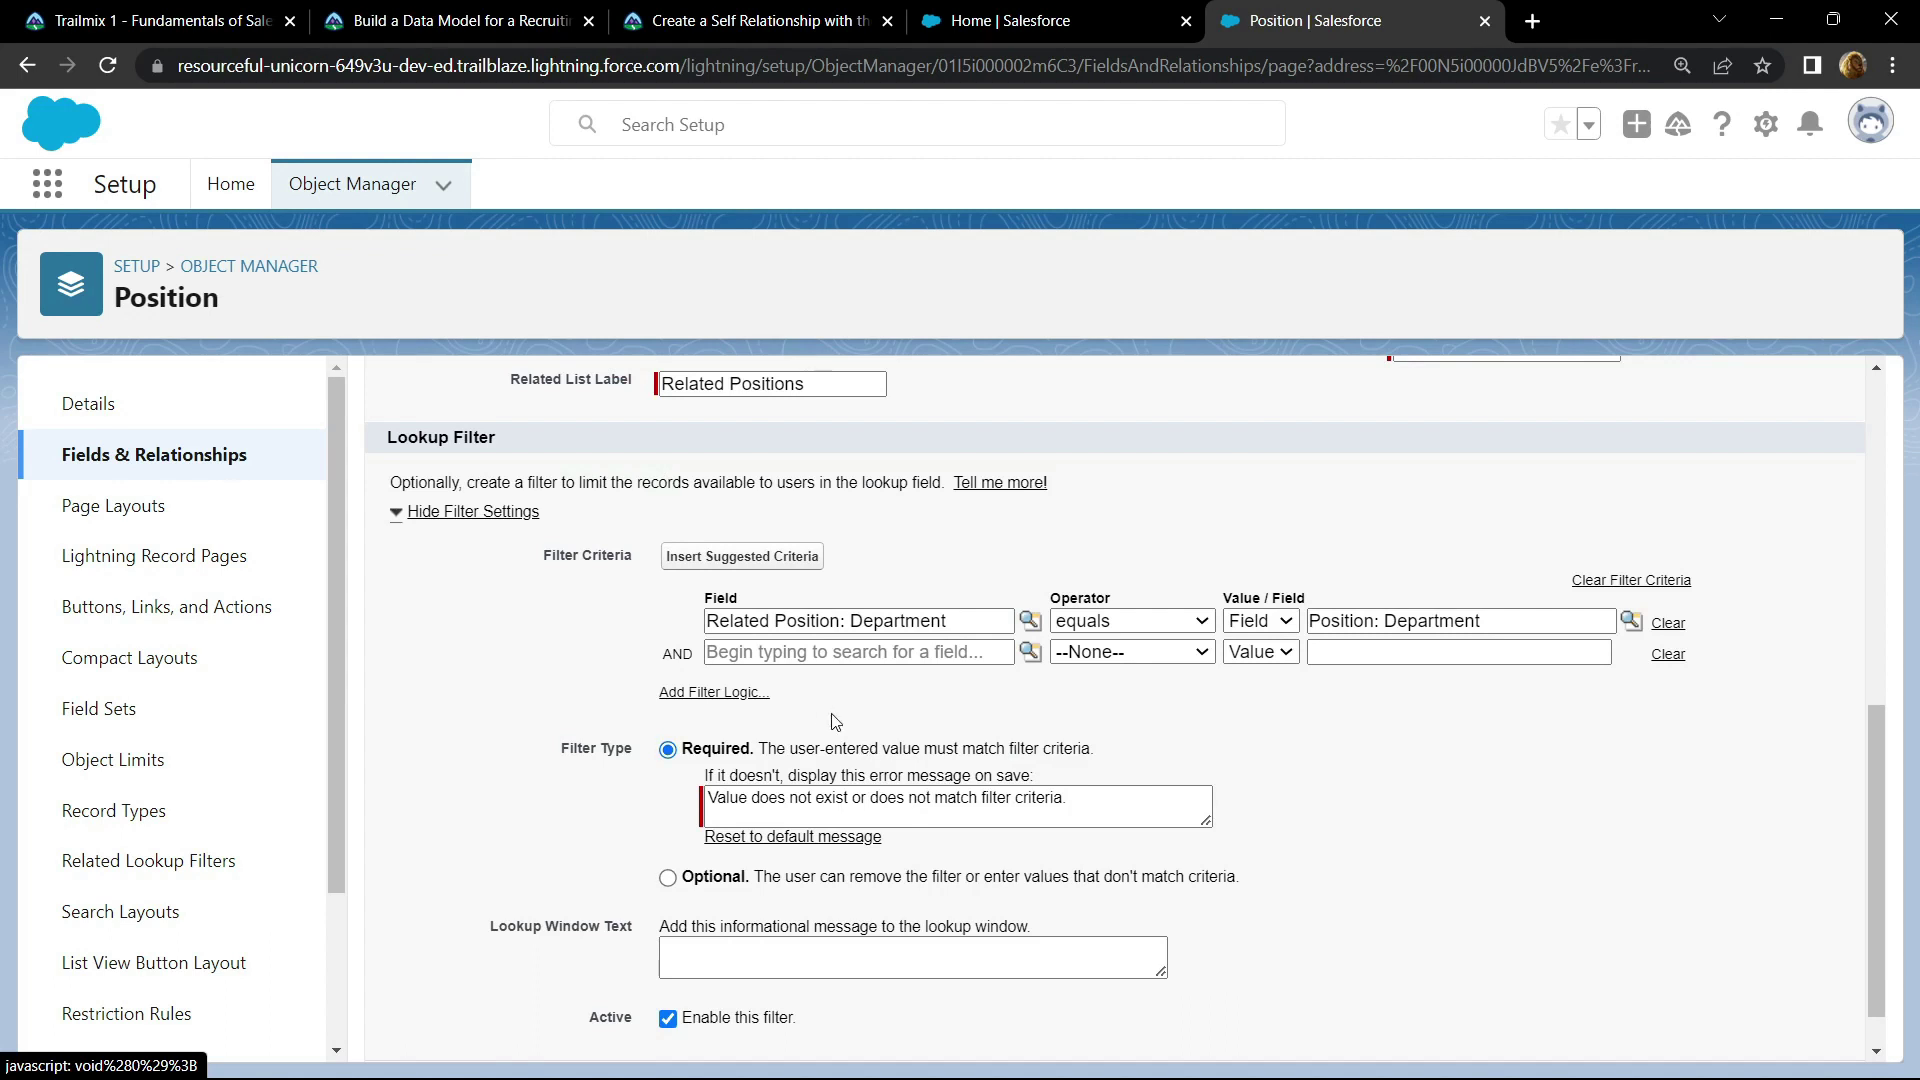
{"action": "left_click", "coordinate": [1030, 652]}
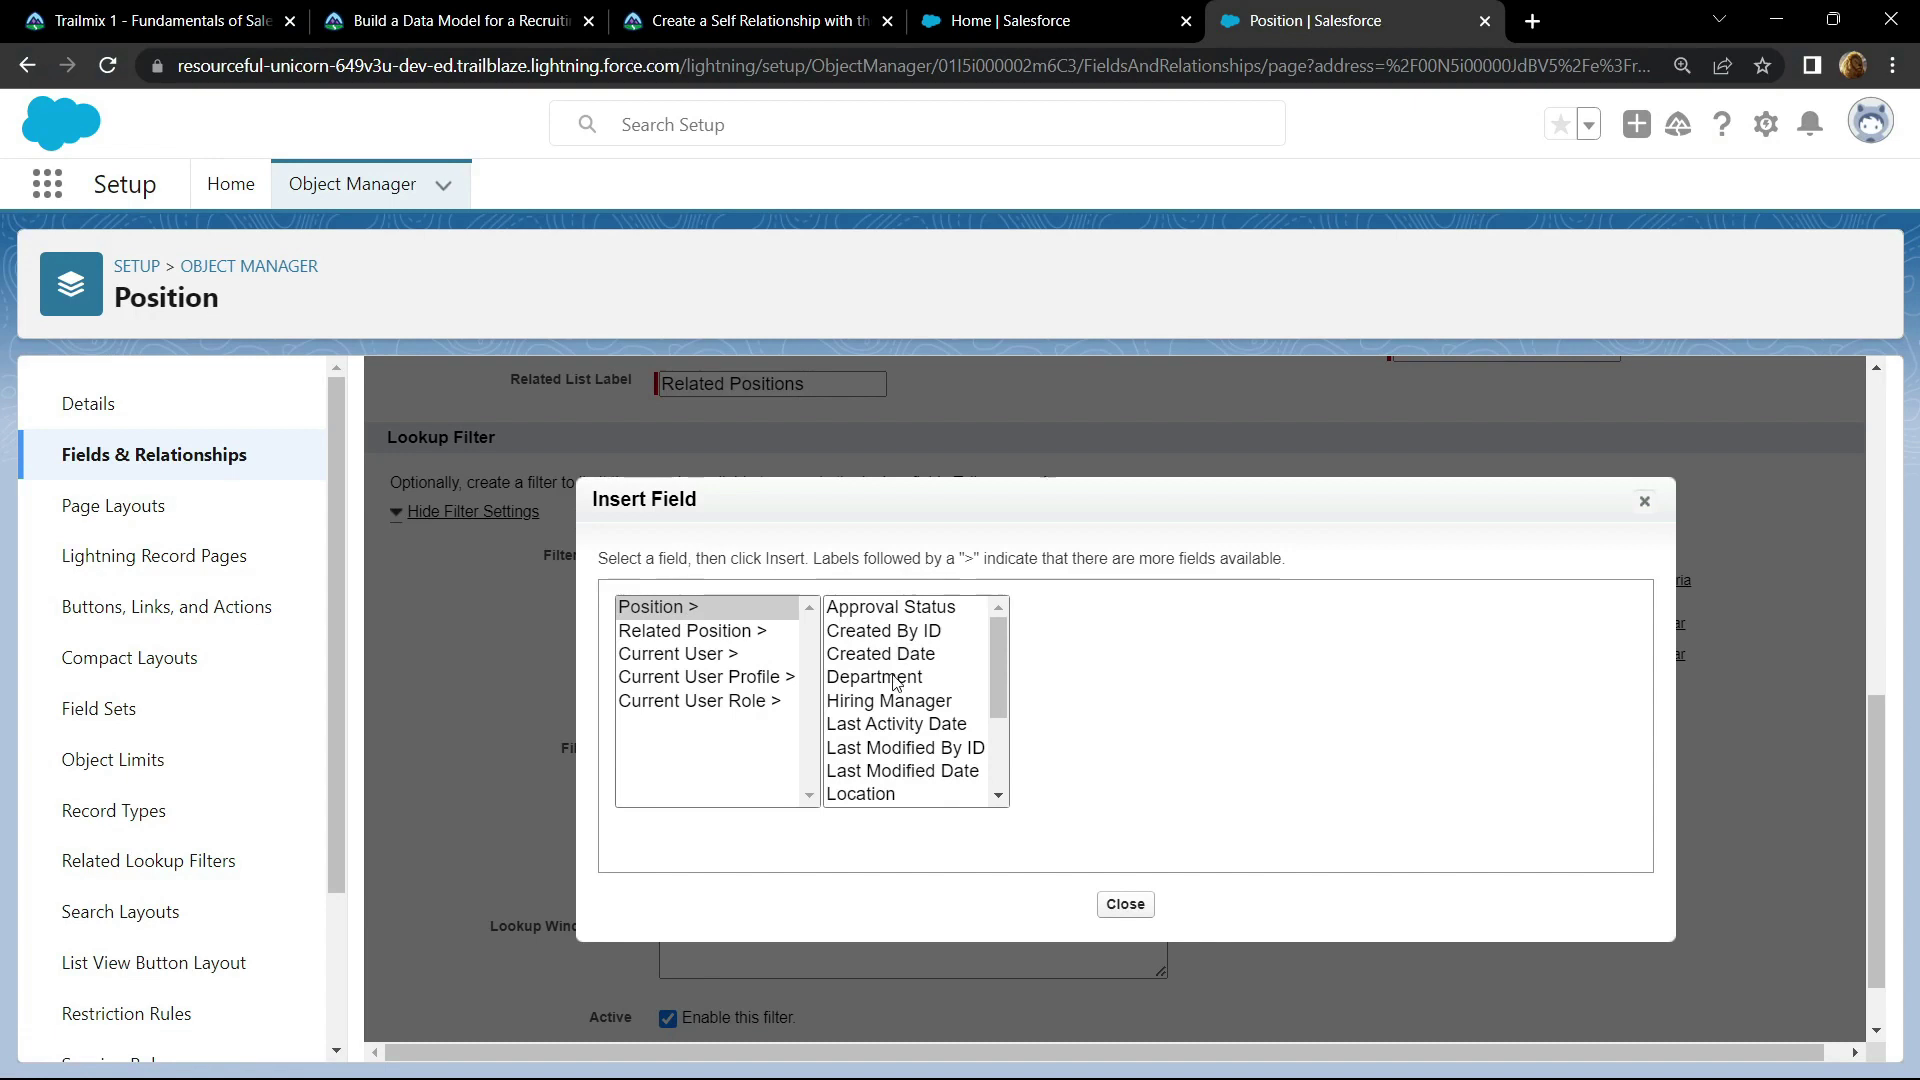
{"action": "scroll", "coordinate": [896, 683], "scroll_direction": "down", "scroll_amount": 3}
Add a second condition: Position: Record ID not equal to field Related Position: Record ID.
{"action": "left_click", "coordinate": [893, 722]}
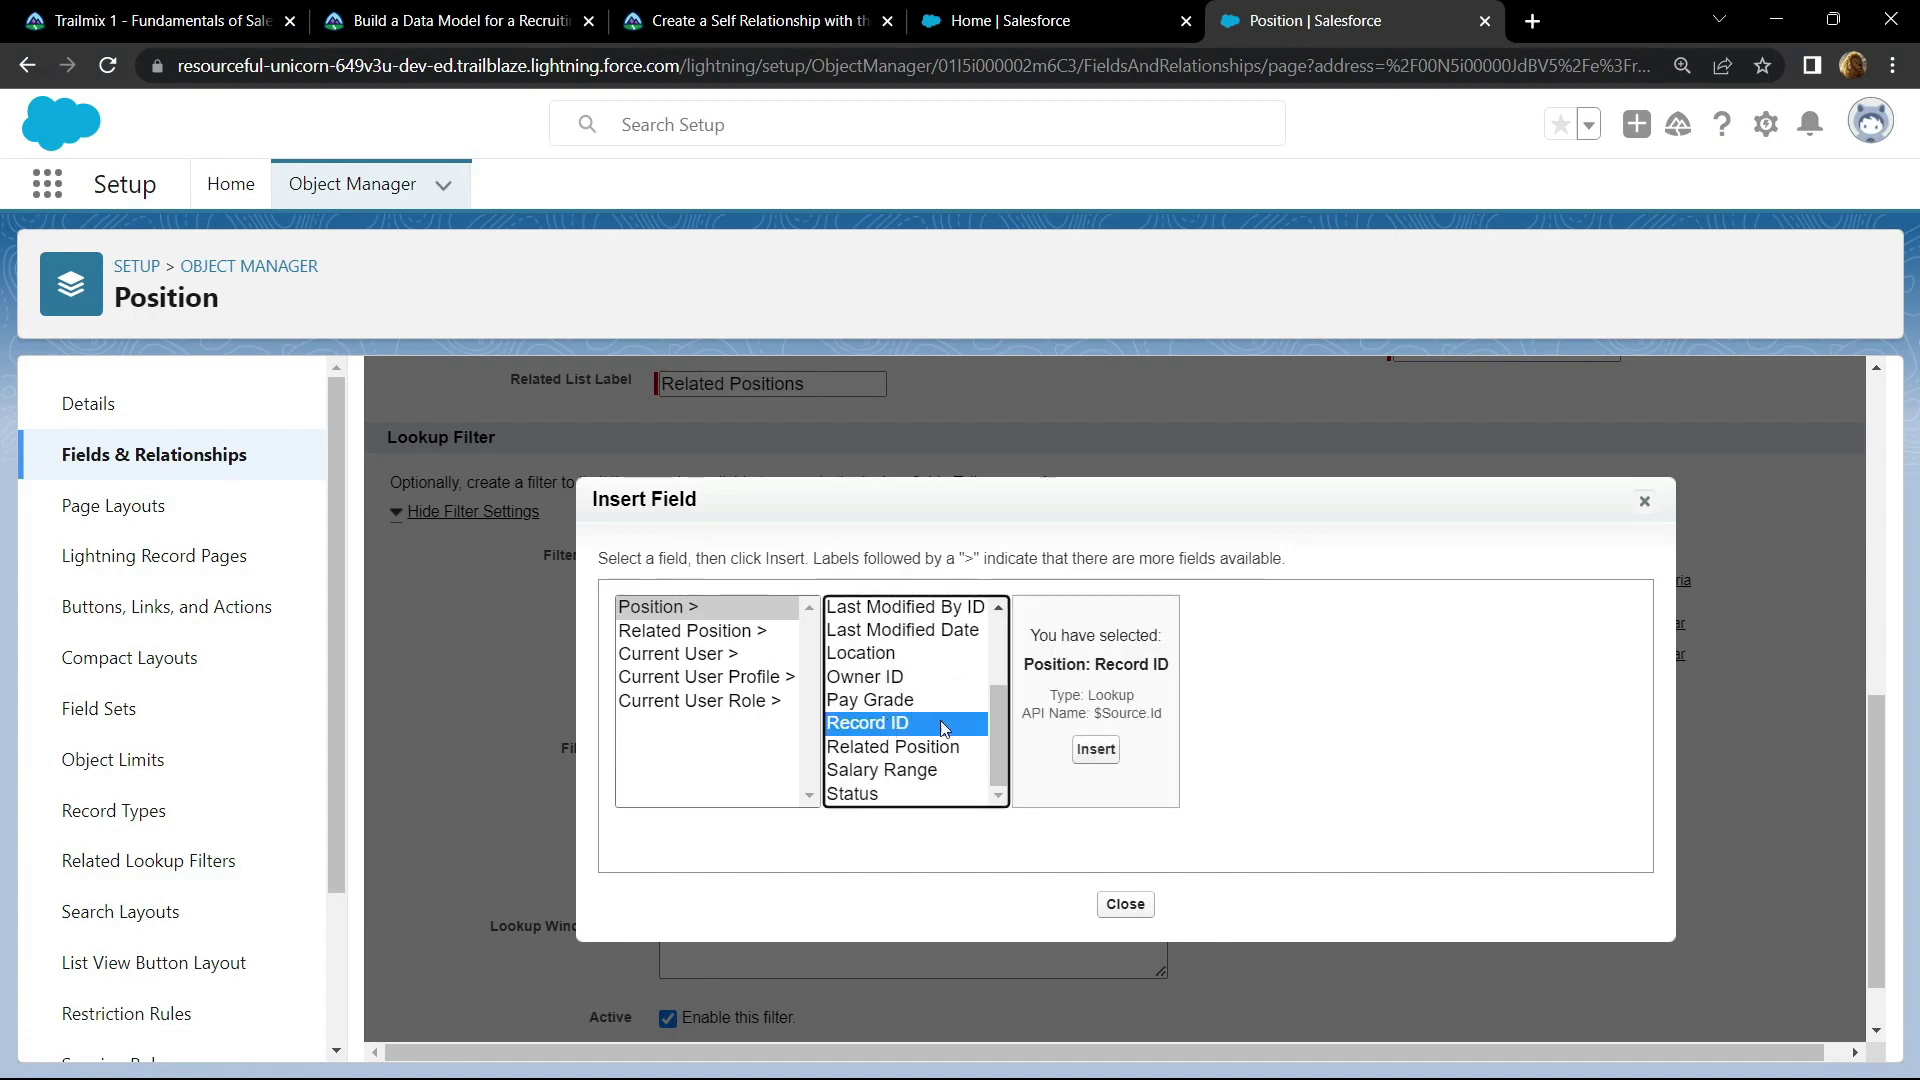
{"action": "left_click", "coordinate": [1094, 751]}
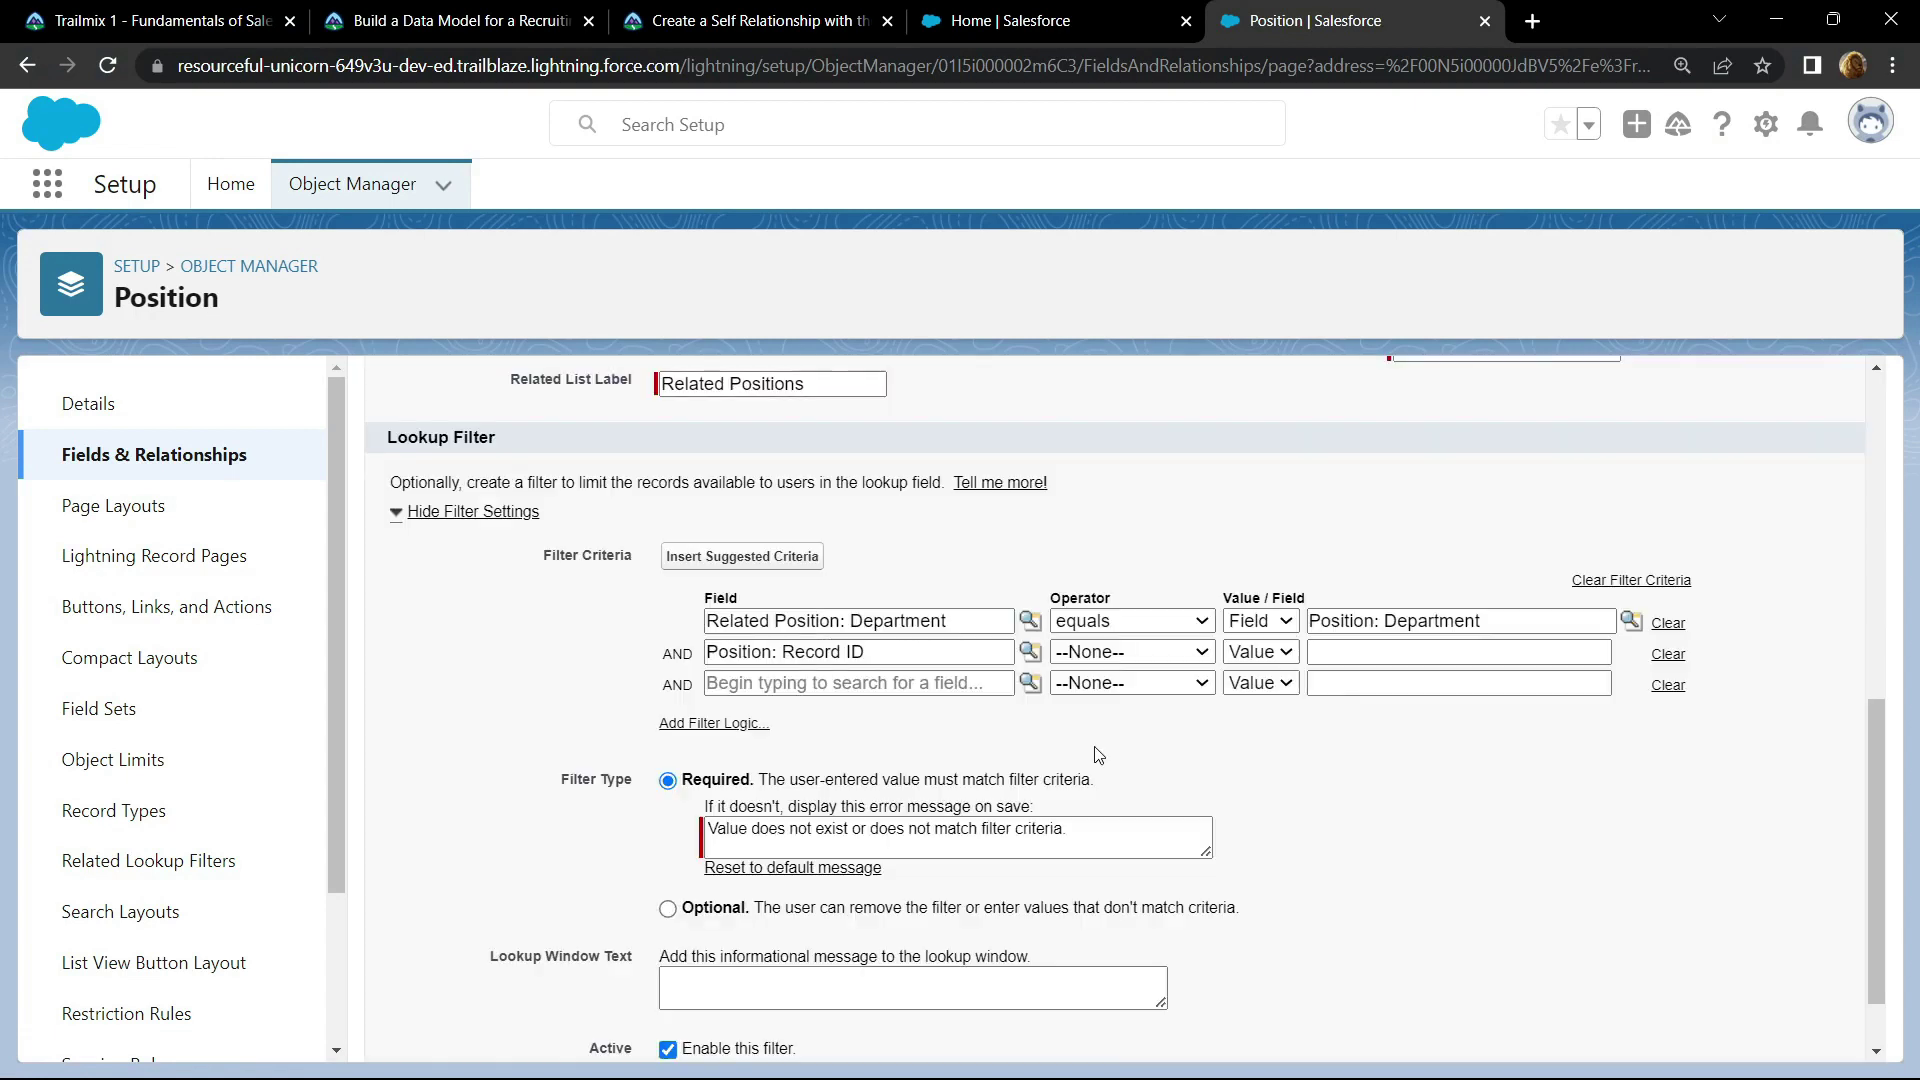
{"action": "left_click", "coordinate": [1140, 656]}
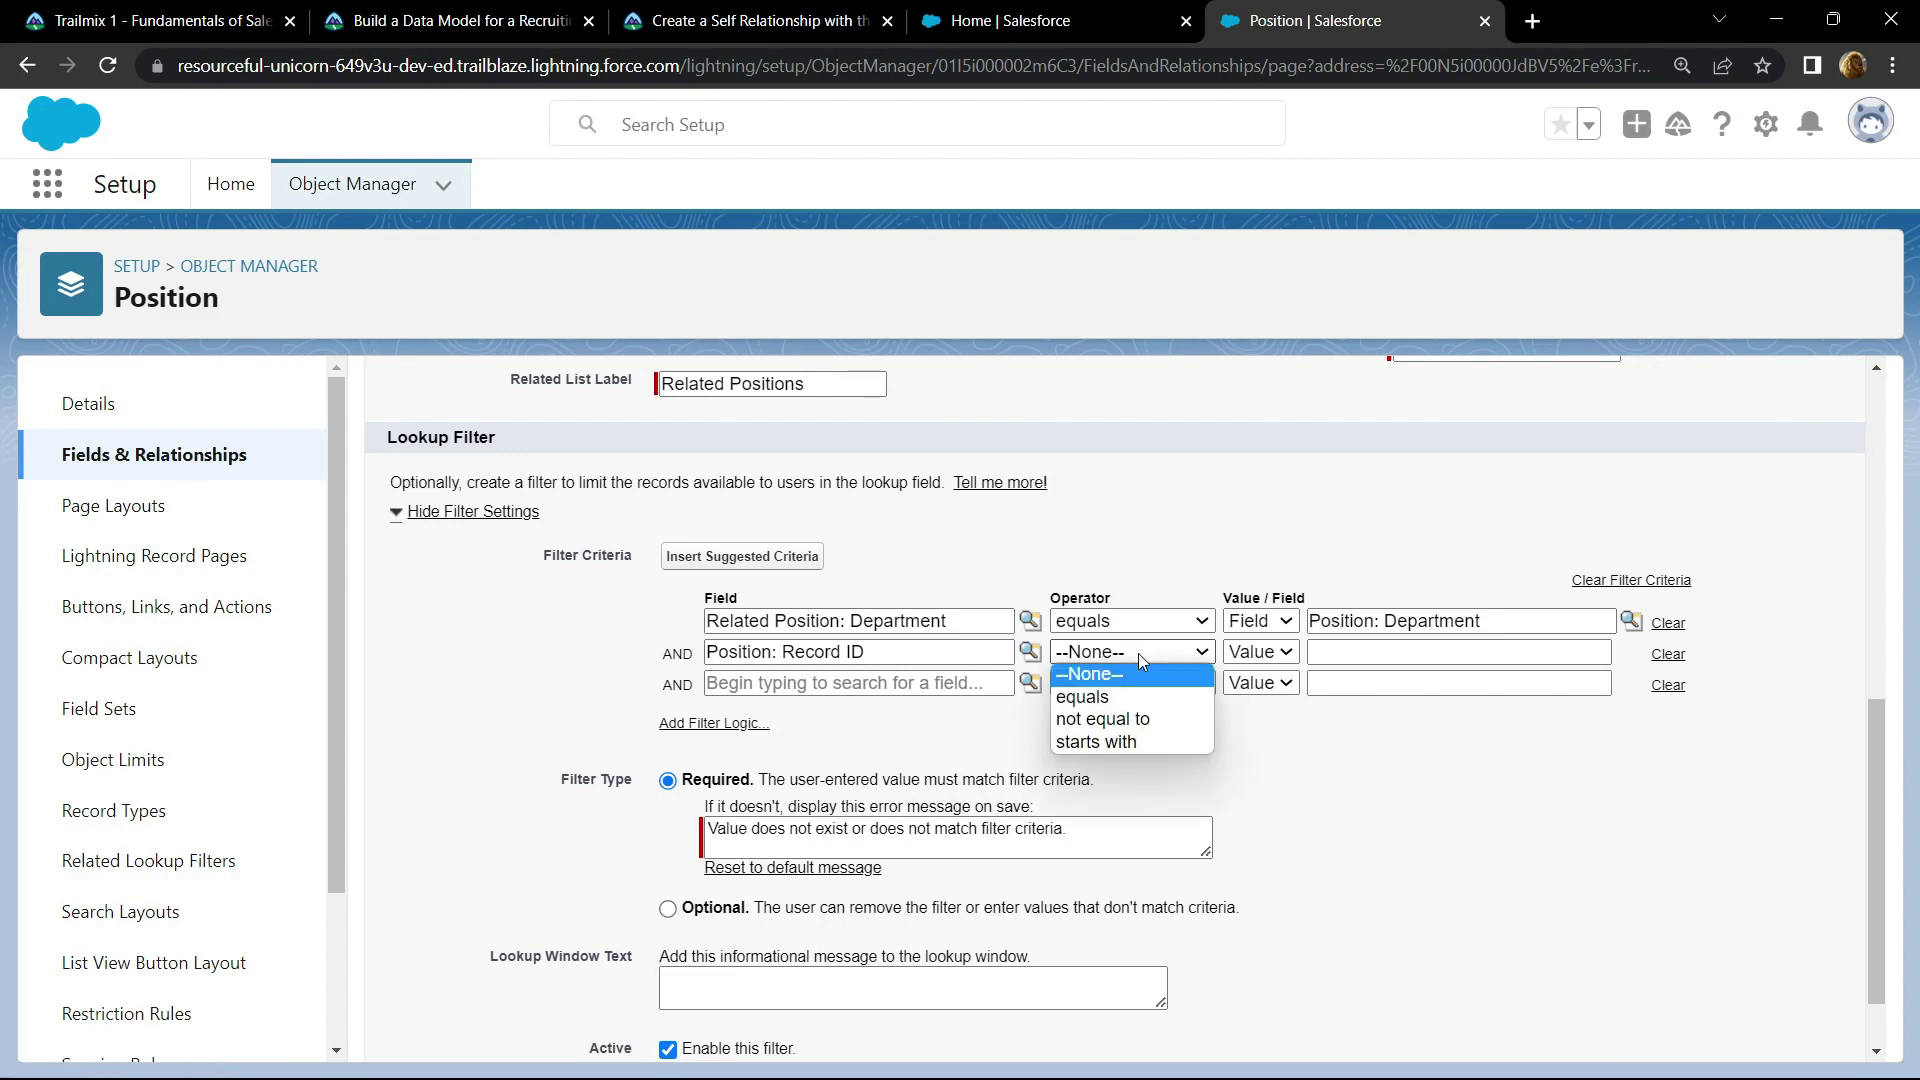
{"action": "left_click", "coordinate": [1136, 720]}
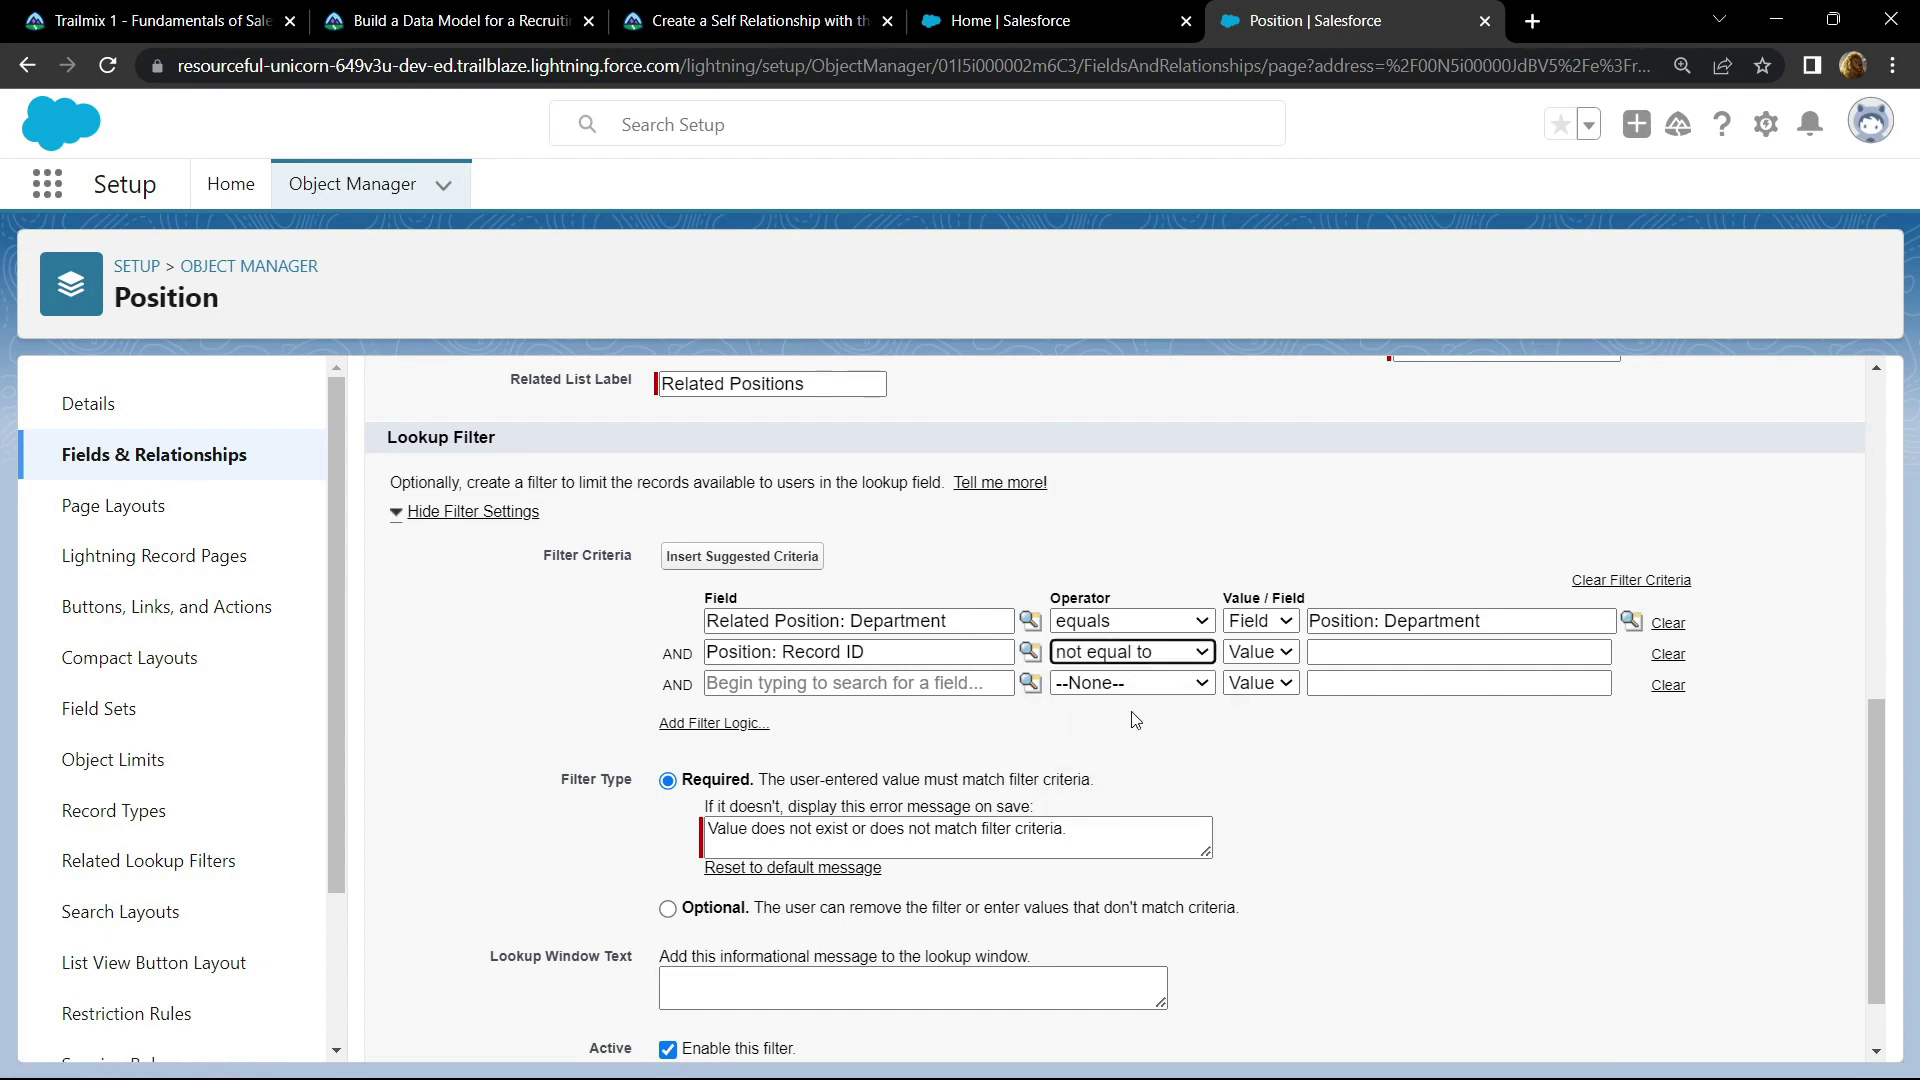
{"action": "left_click", "coordinate": [1268, 655]}
{"action": "left_click", "coordinate": [1256, 696]}
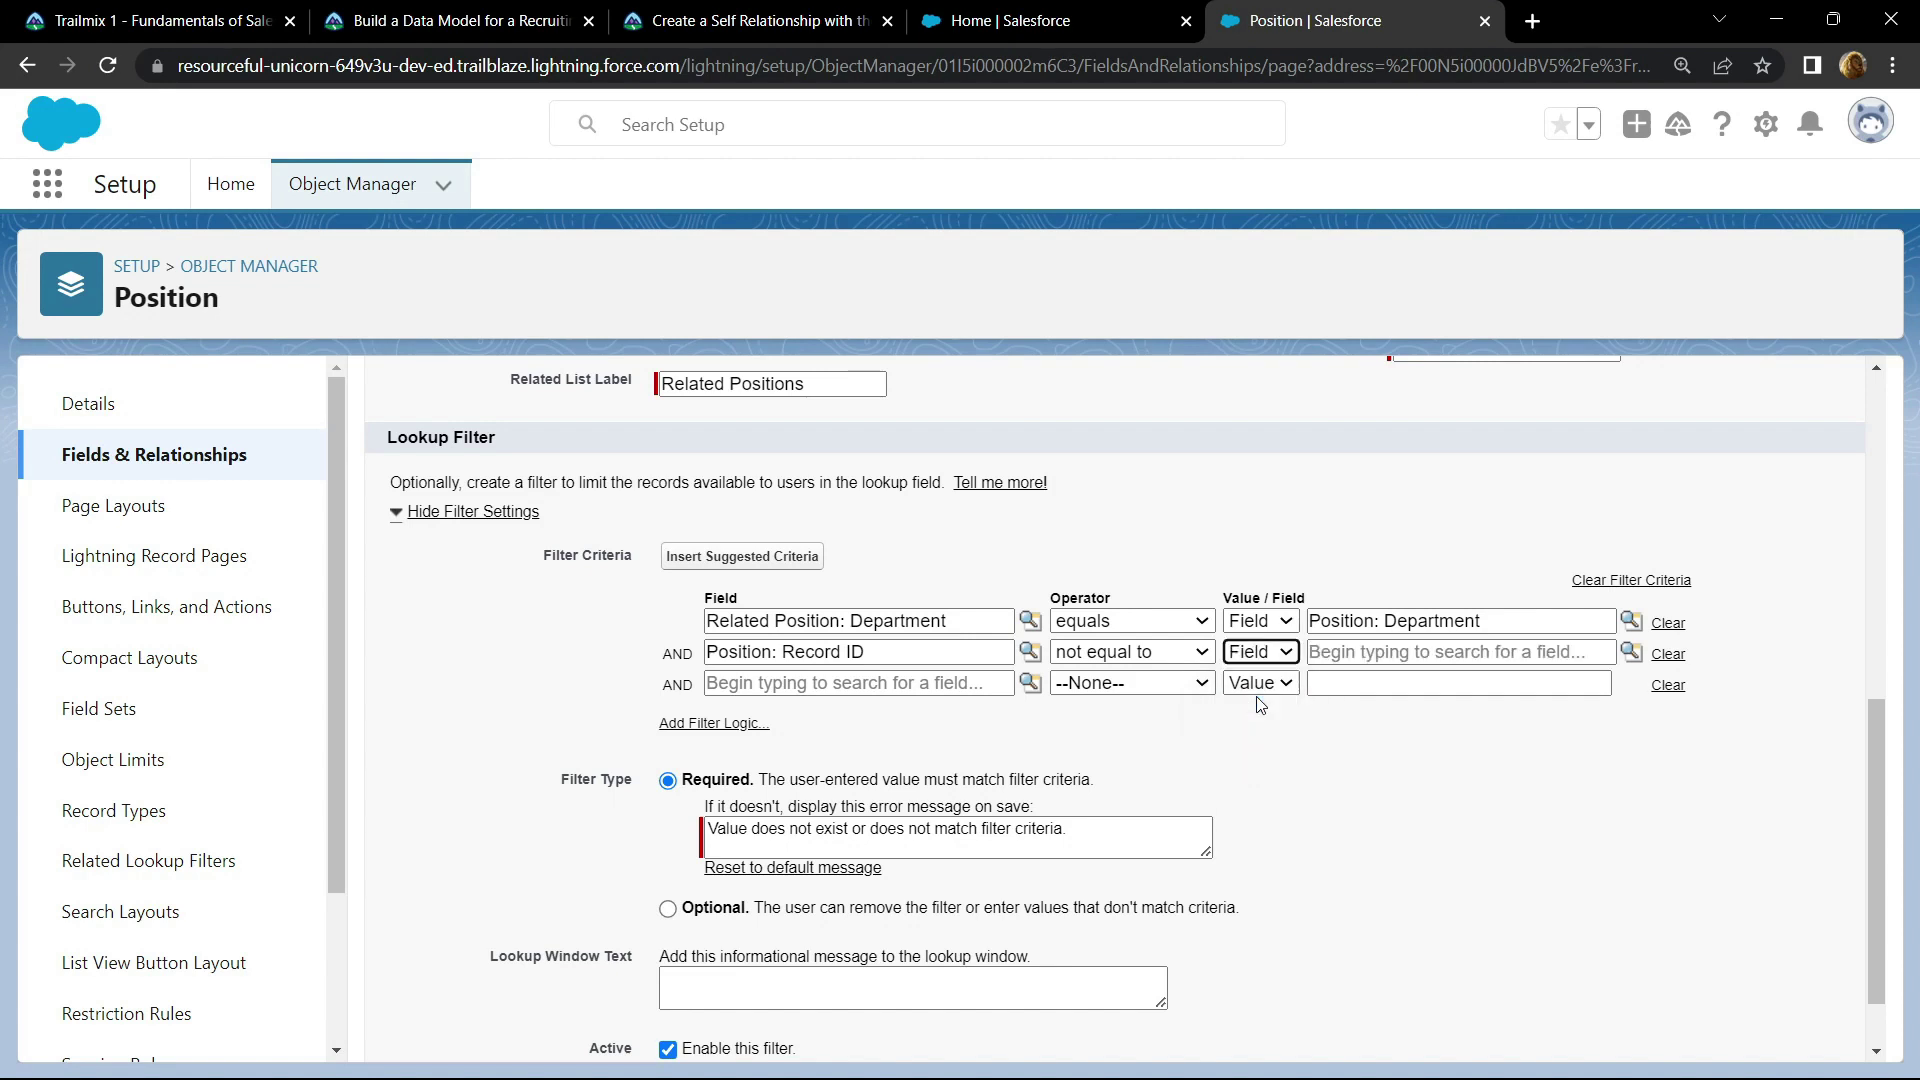
{"action": "left_click", "coordinate": [1631, 652]}
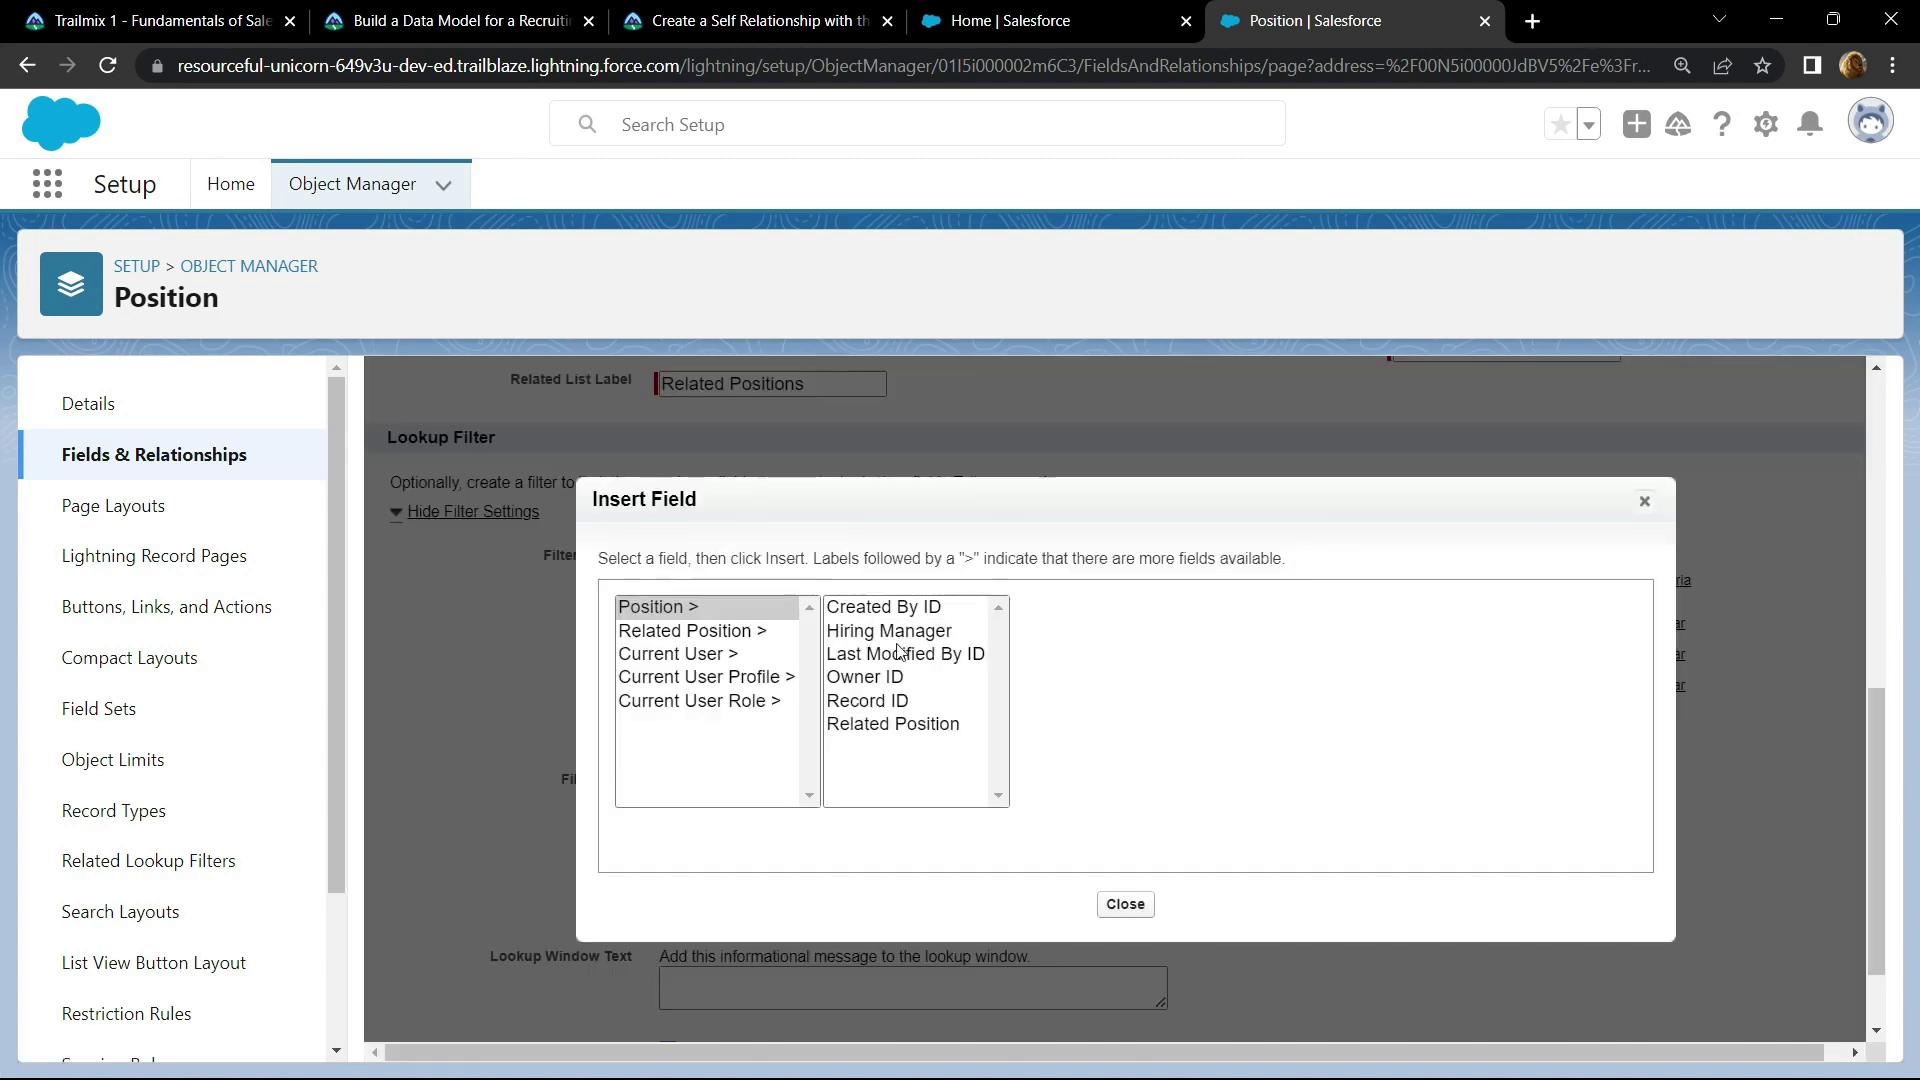
{"action": "left_click", "coordinate": [744, 631]}
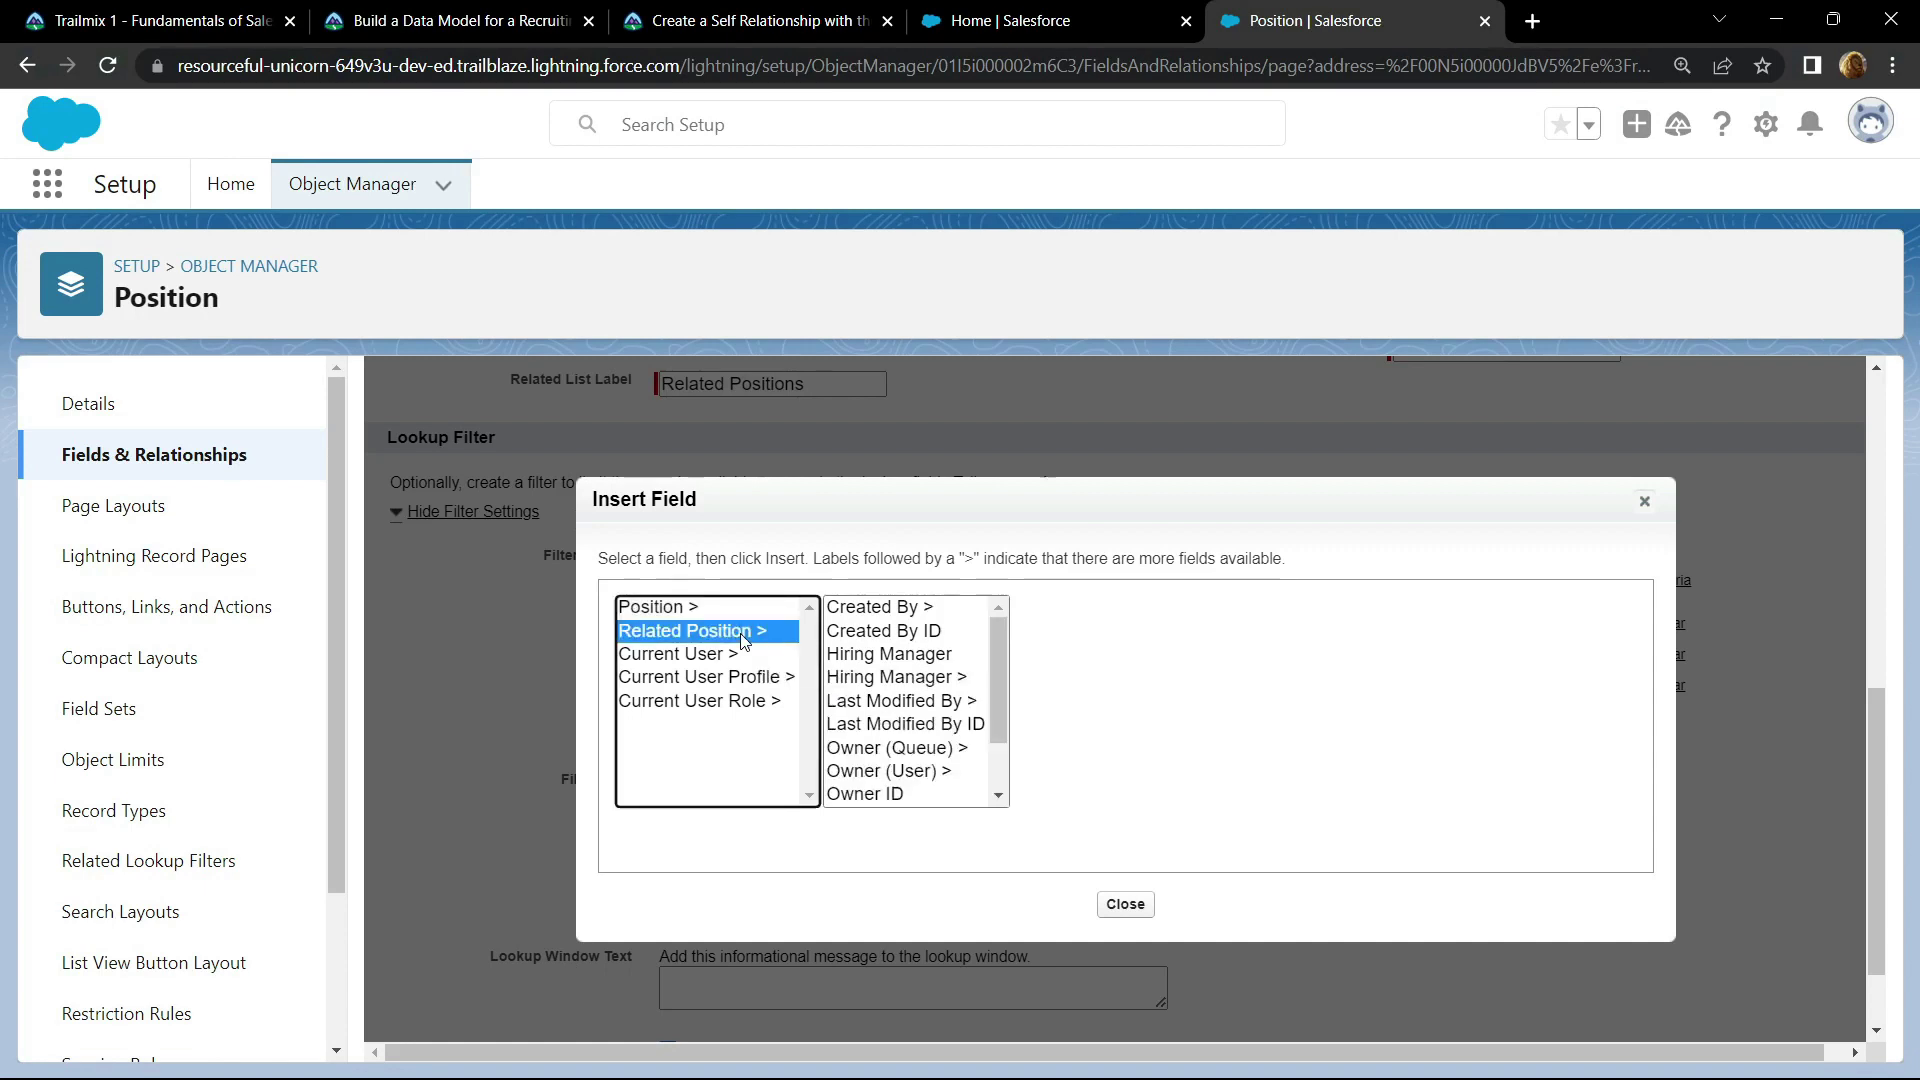
{"action": "scroll", "coordinate": [877, 680], "scroll_direction": "down", "scroll_amount": 2}
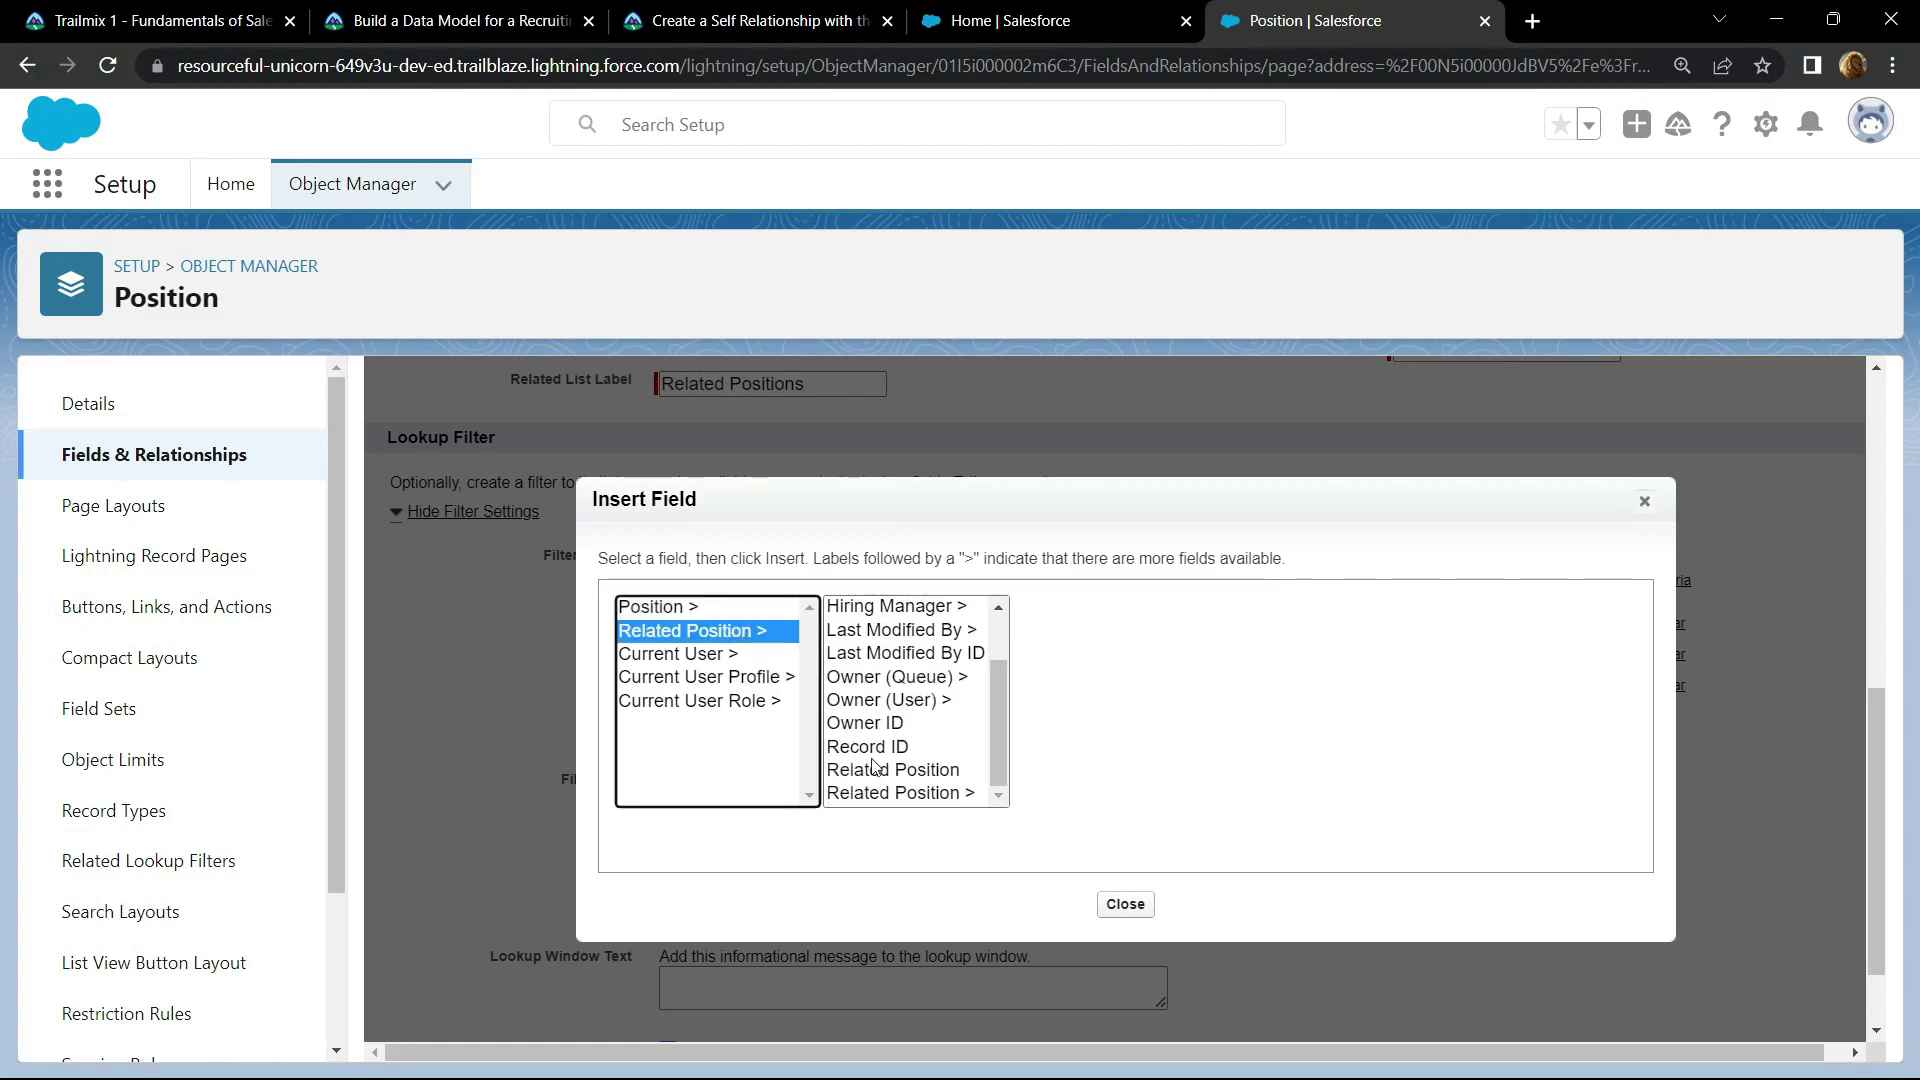
{"action": "left_click", "coordinate": [903, 750]}
{"action": "left_click", "coordinate": [1088, 750]}
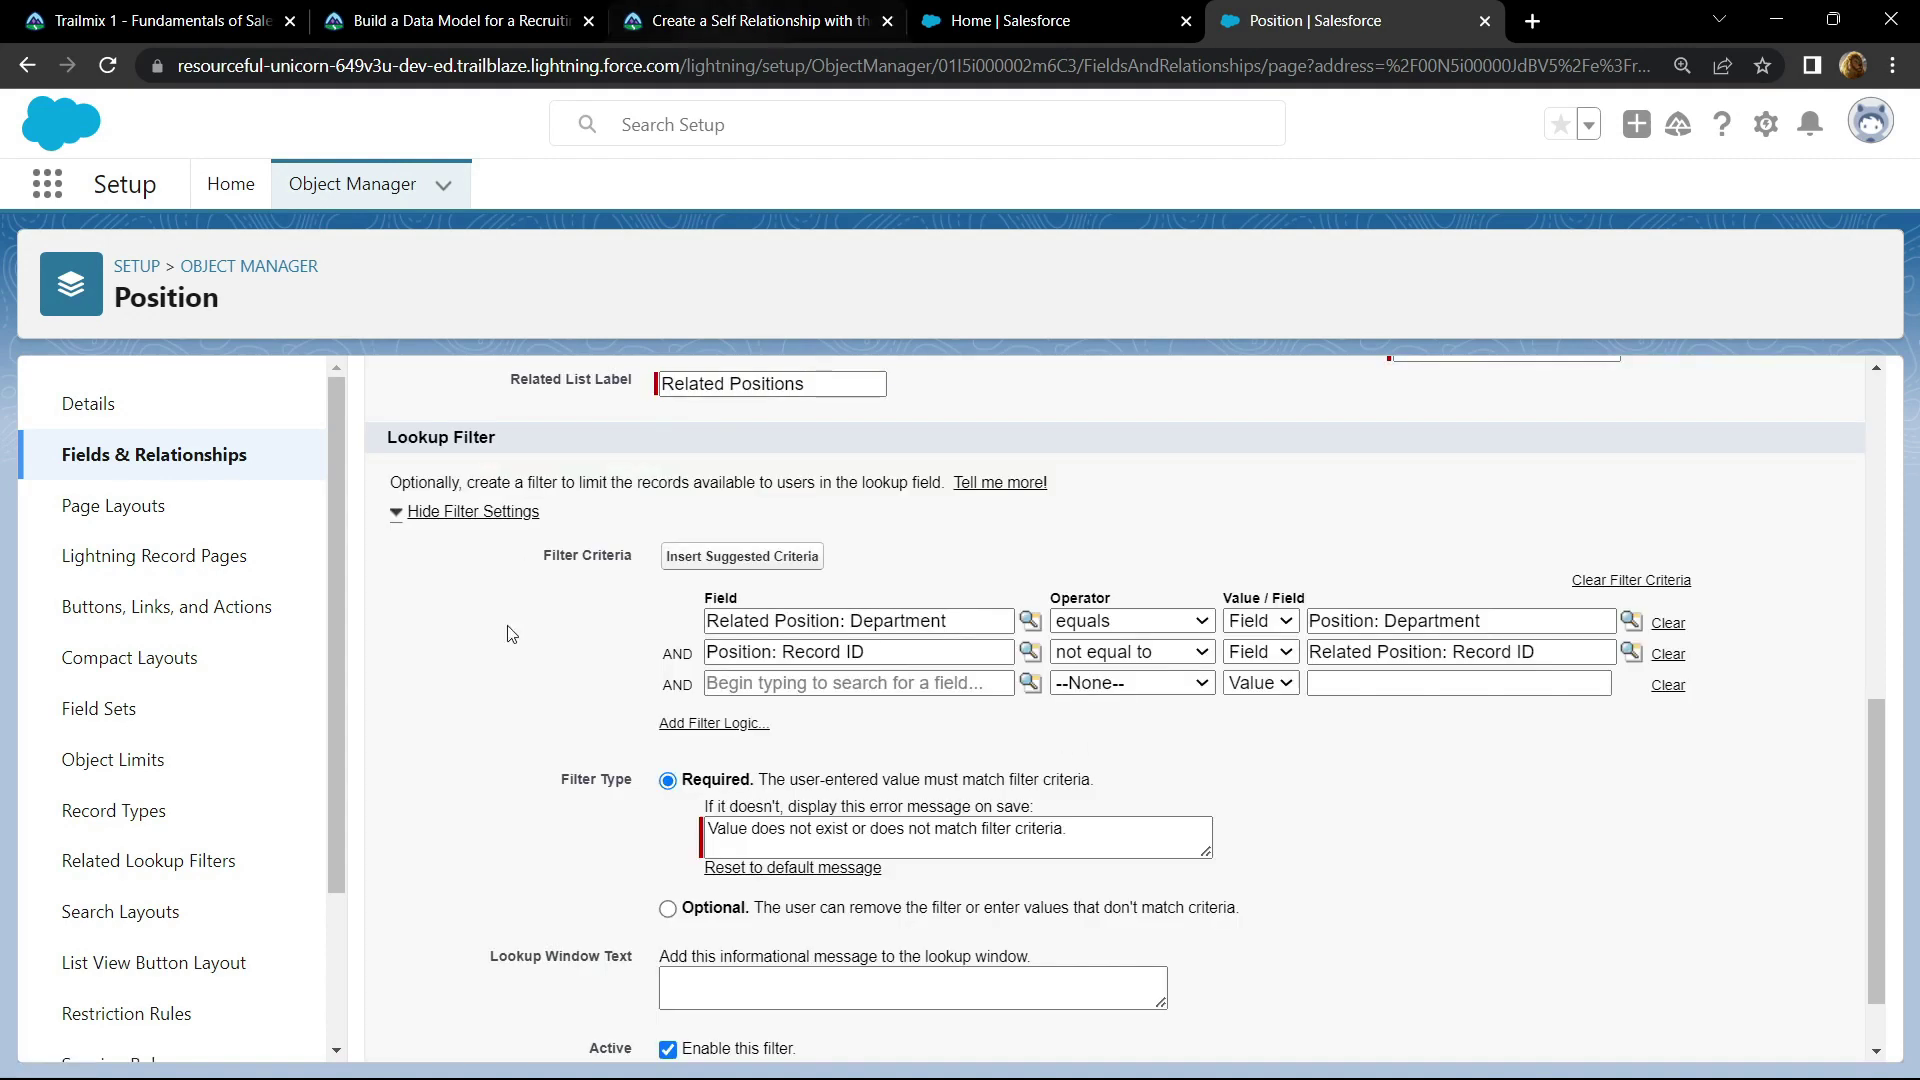
Replace the filter's error message with the text from the lesson and save the Related Position field.
{"action": "left_click", "coordinate": [750, 20]}
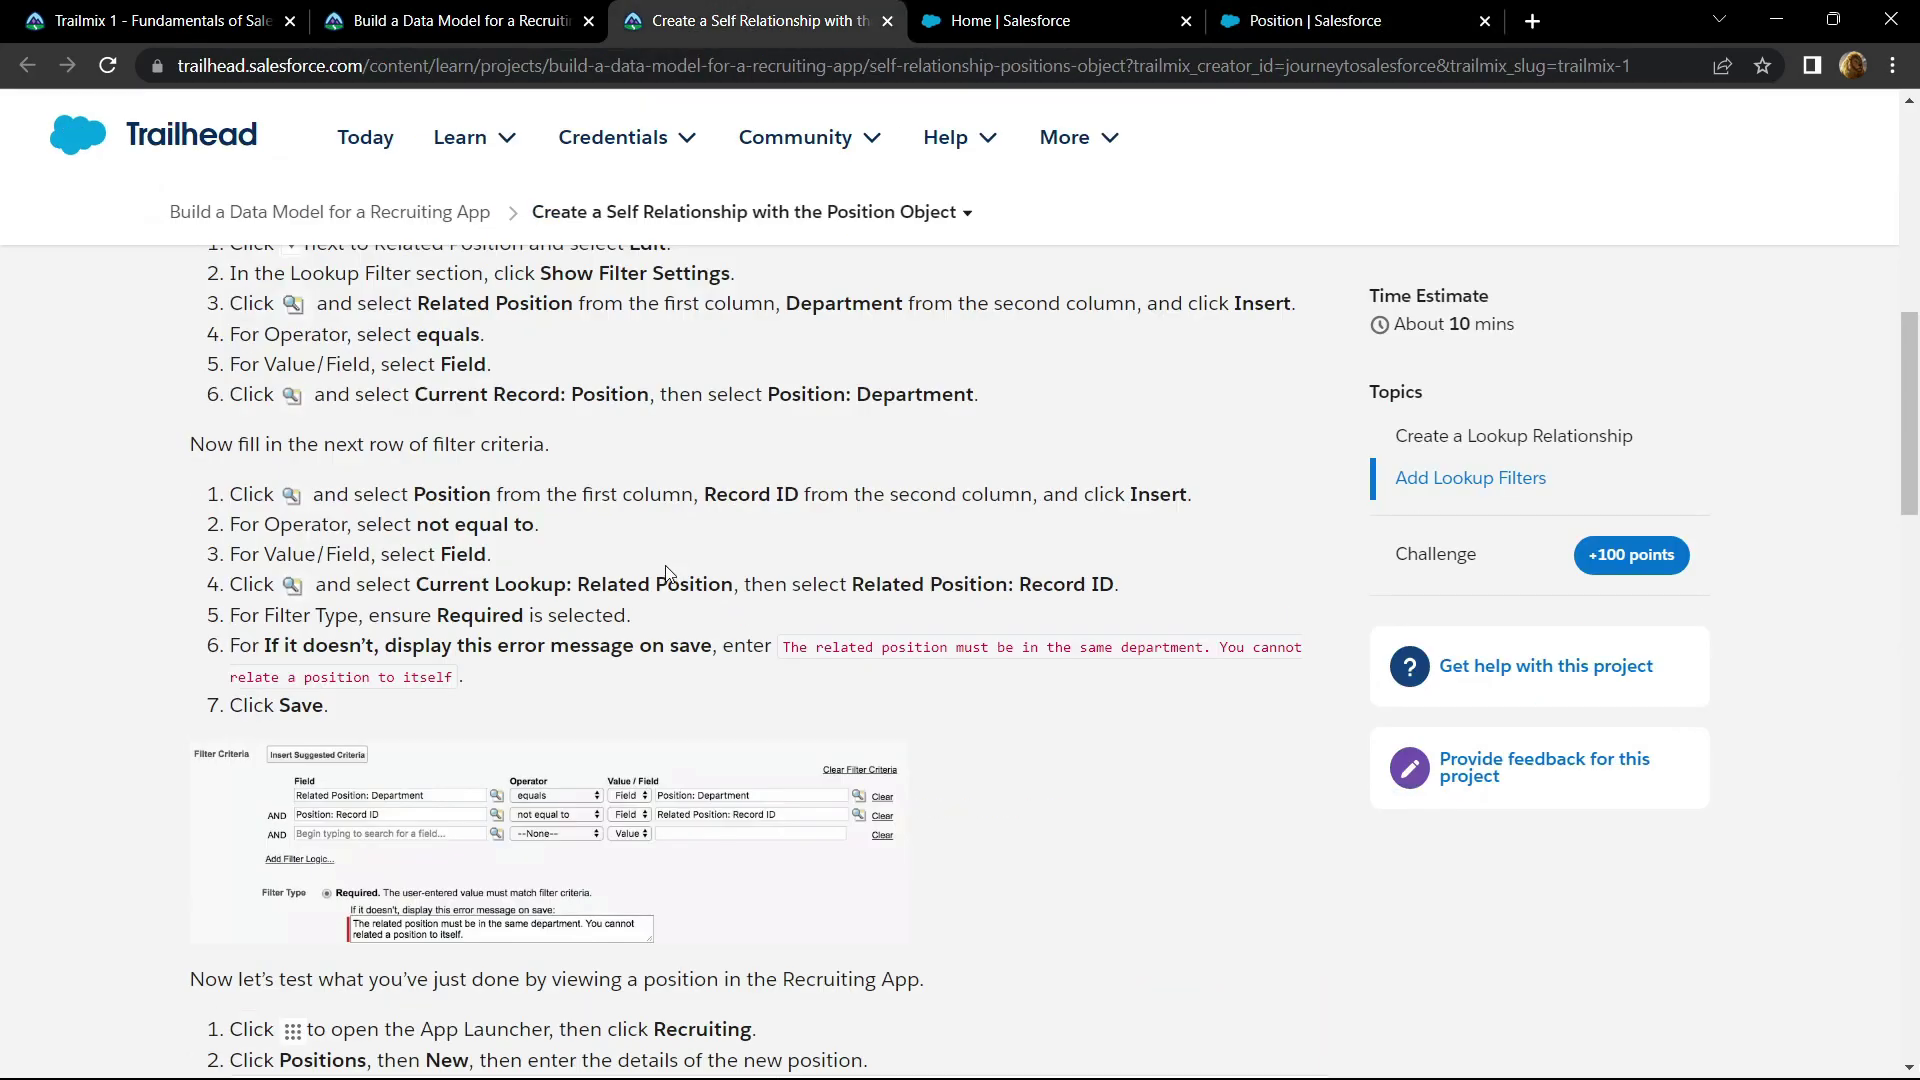
{"action": "left_click_drag", "start_coordinate": [785, 650], "coordinate": [451, 683]}
{"action": "key", "text": "ctrl+c"}
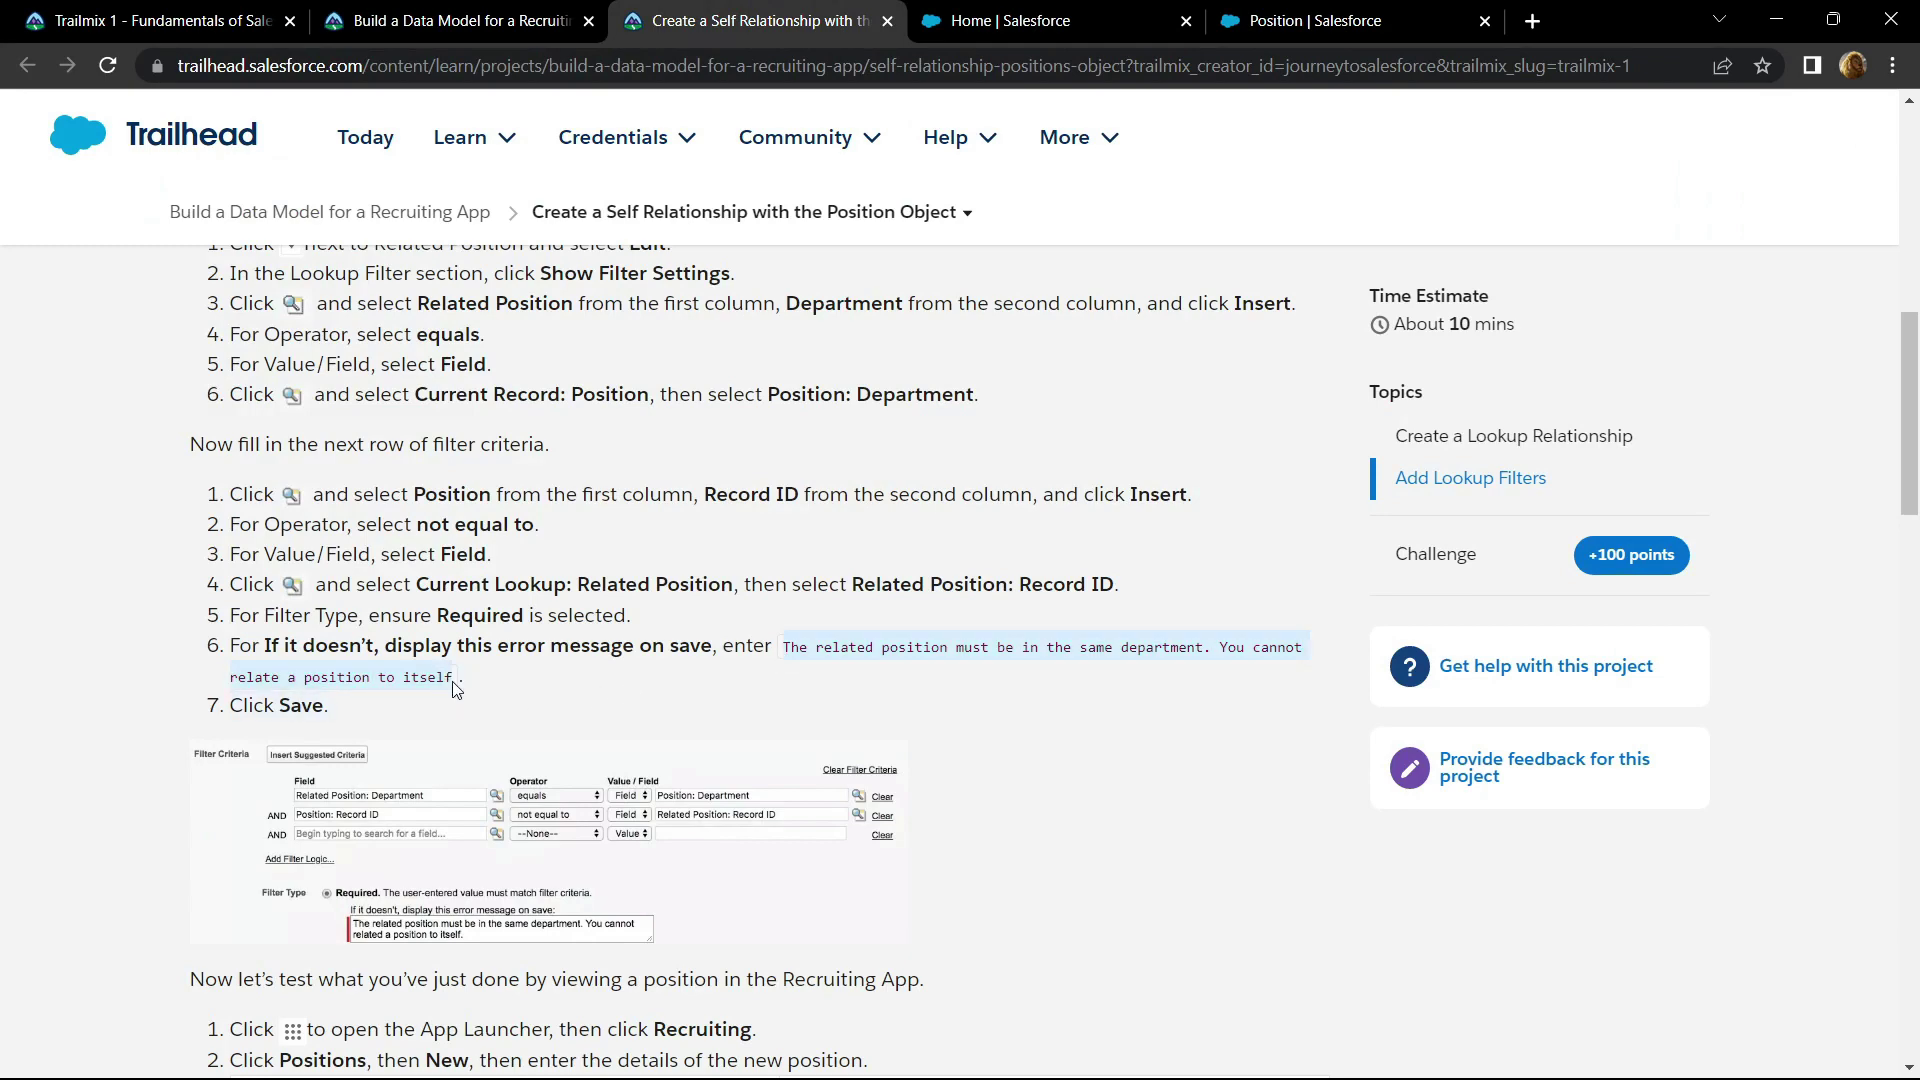
{"action": "left_click", "coordinate": [1315, 20]}
{"action": "left_click", "coordinate": [1099, 831]}
{"action": "key", "text": "ctrl+a"}
{"action": "key", "text": "ctrl+v"}
{"action": "scroll", "coordinate": [438, 826], "scroll_direction": "up", "scroll_amount": 7}
{"action": "left_click", "coordinate": [995, 474]}
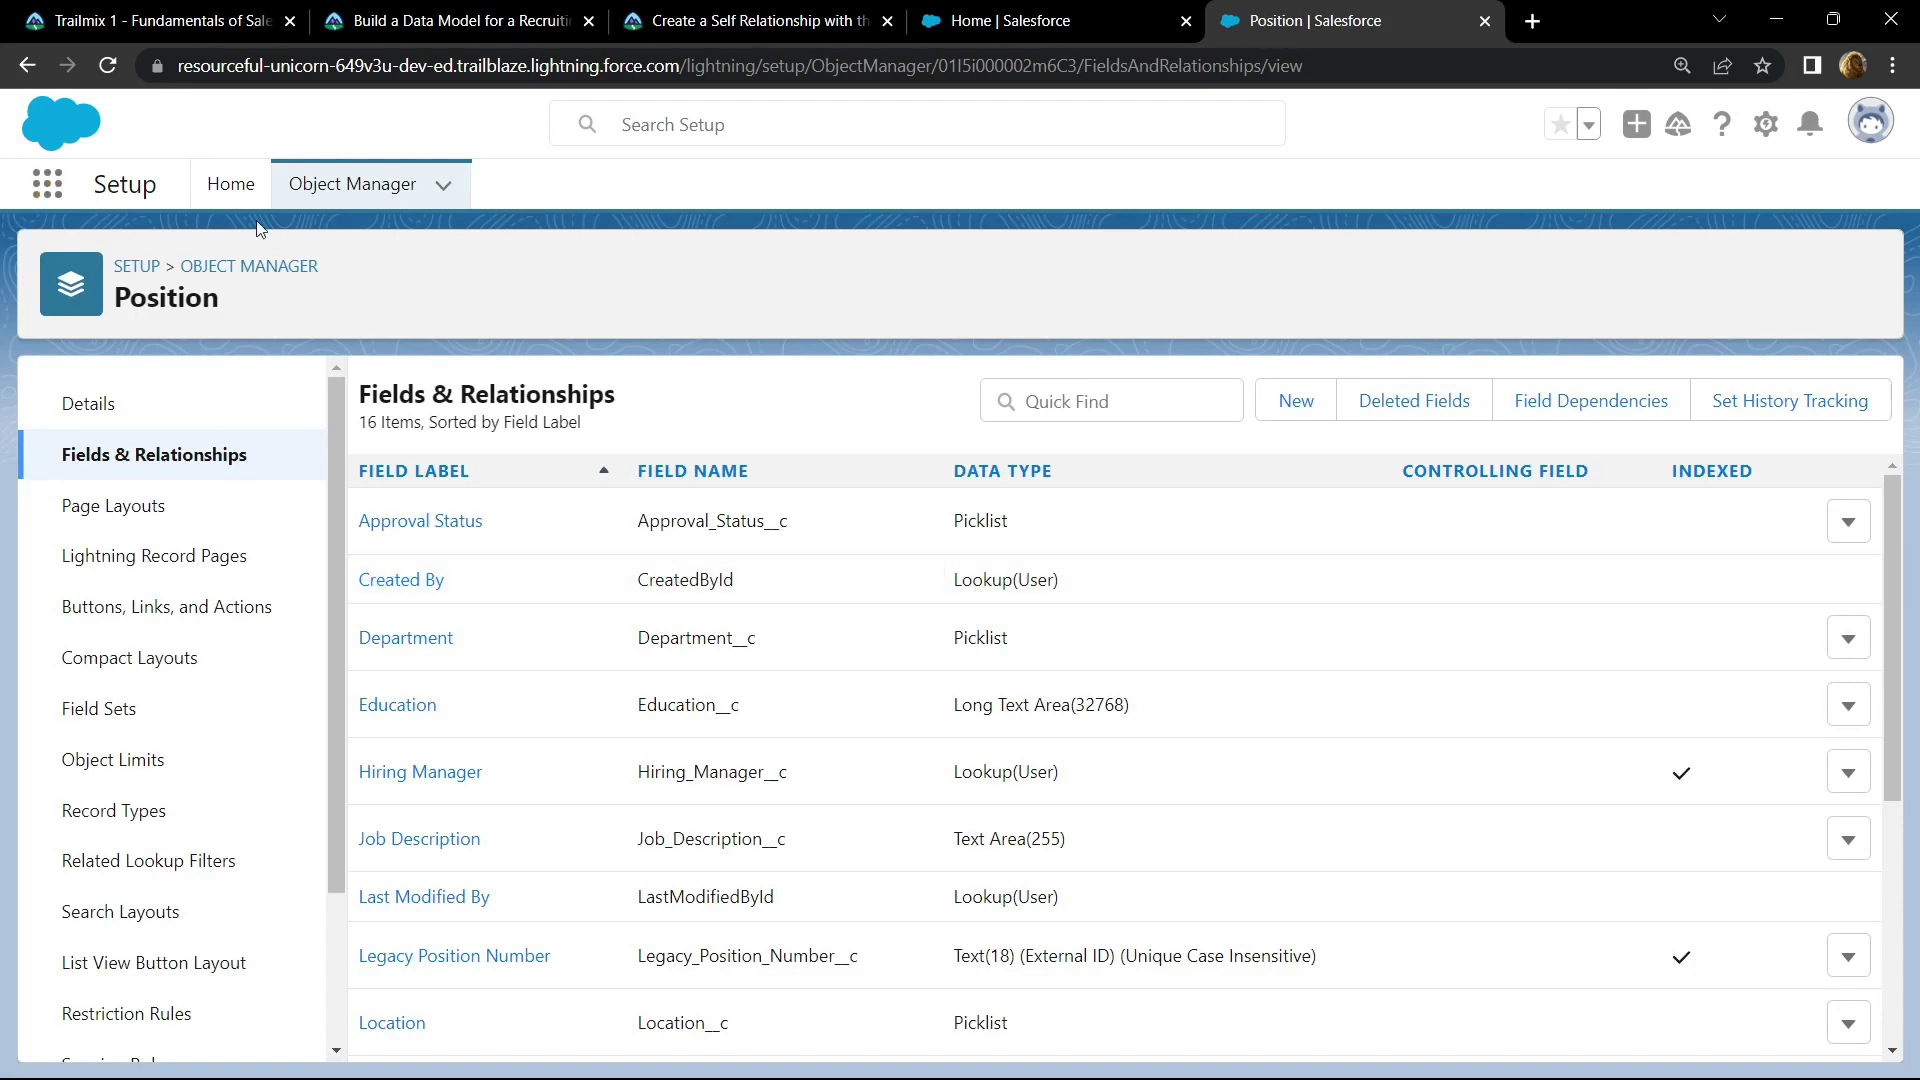
Find the Recruiting app by searching 'recru' and start a new record from the Positions tab.
{"action": "left_click", "coordinate": [47, 183]}
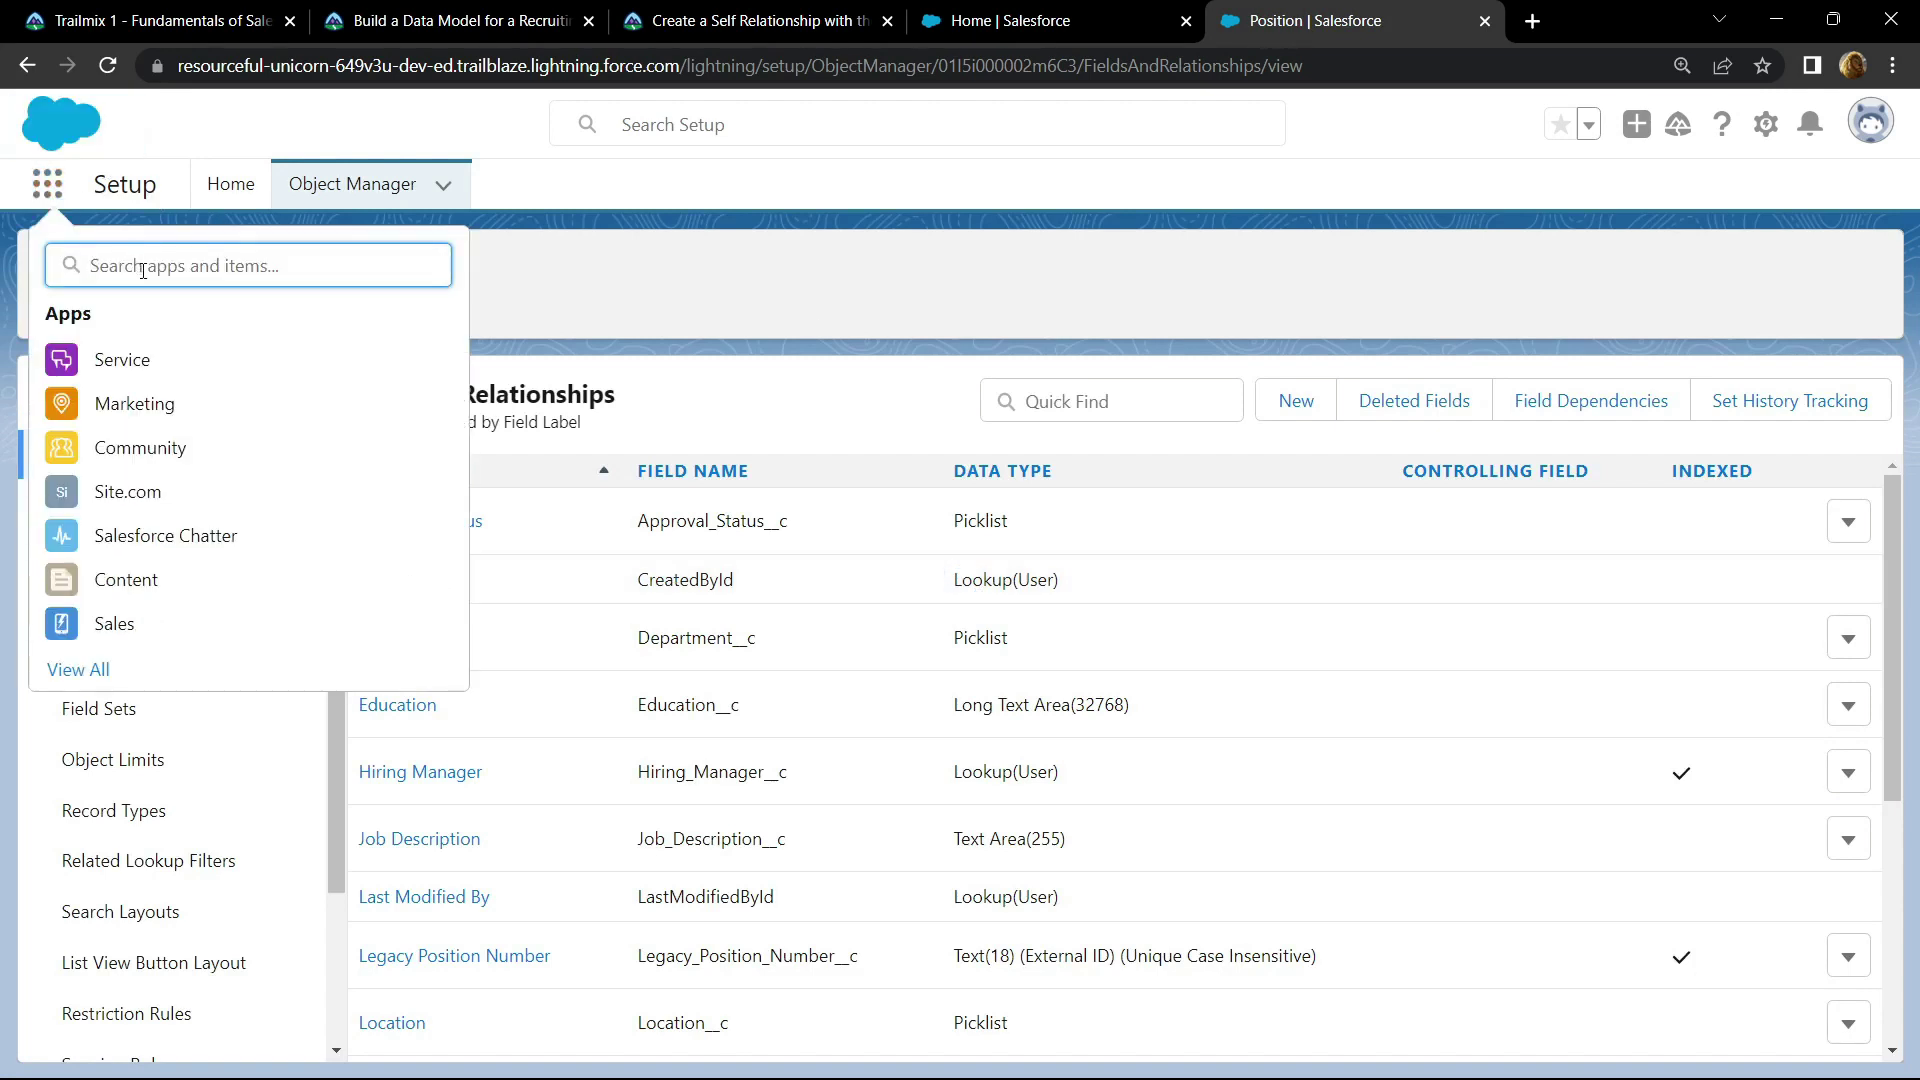
{"action": "type", "text": "recru"}
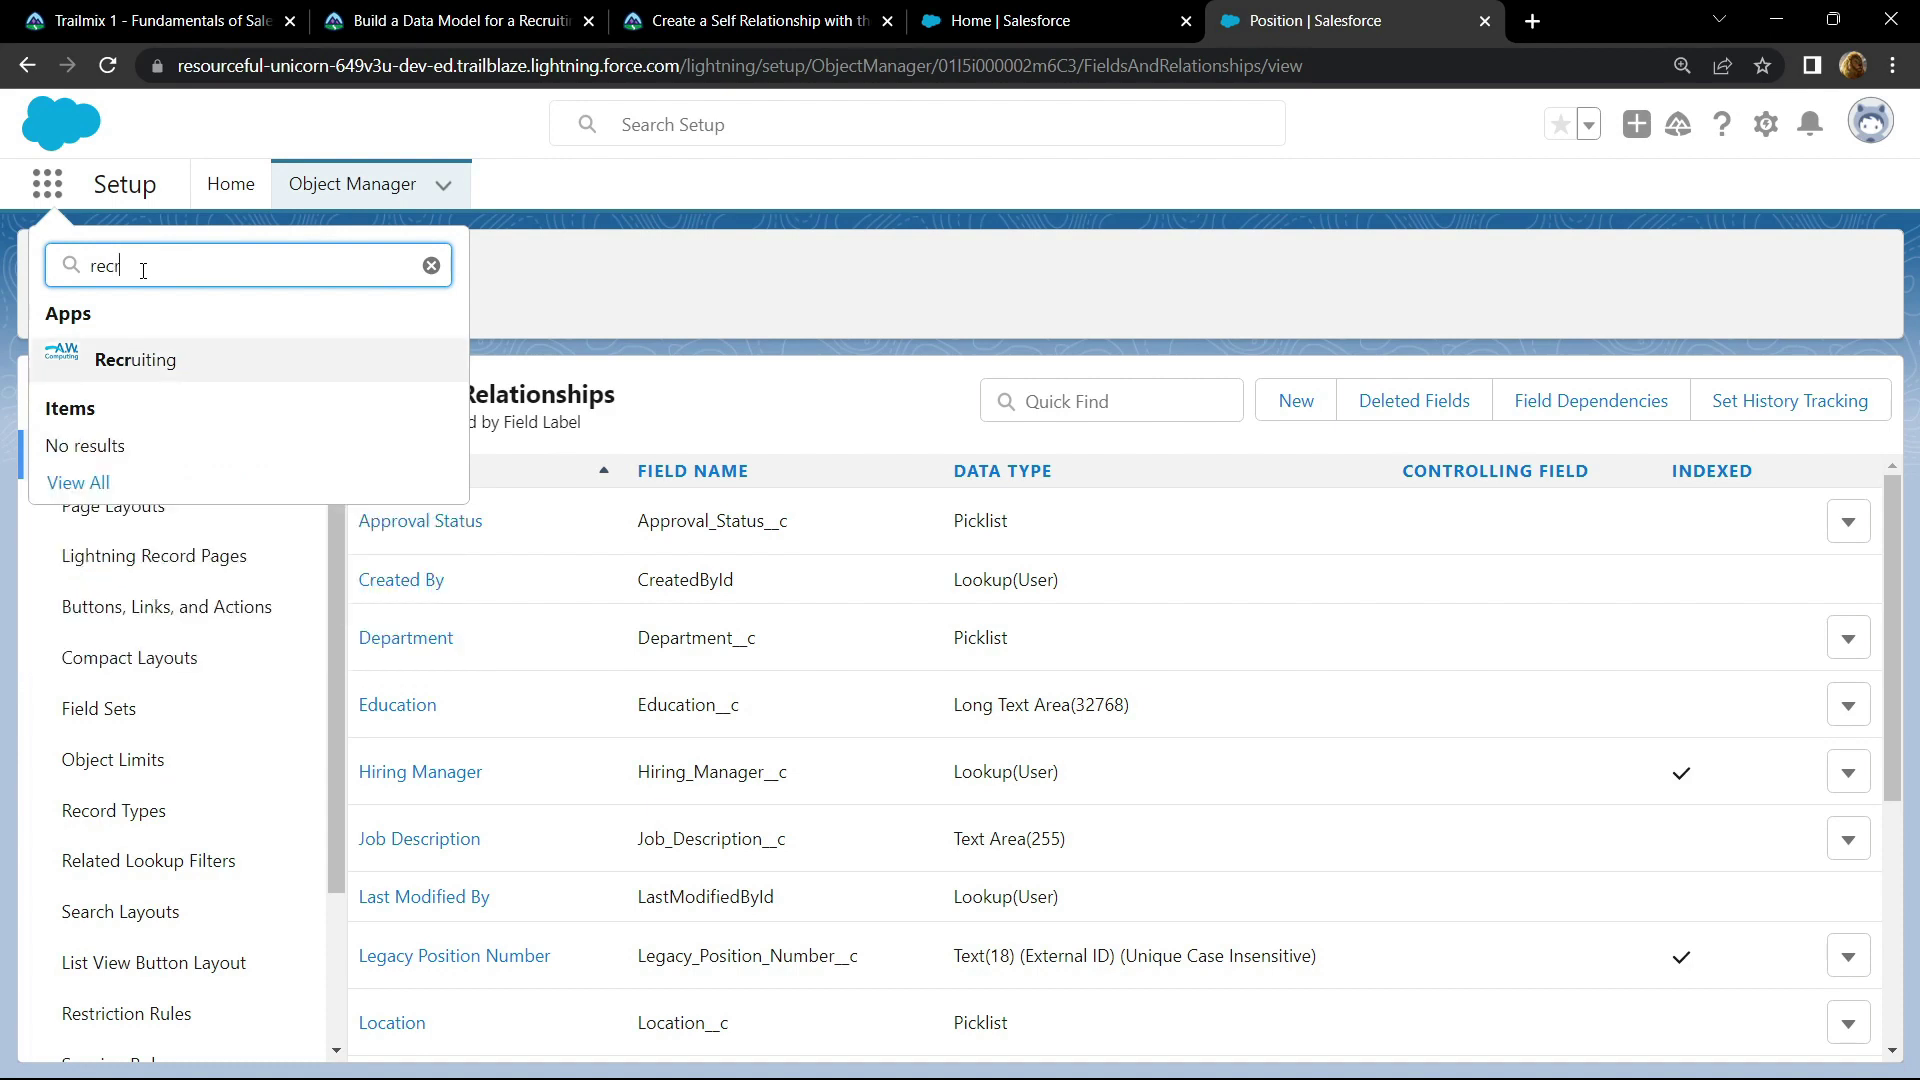
{"action": "left_click", "coordinate": [137, 366]}
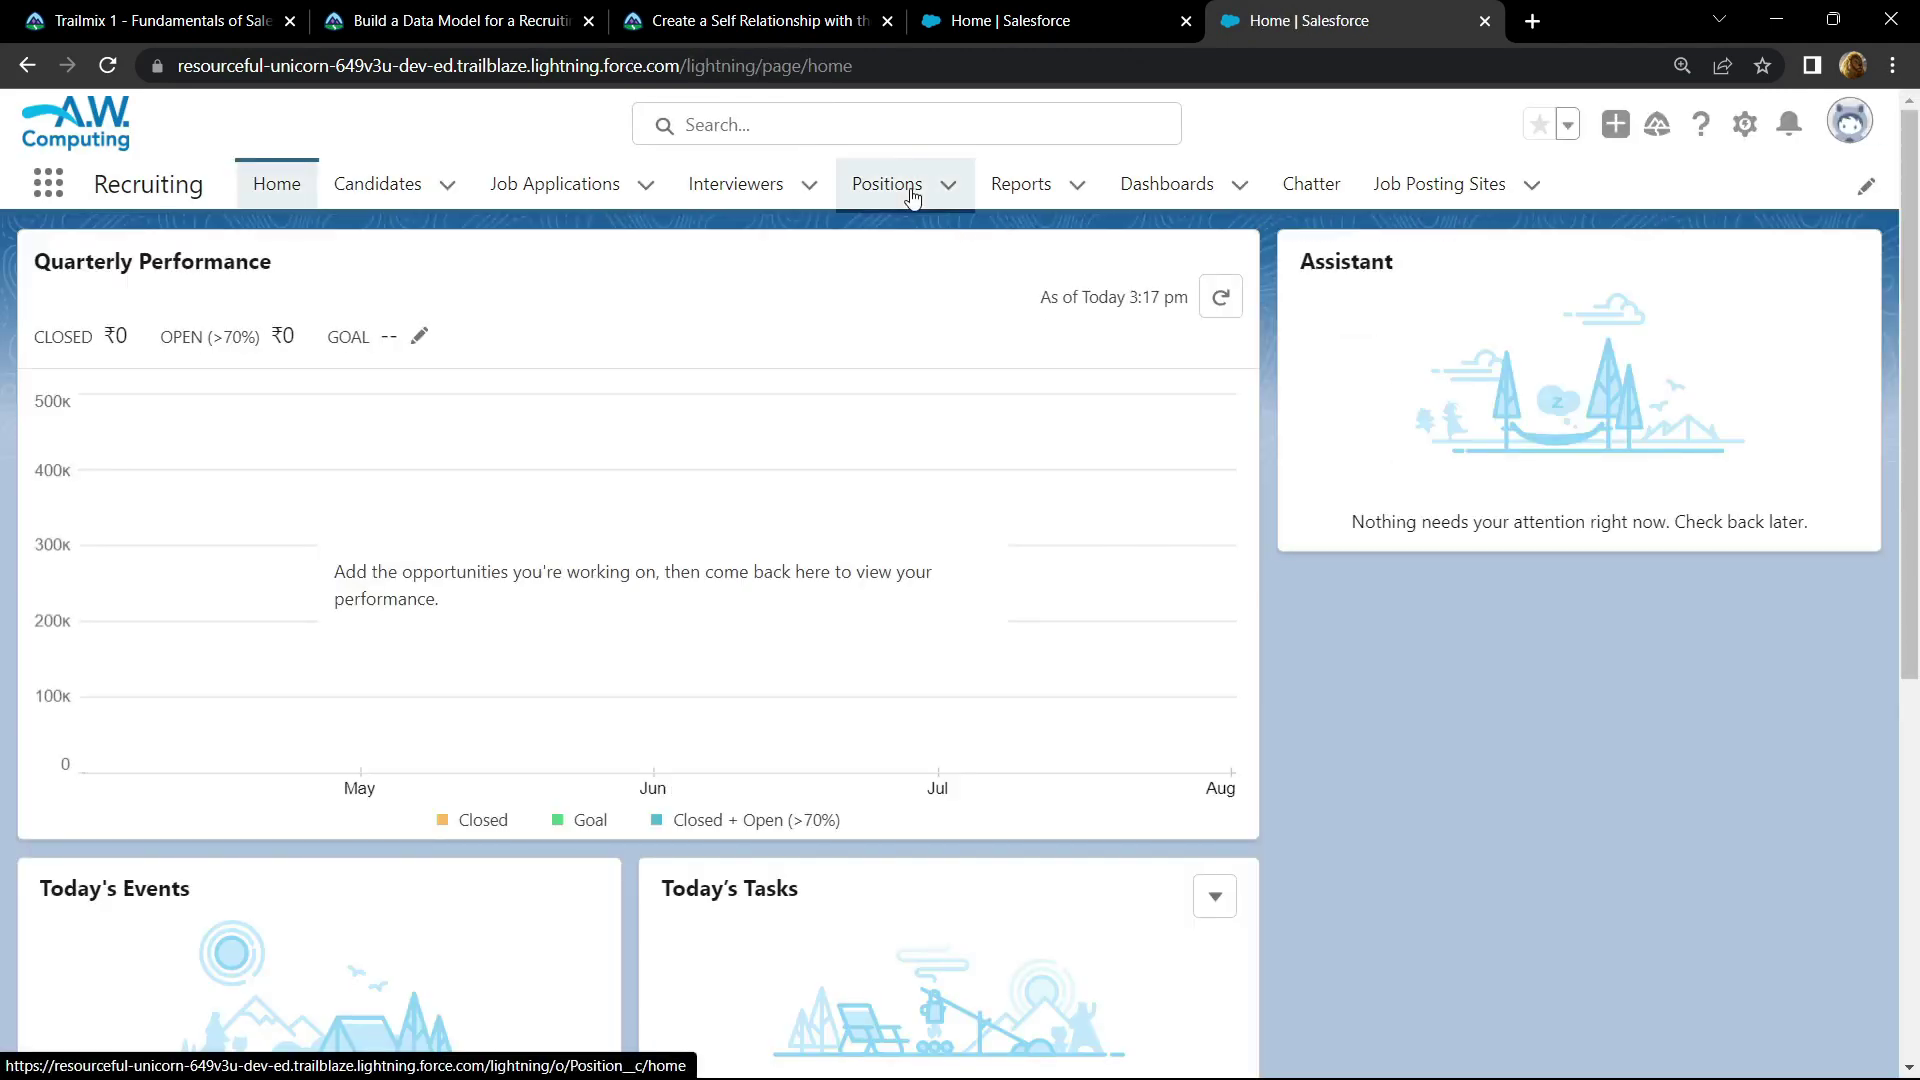
{"action": "left_click", "coordinate": [910, 192]}
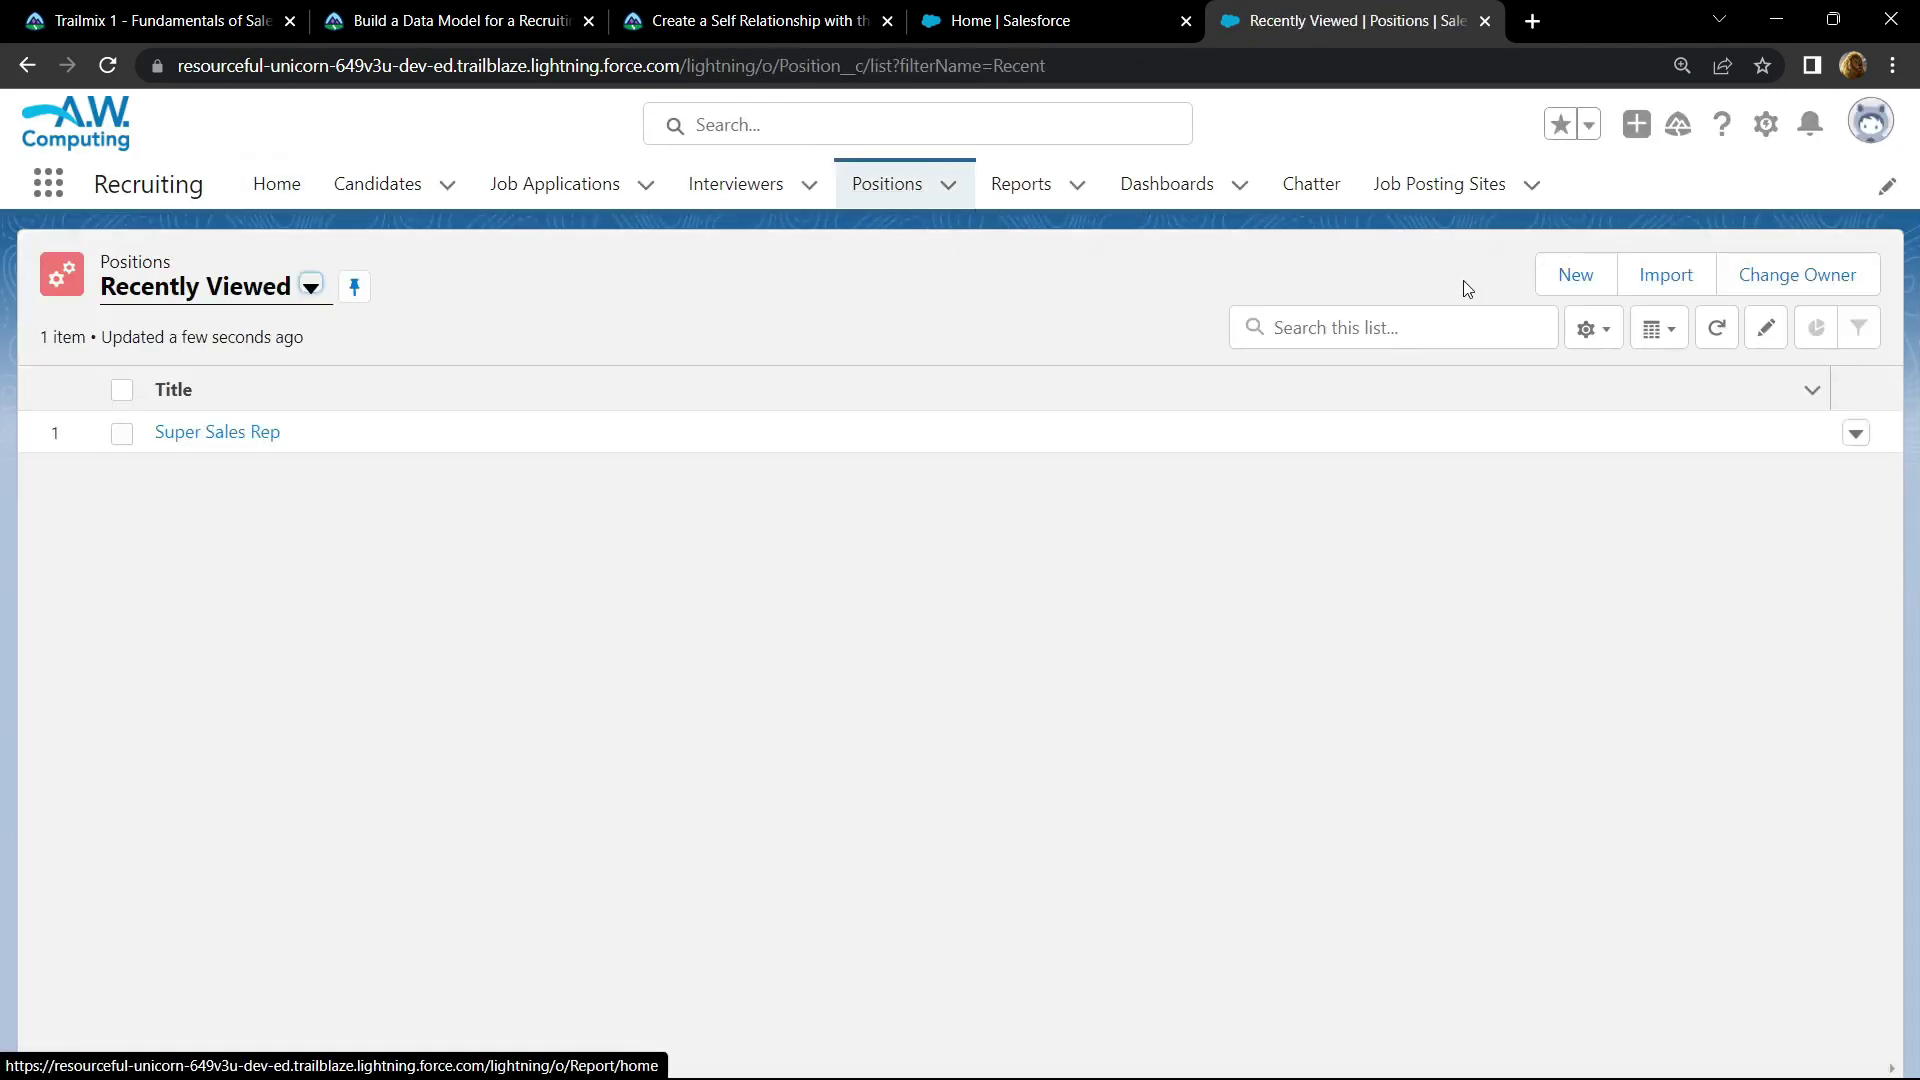
{"action": "left_click", "coordinate": [1561, 284]}
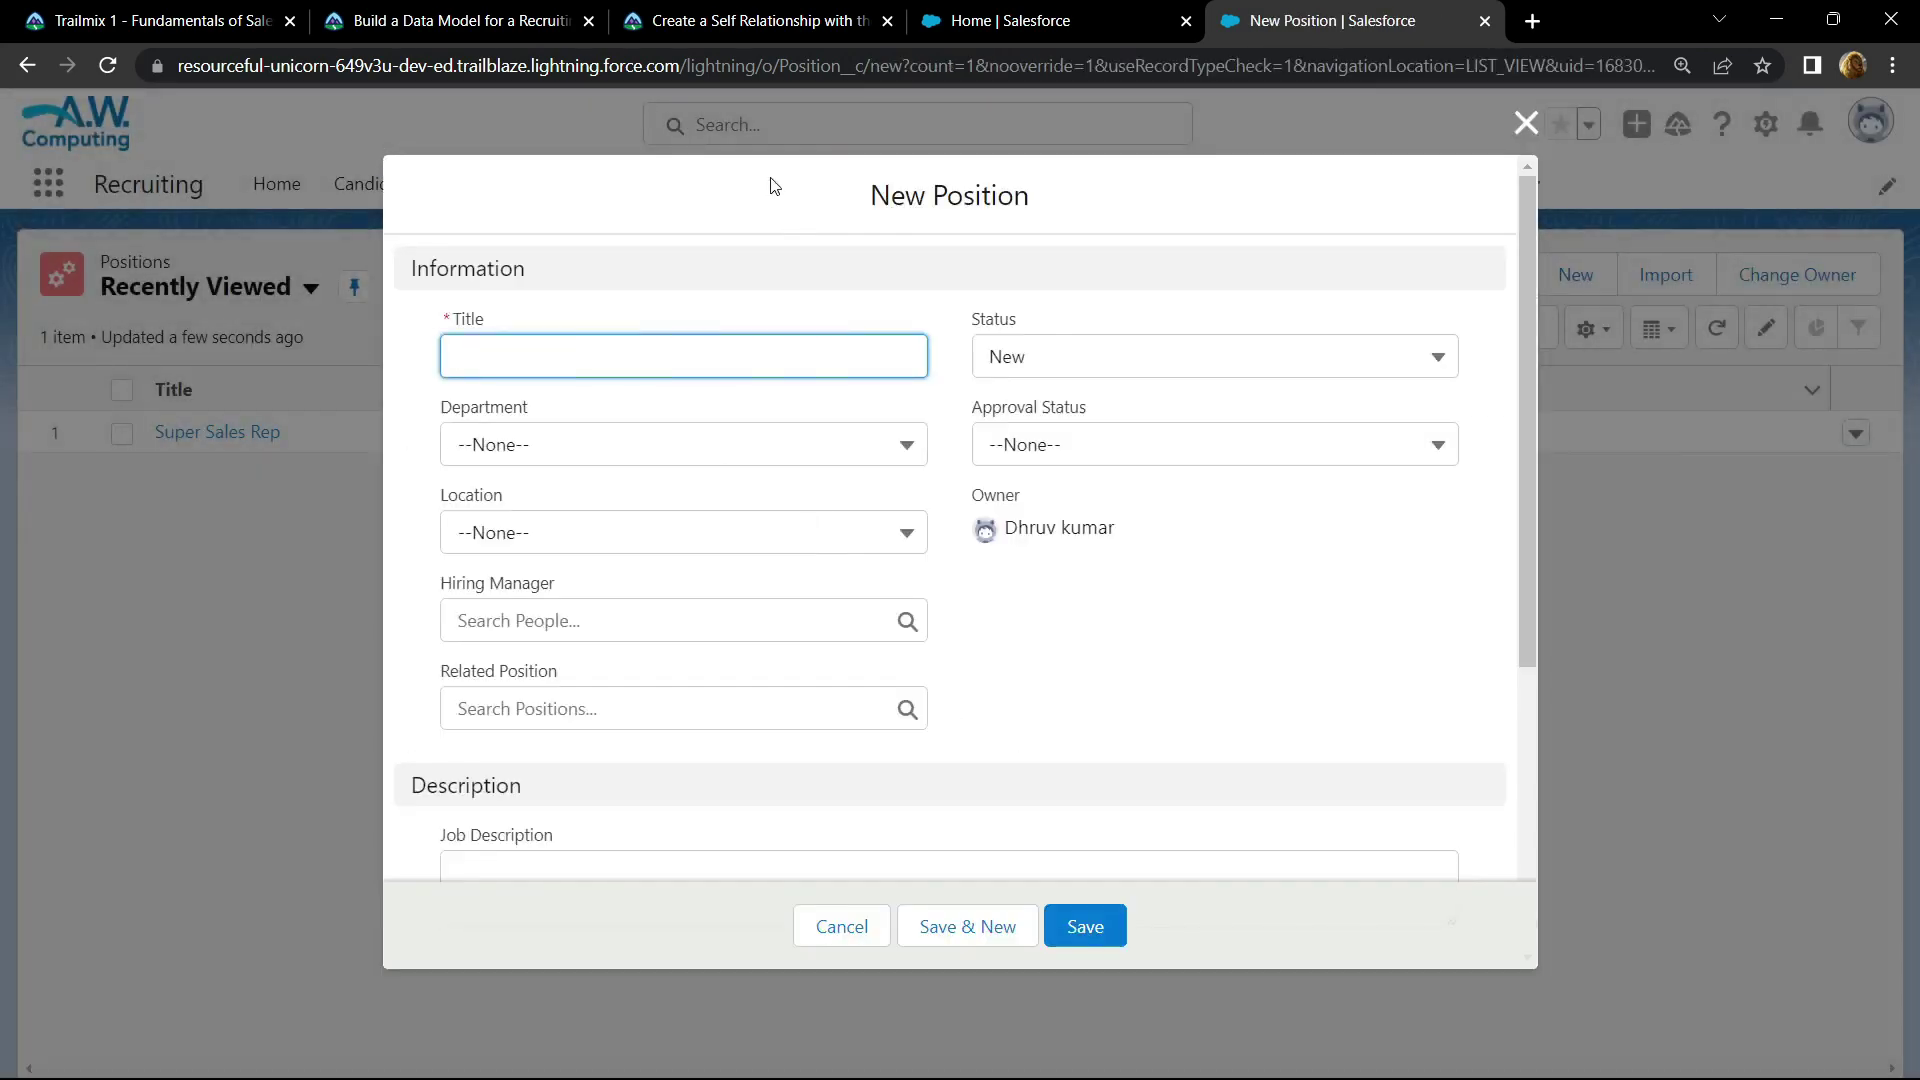
Copy the title 'Awesome Sales Rep' from the lesson into the Title field.
{"action": "left_click", "coordinate": [745, 10]}
{"action": "scroll", "coordinate": [307, 612], "scroll_direction": "down", "scroll_amount": 6}
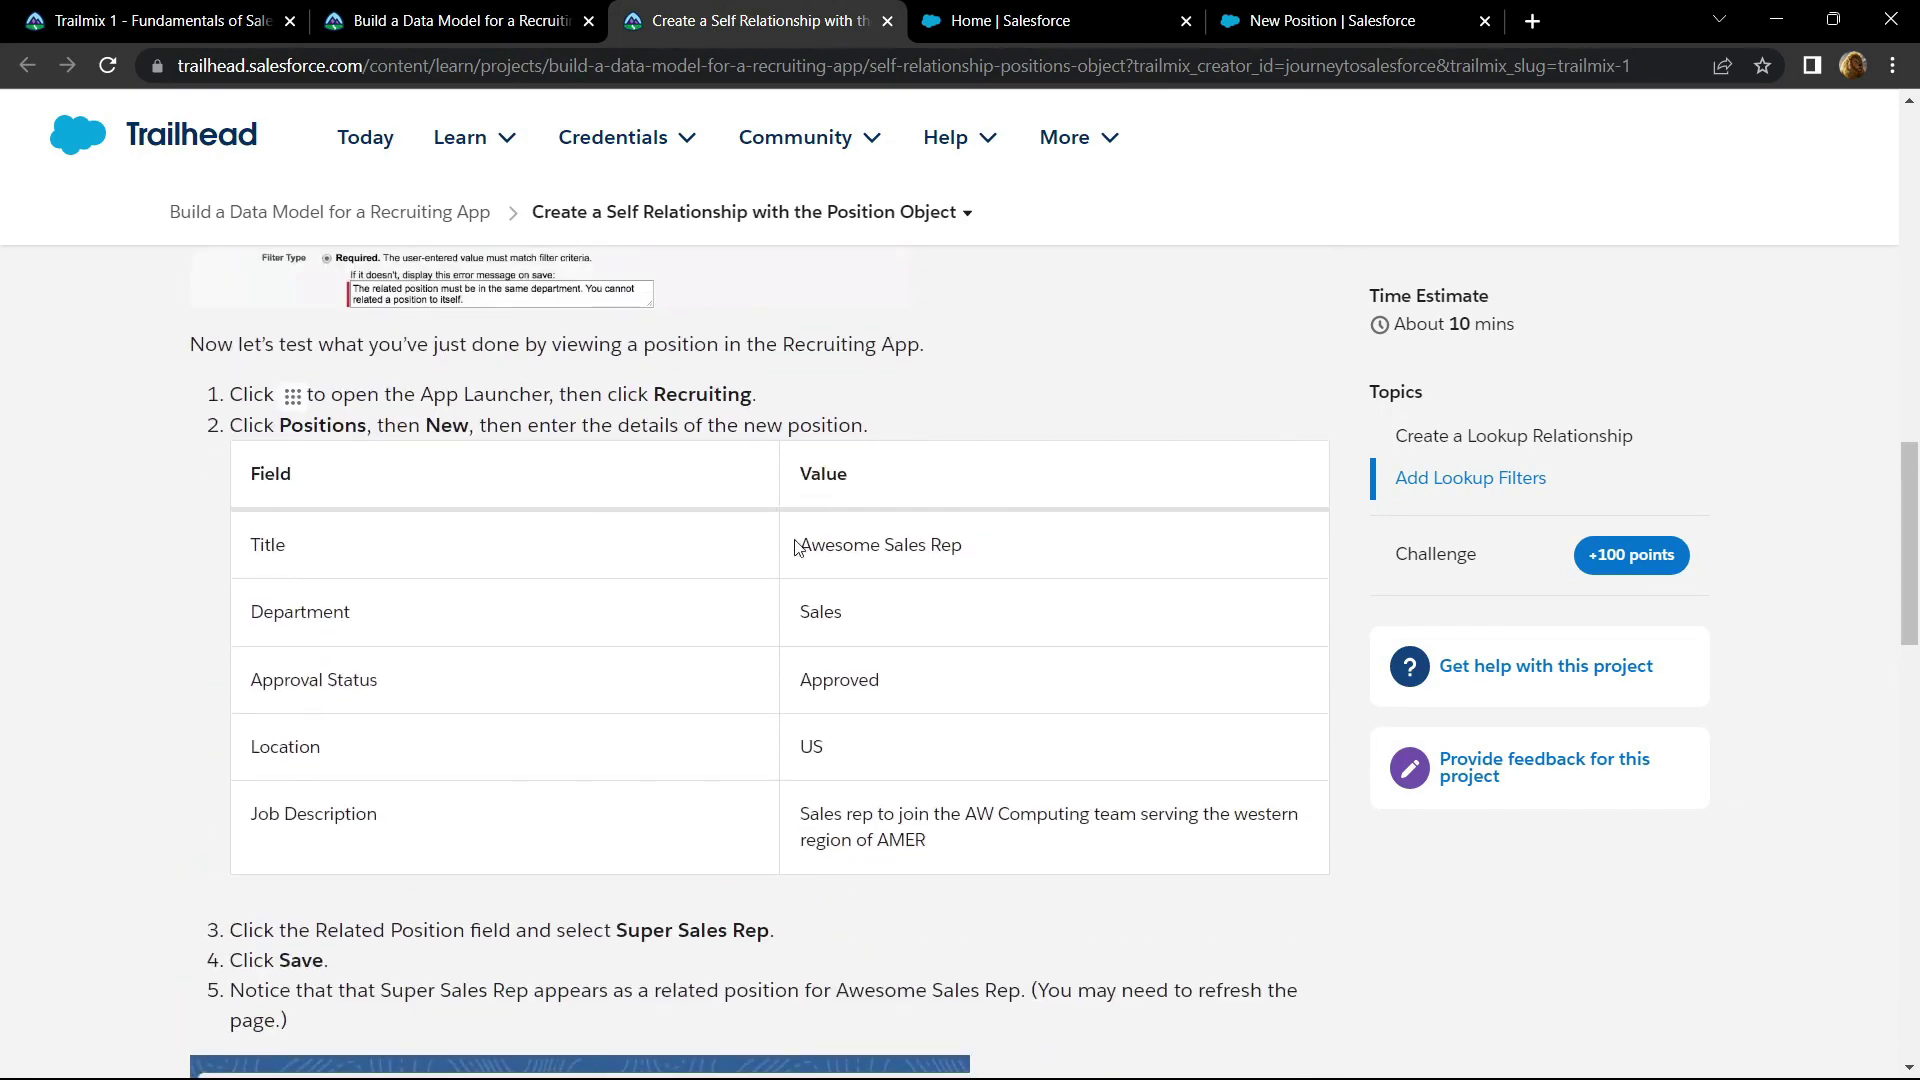
{"action": "left_click_drag", "start_coordinate": [795, 546], "coordinate": [975, 559]}
{"action": "key", "text": "ctrl+c"}
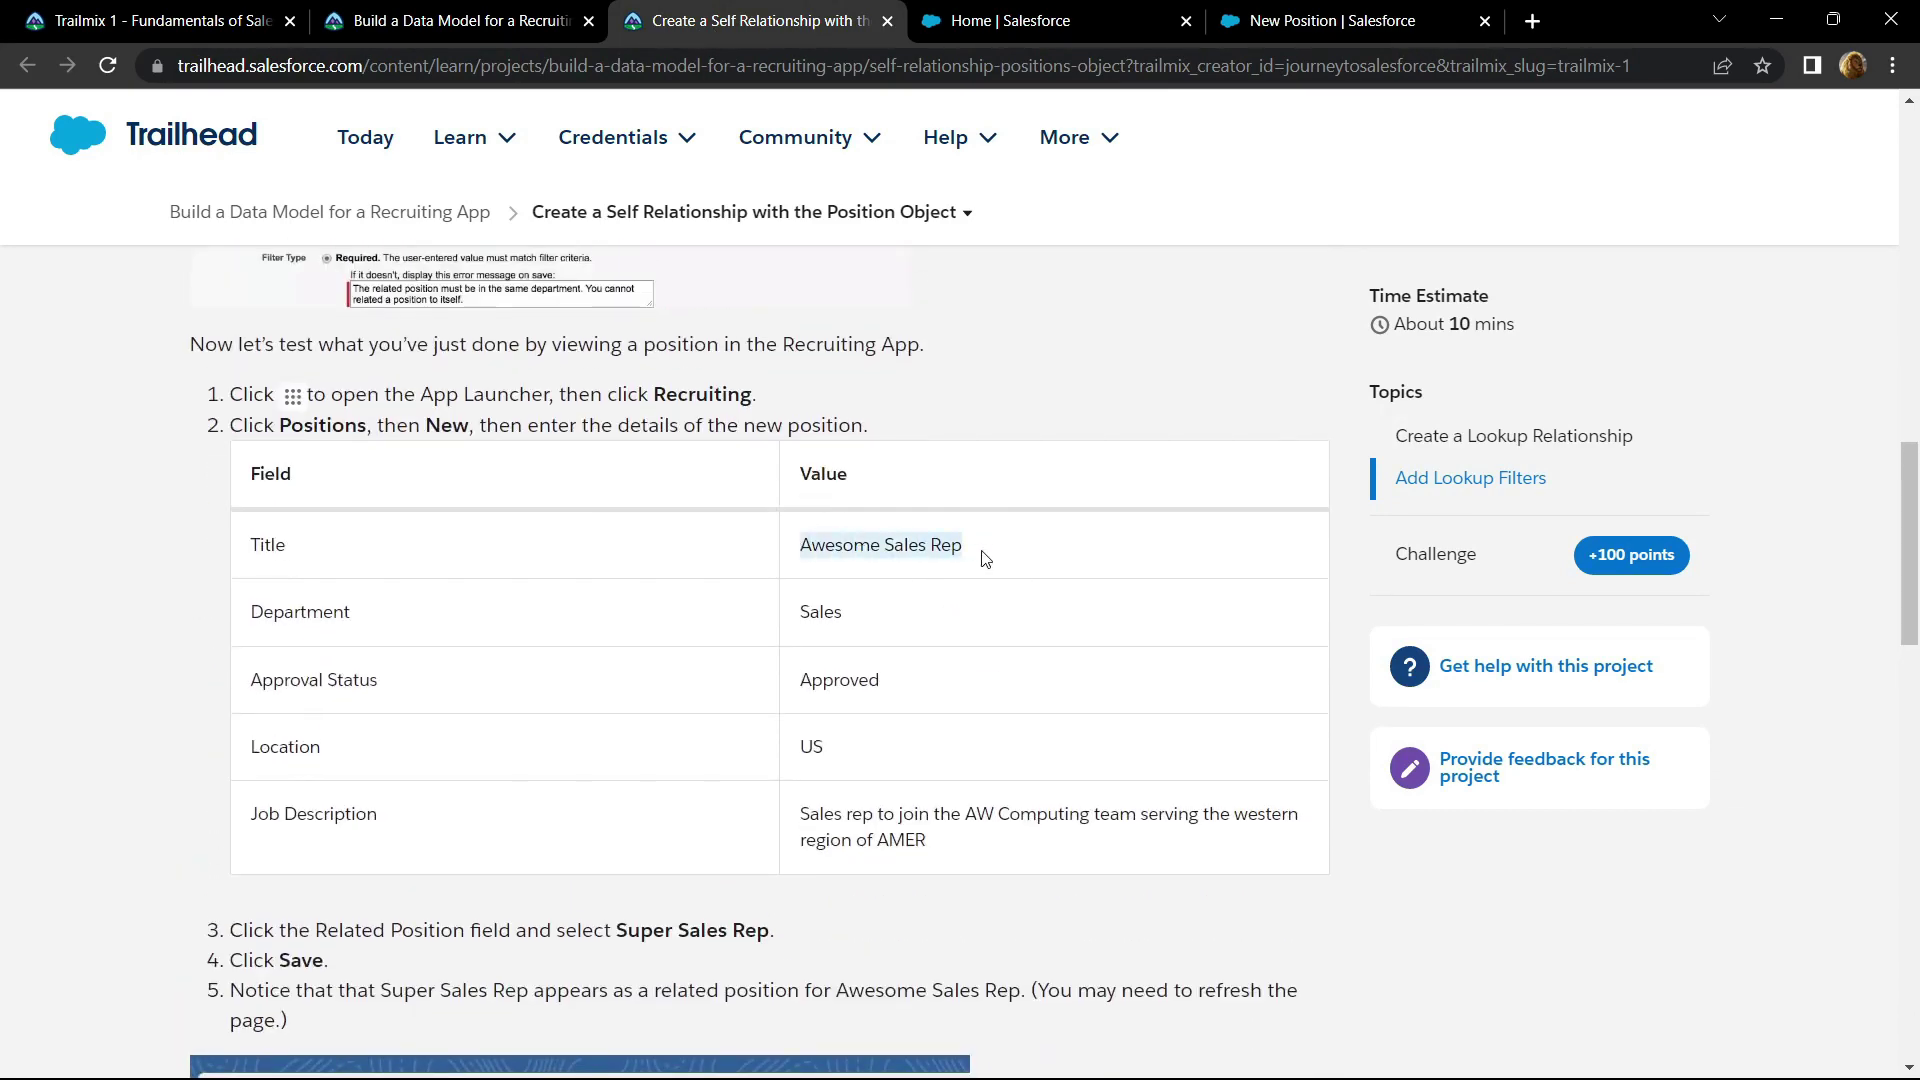
{"action": "left_click", "coordinate": [1340, 20]}
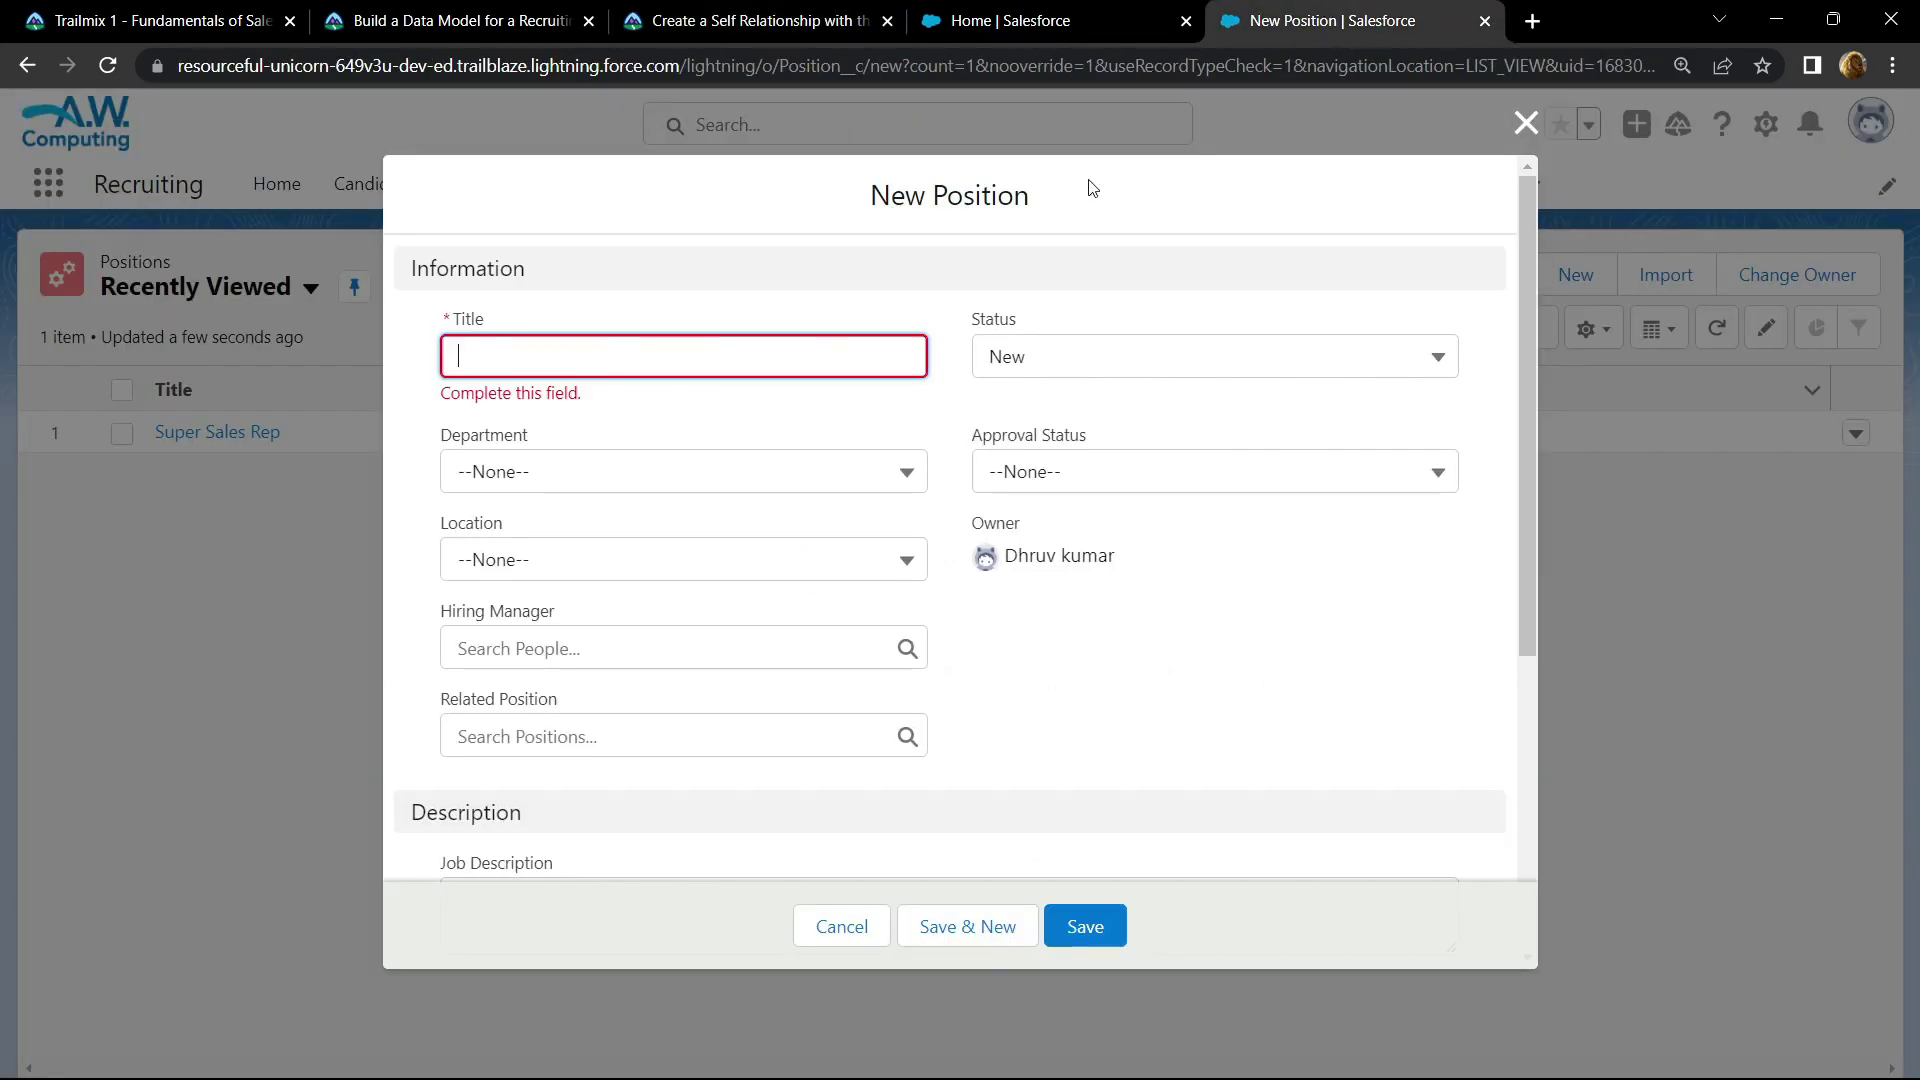
{"action": "key", "text": "ctrl+v"}
{"action": "left_click", "coordinate": [416, 451]}
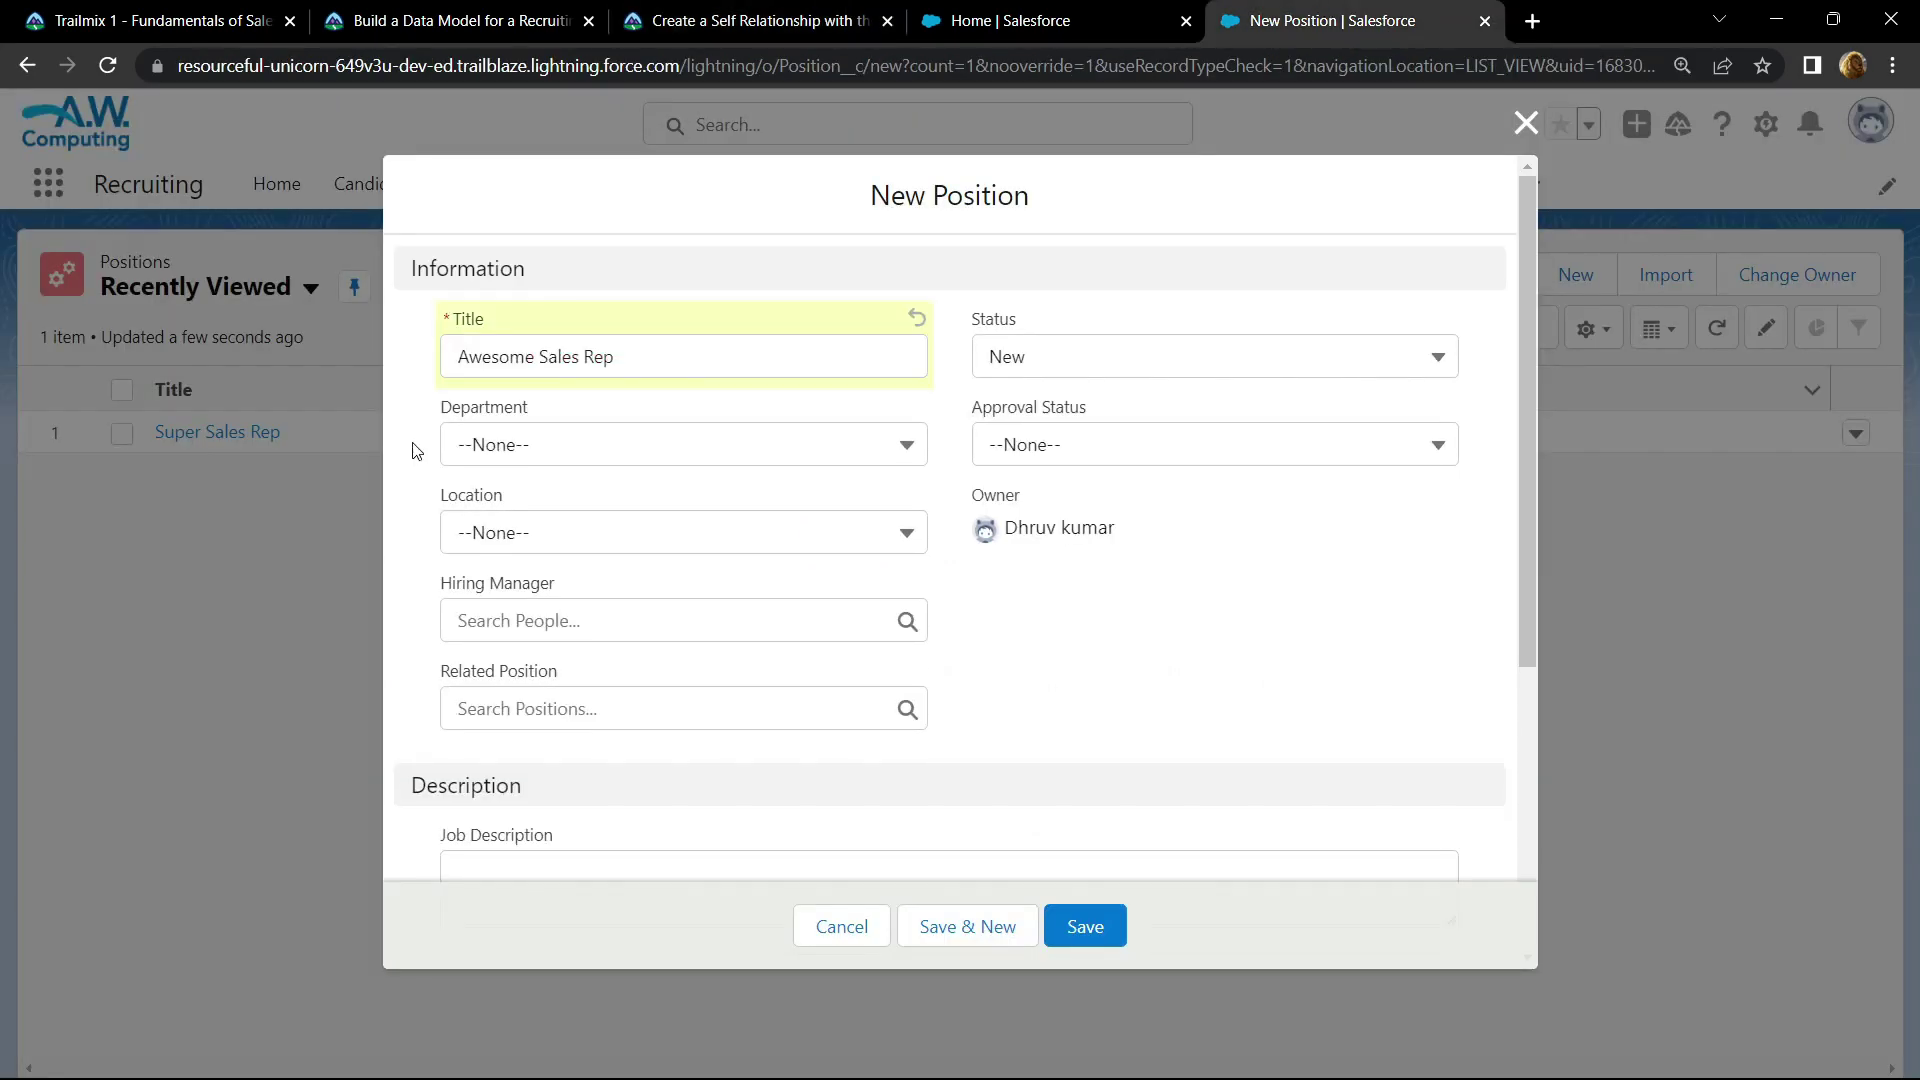
Set Department to Sales, Approval Status to Approved, and Location to US.
{"action": "left_click", "coordinate": [505, 452]}
{"action": "left_click", "coordinate": [515, 743]}
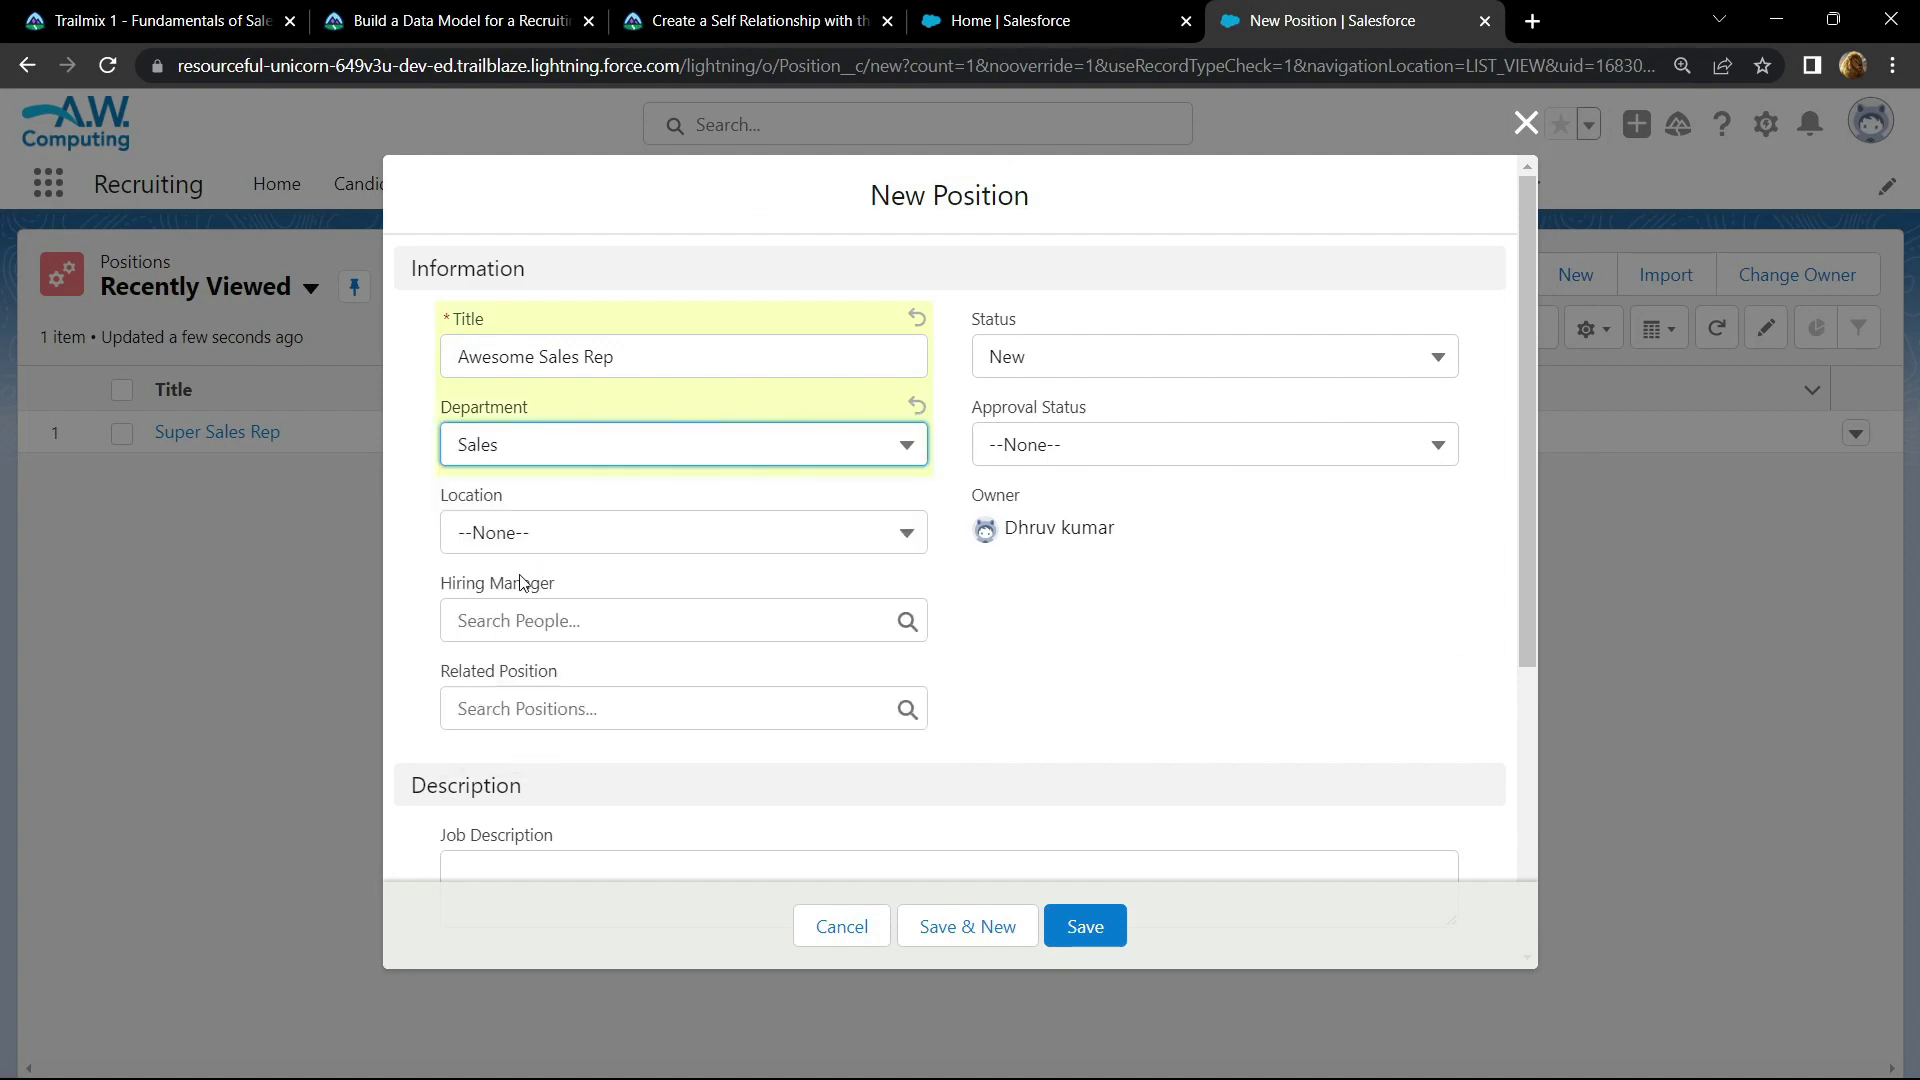
{"action": "left_click", "coordinate": [1063, 451]}
{"action": "left_click", "coordinate": [1066, 604]}
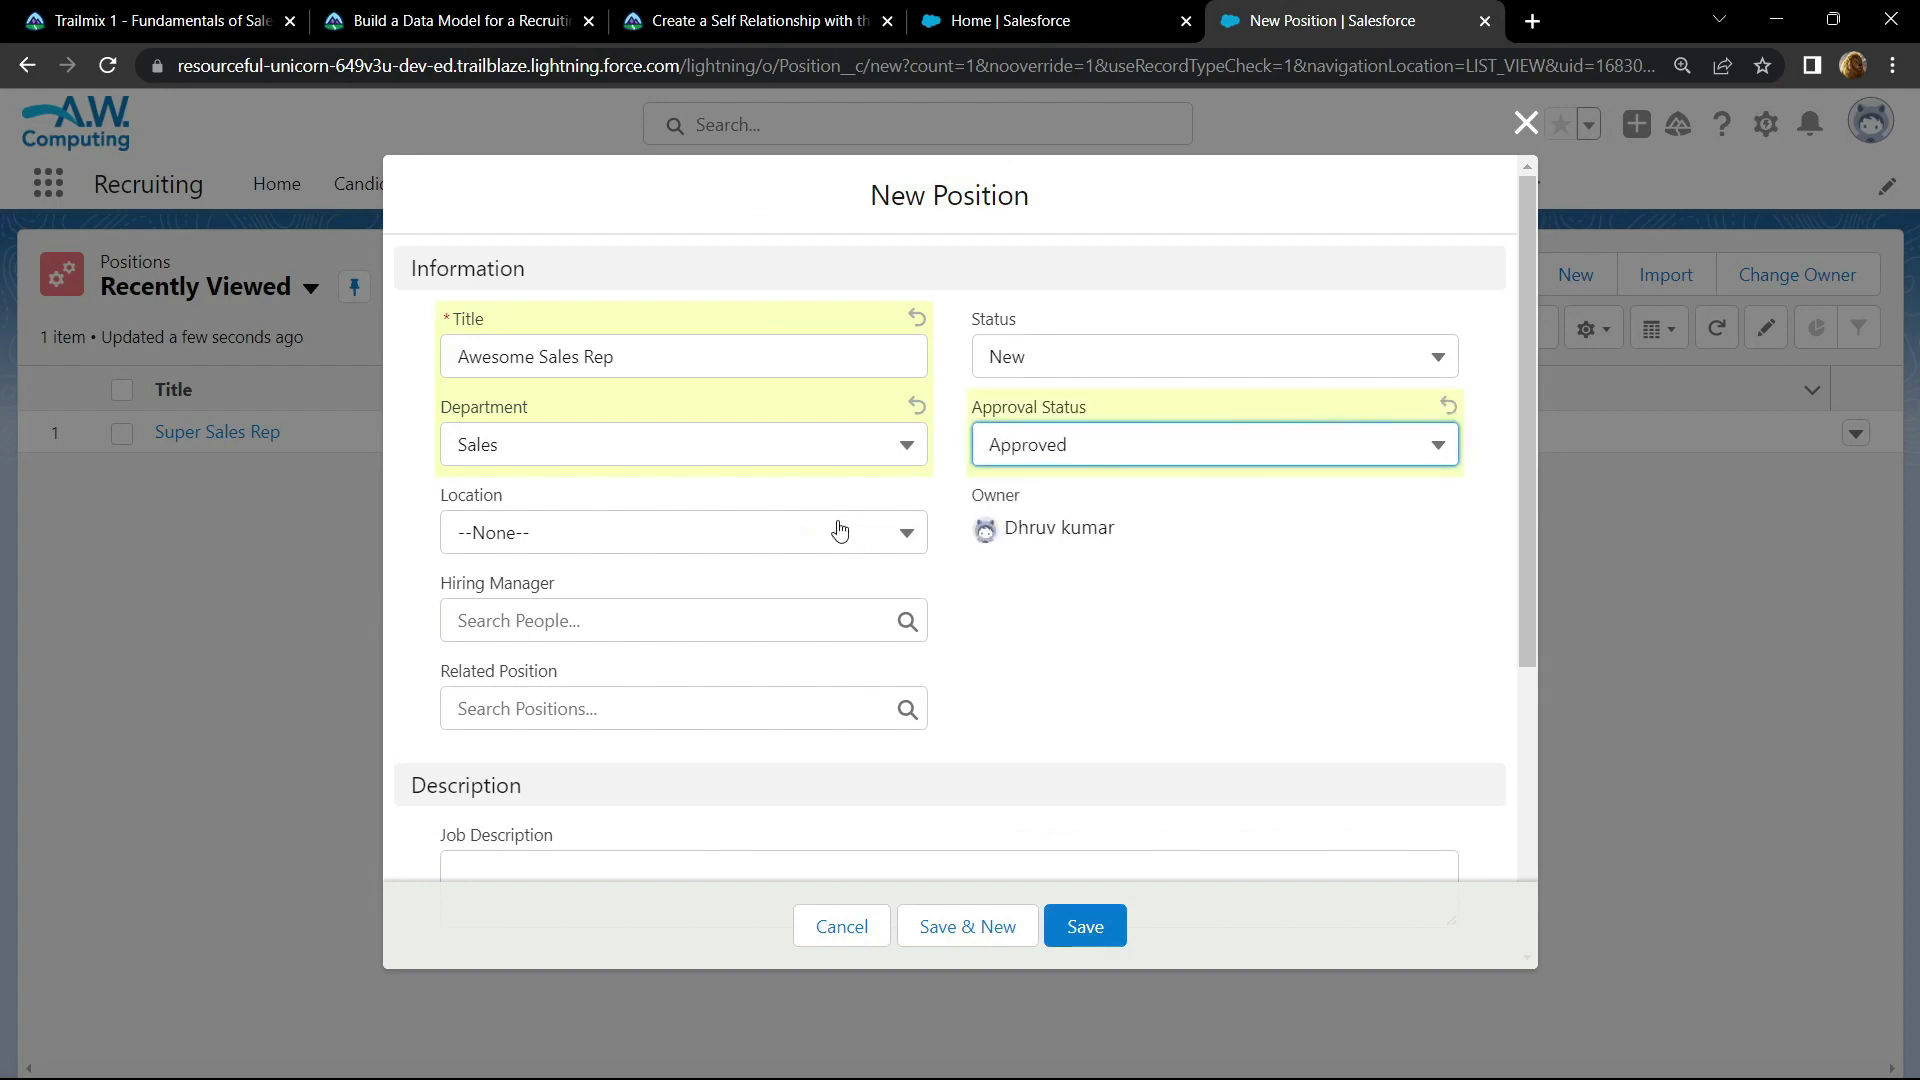
{"action": "left_click", "coordinate": [836, 531]}
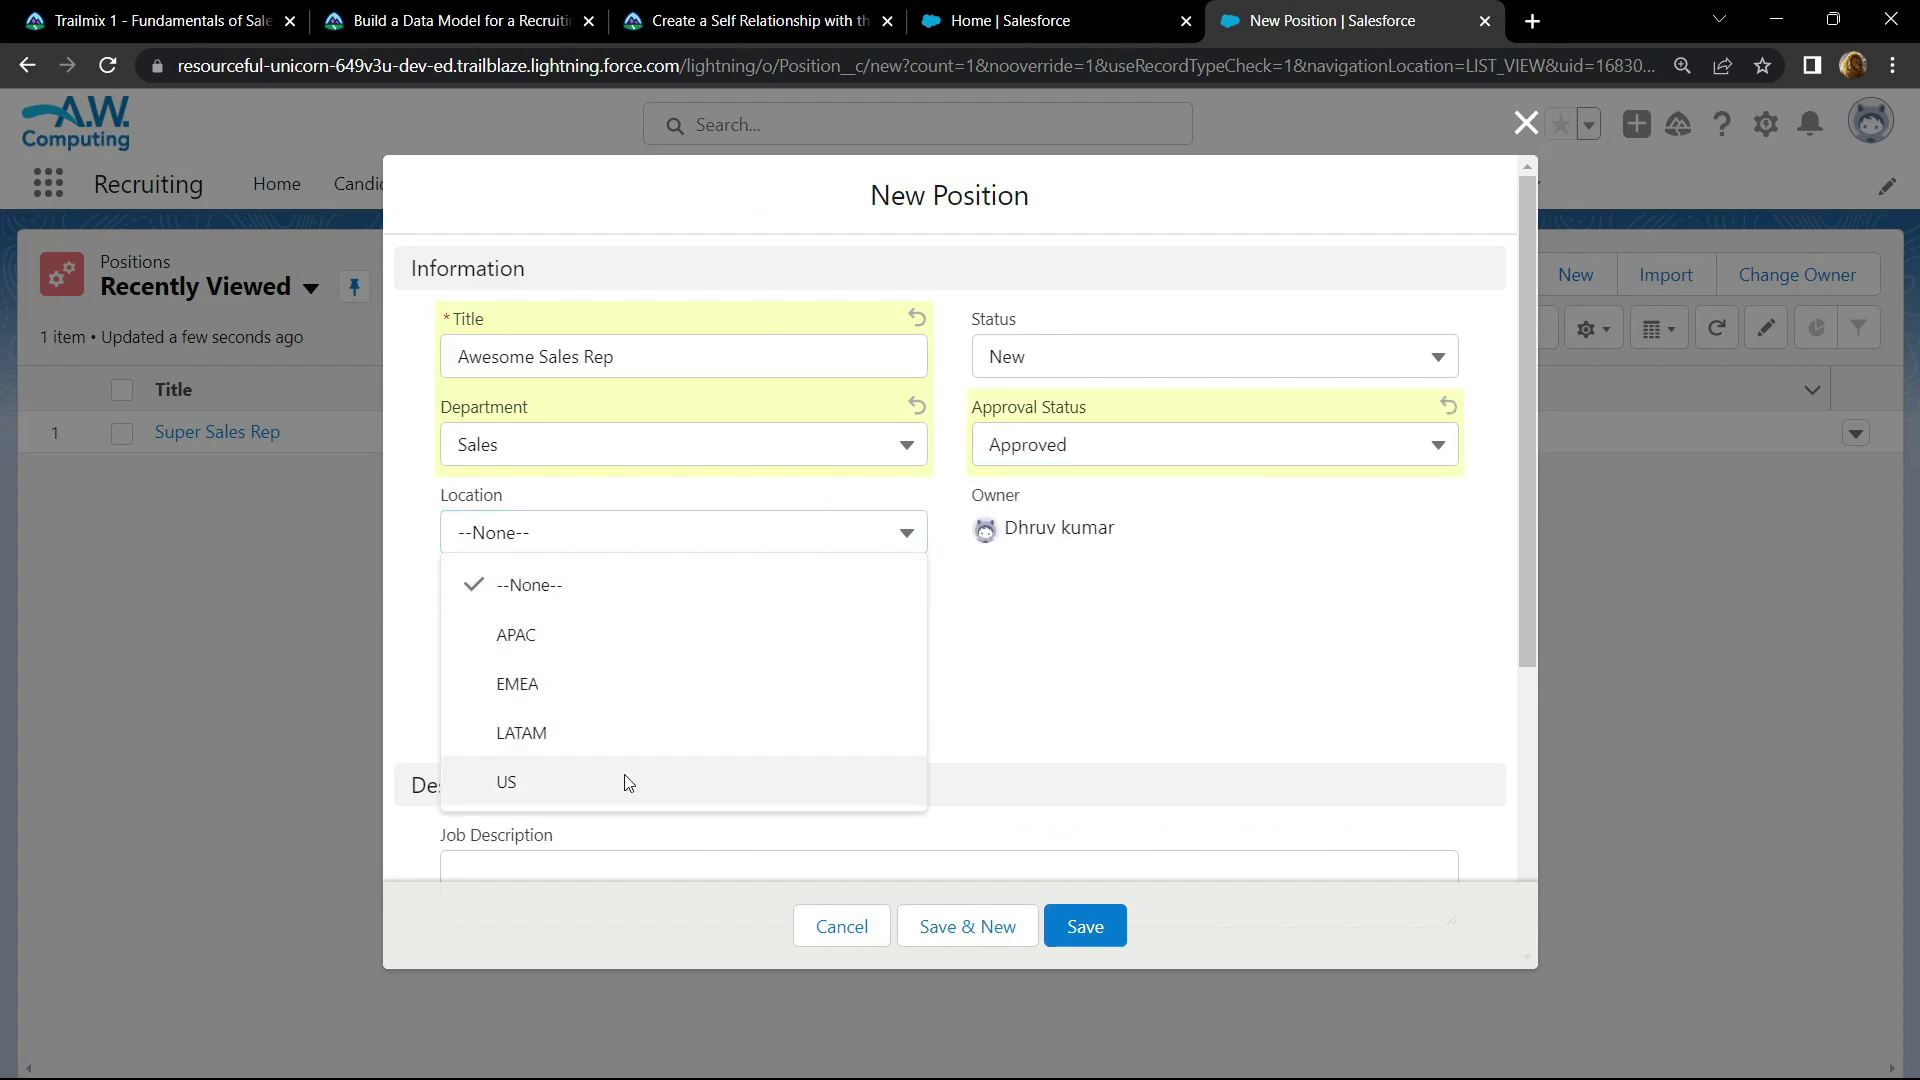
{"action": "left_click", "coordinate": [626, 782]}
Copy the lesson's job description into the Job Description box.
{"action": "scroll", "coordinate": [699, 670], "scroll_direction": "down", "scroll_amount": 1}
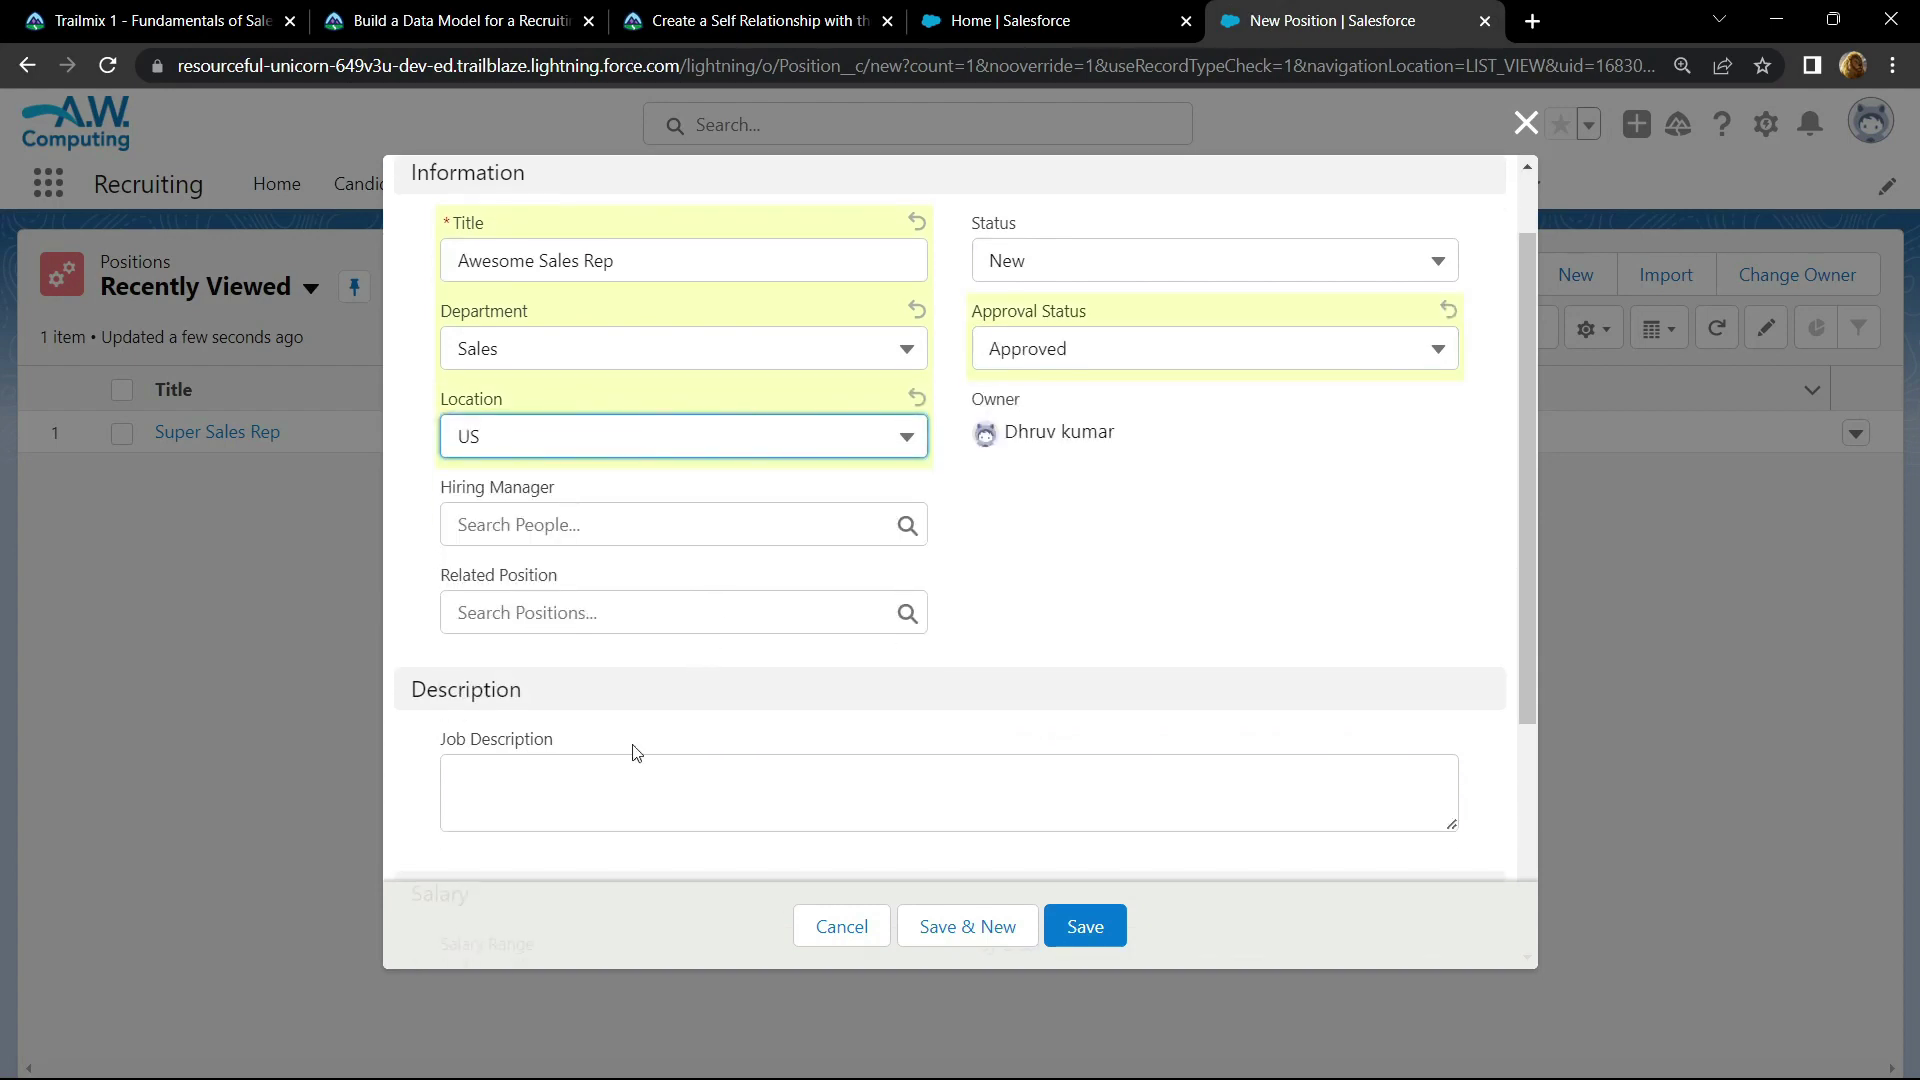
{"action": "left_click", "coordinate": [640, 10]}
{"action": "scroll", "coordinate": [700, 640], "scroll_direction": "down", "scroll_amount": 2}
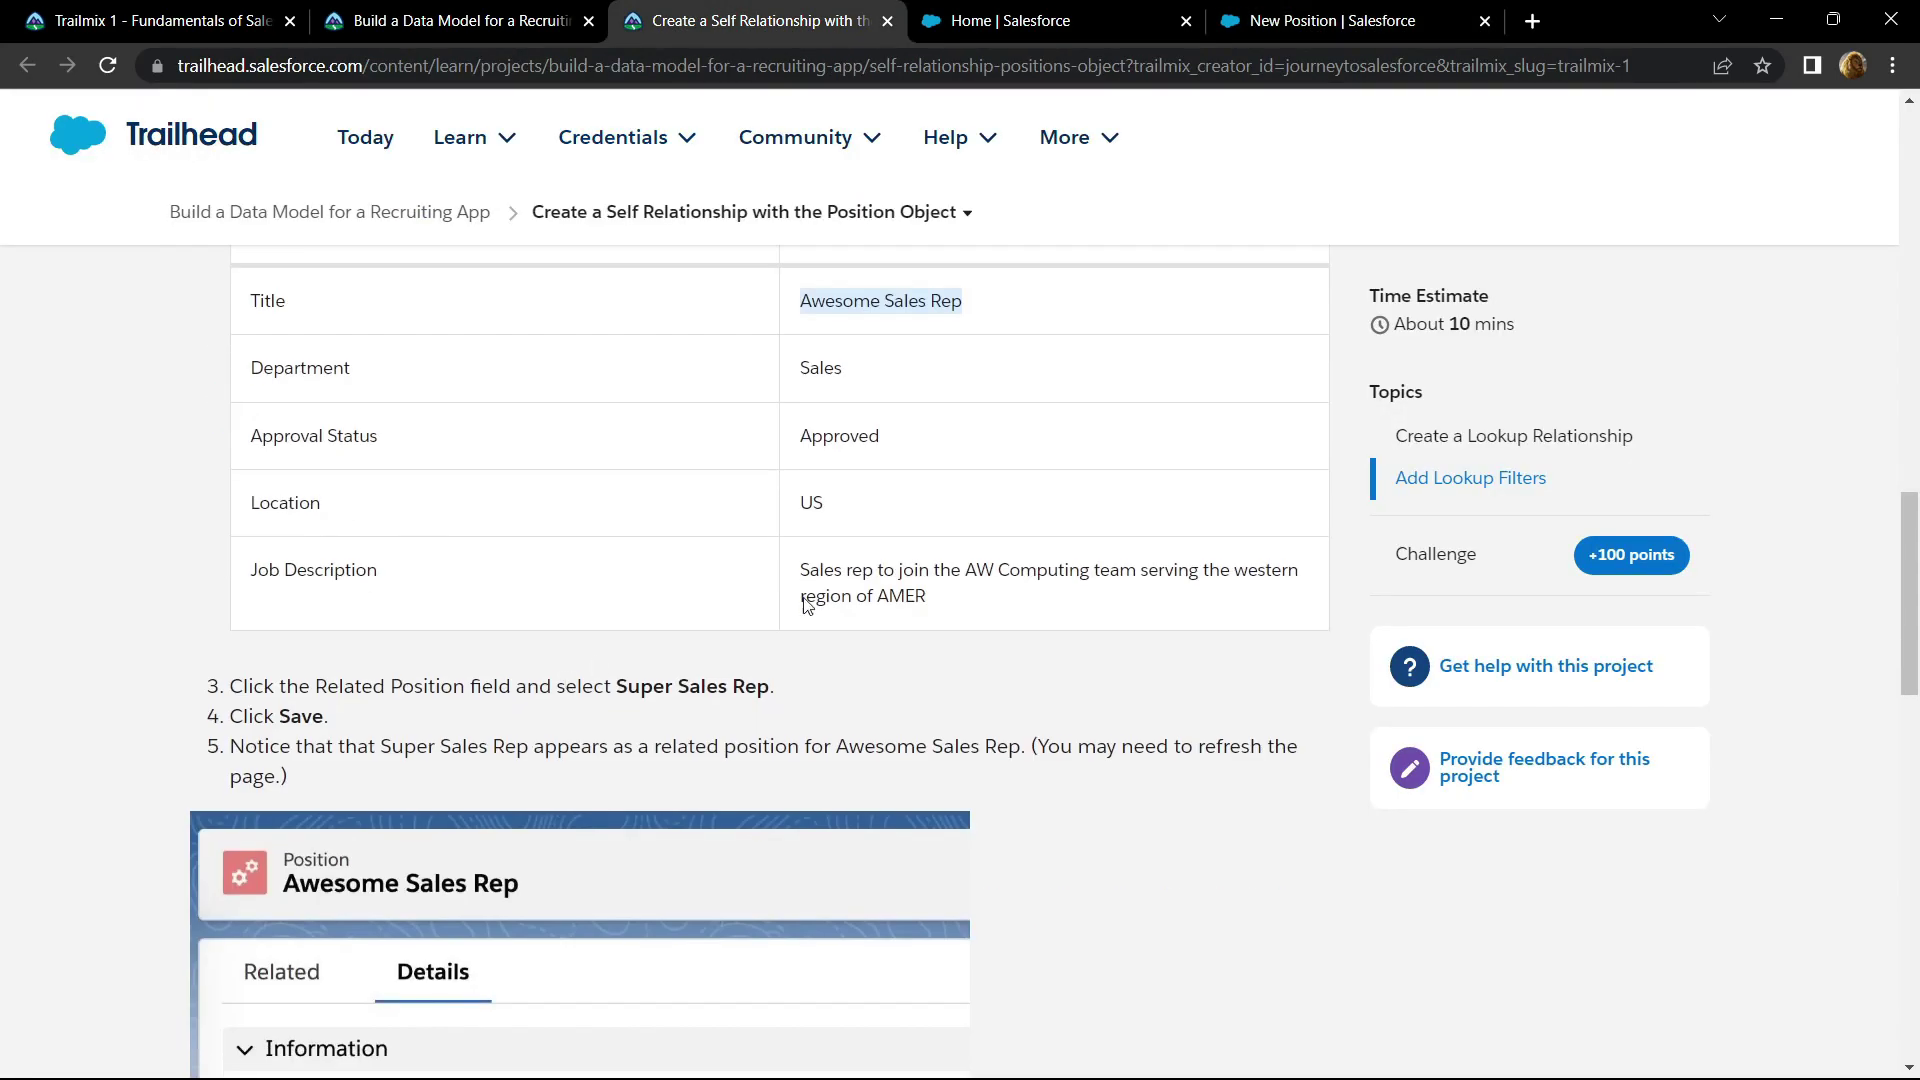
{"action": "left_click_drag", "start_coordinate": [800, 577], "coordinate": [937, 618]}
{"action": "key", "text": "ctrl+c"}
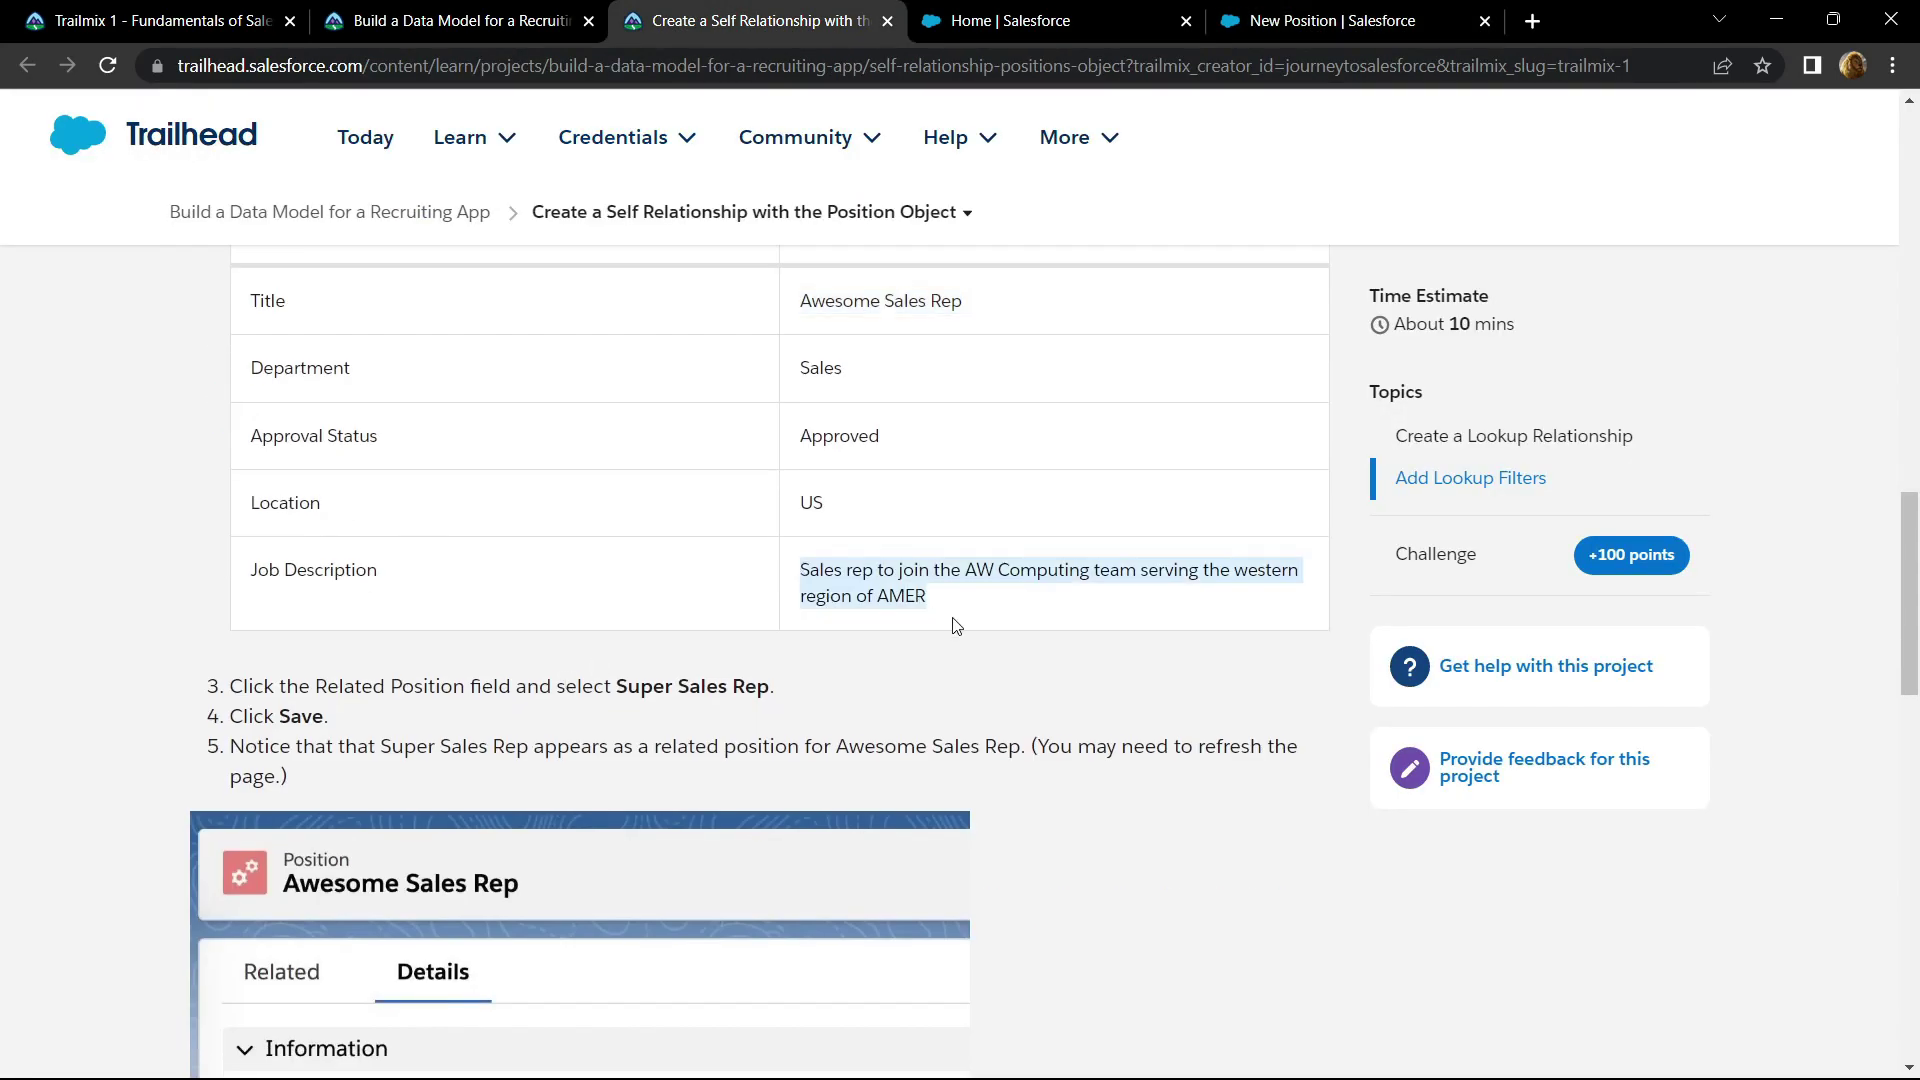
{"action": "left_click", "coordinate": [1330, 20]}
{"action": "left_click", "coordinate": [653, 803]}
{"action": "key", "text": "ctrl+v"}
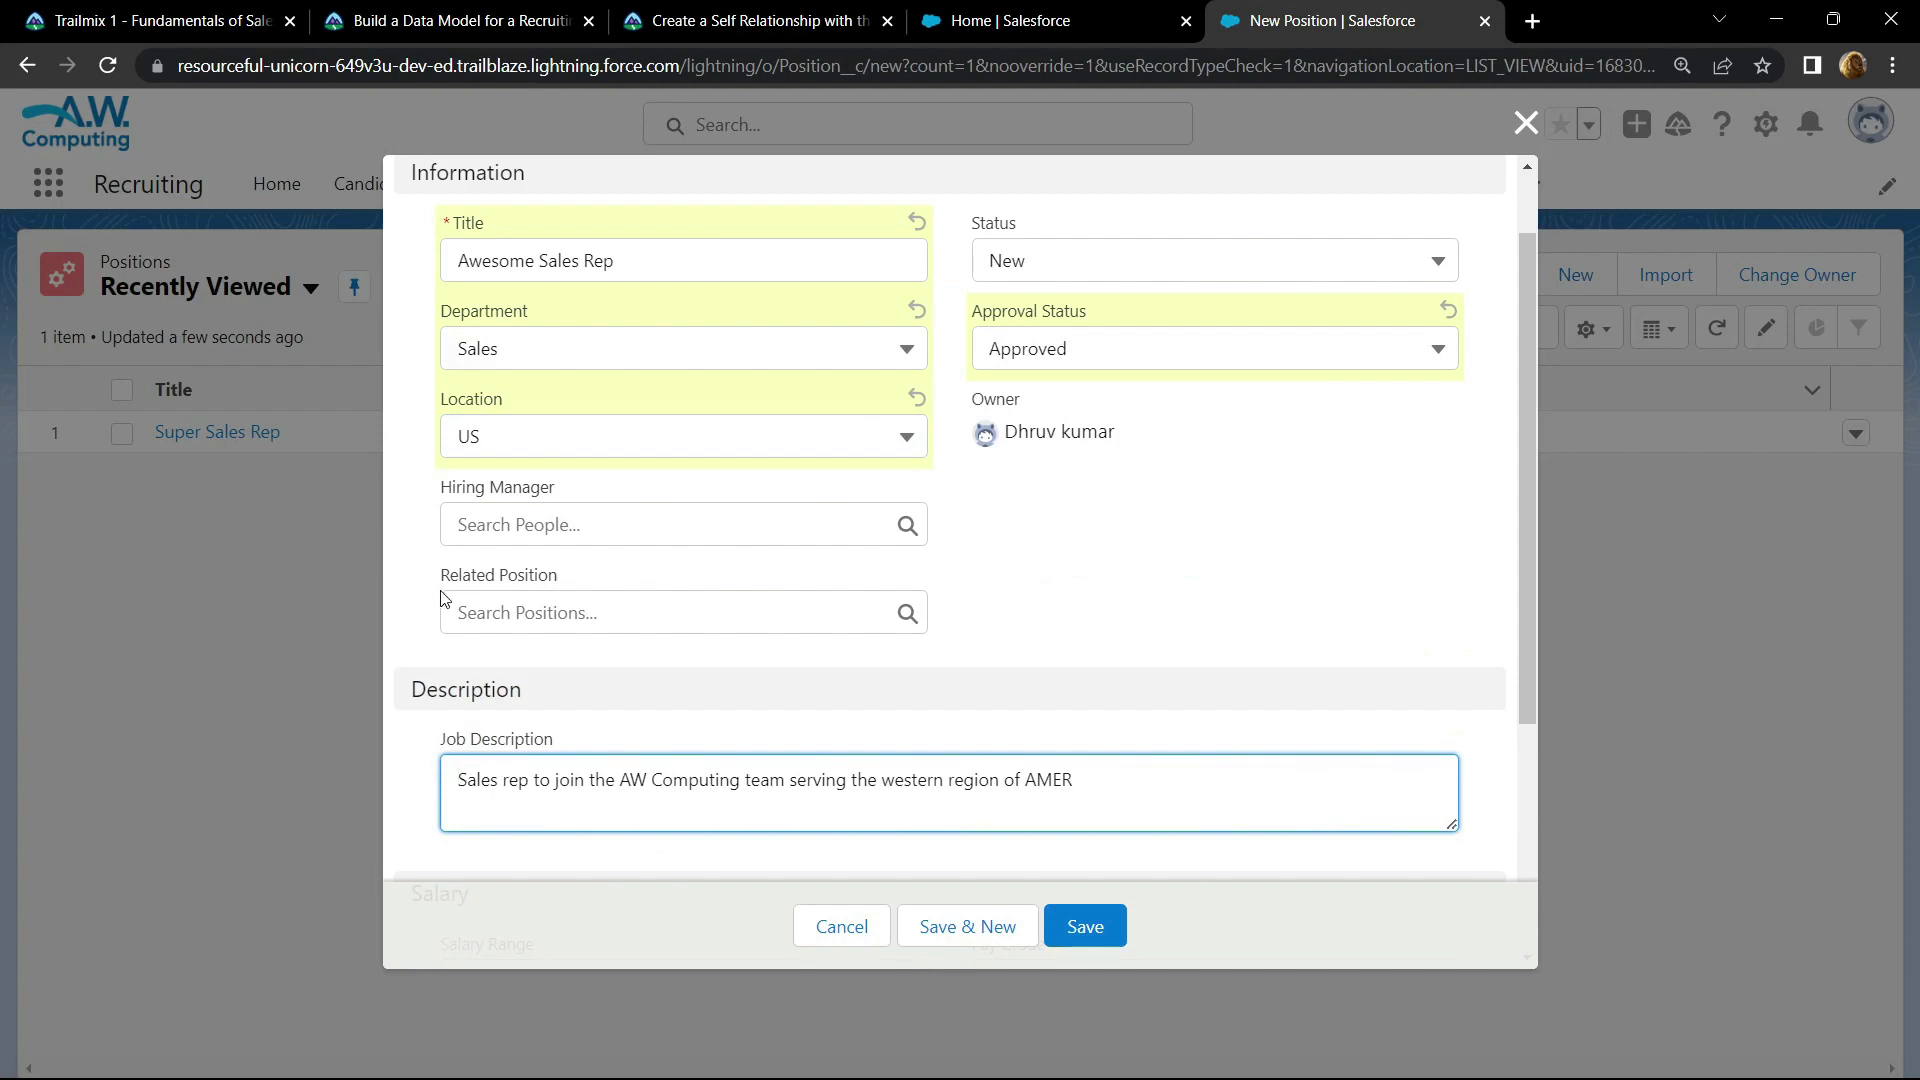
Set Related Position to Super Sales Rep and save the new position.
{"action": "left_click", "coordinate": [550, 616]}
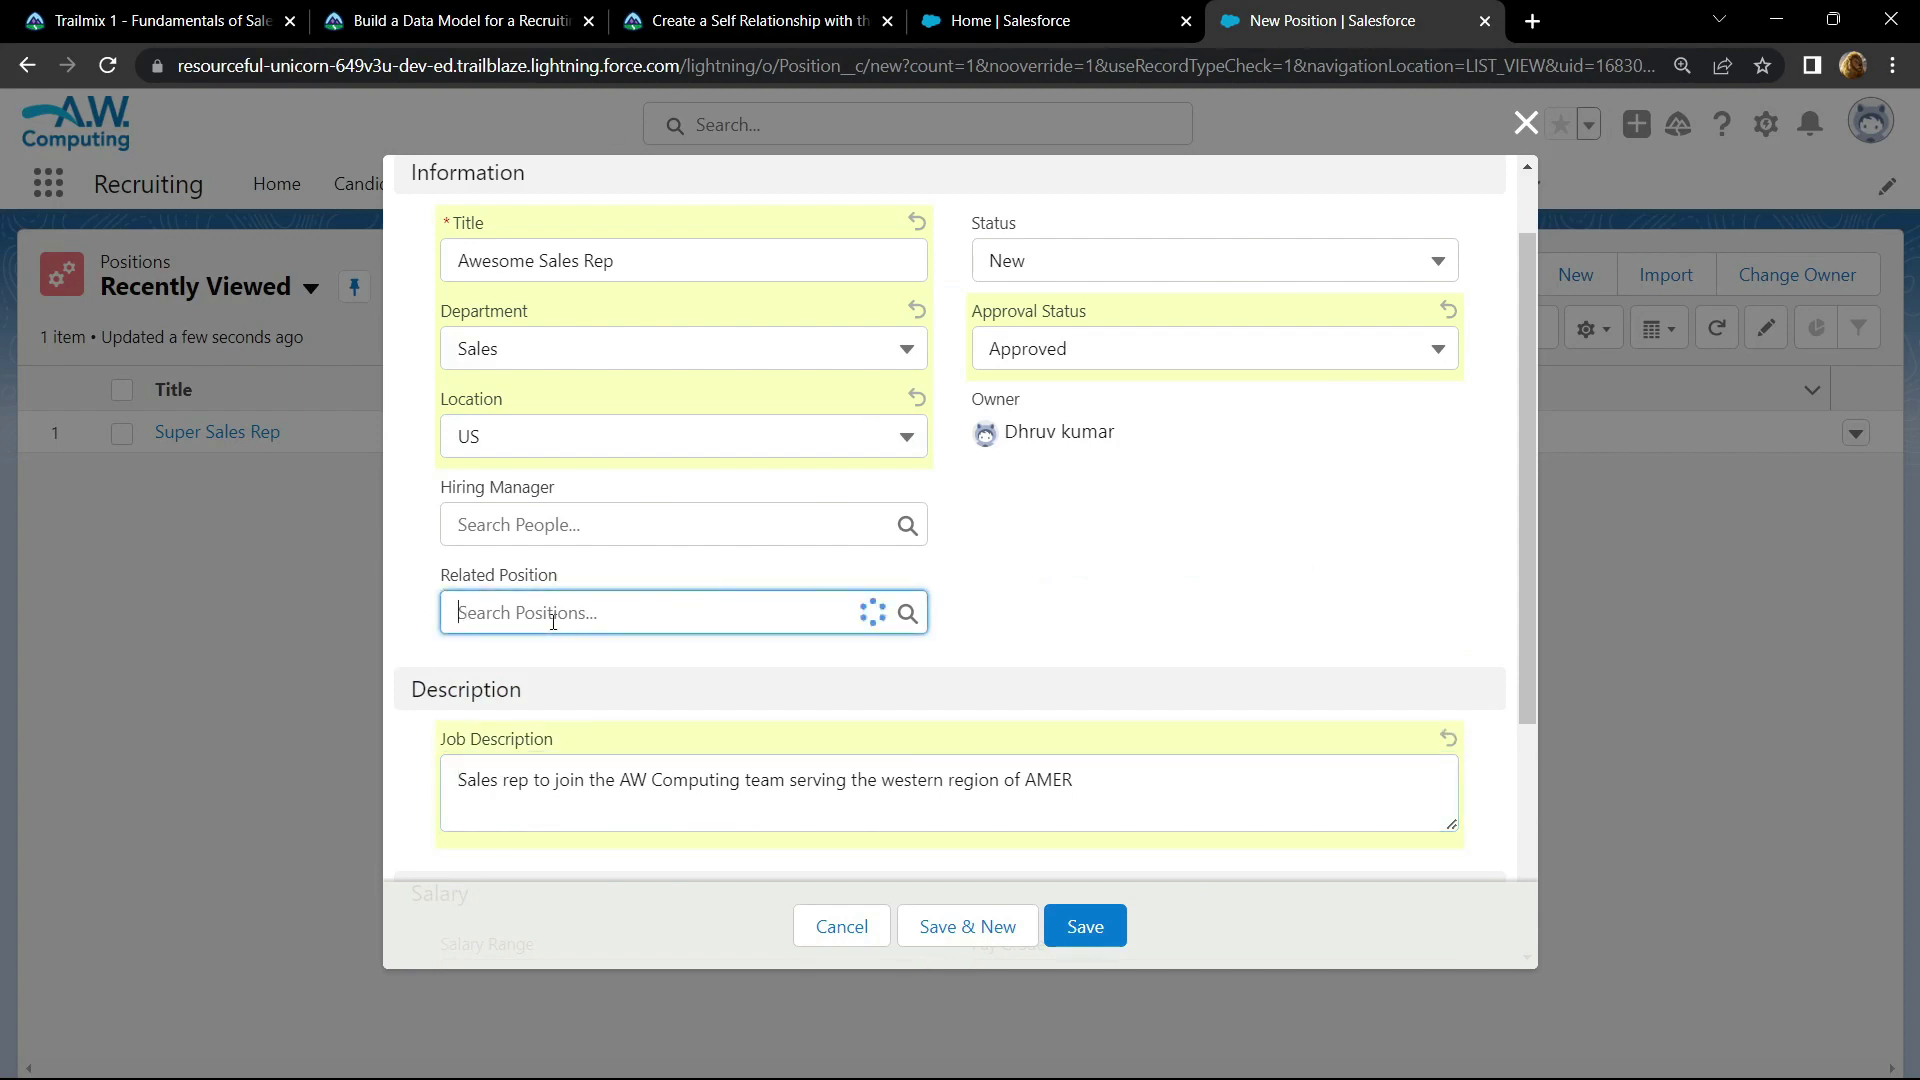
{"action": "type", "text": "Super"}
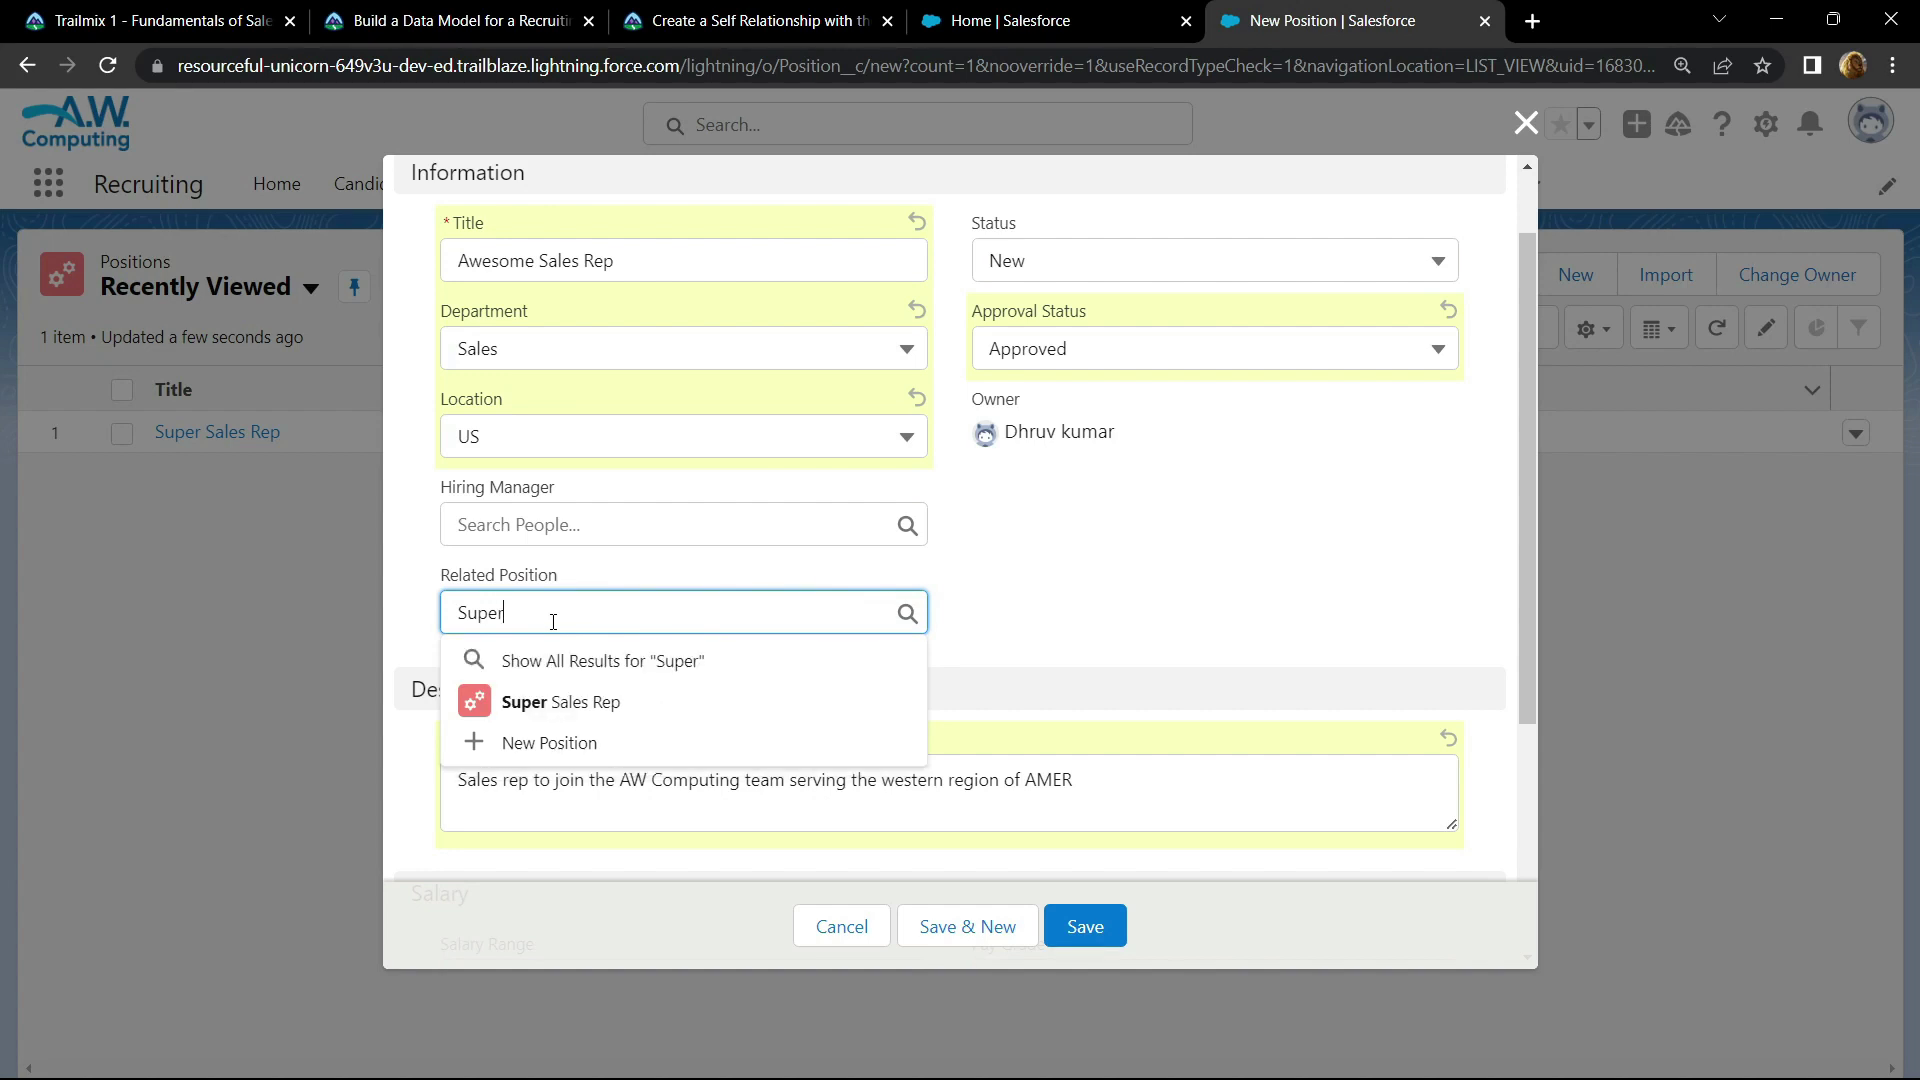
{"action": "left_click", "coordinate": [660, 711]}
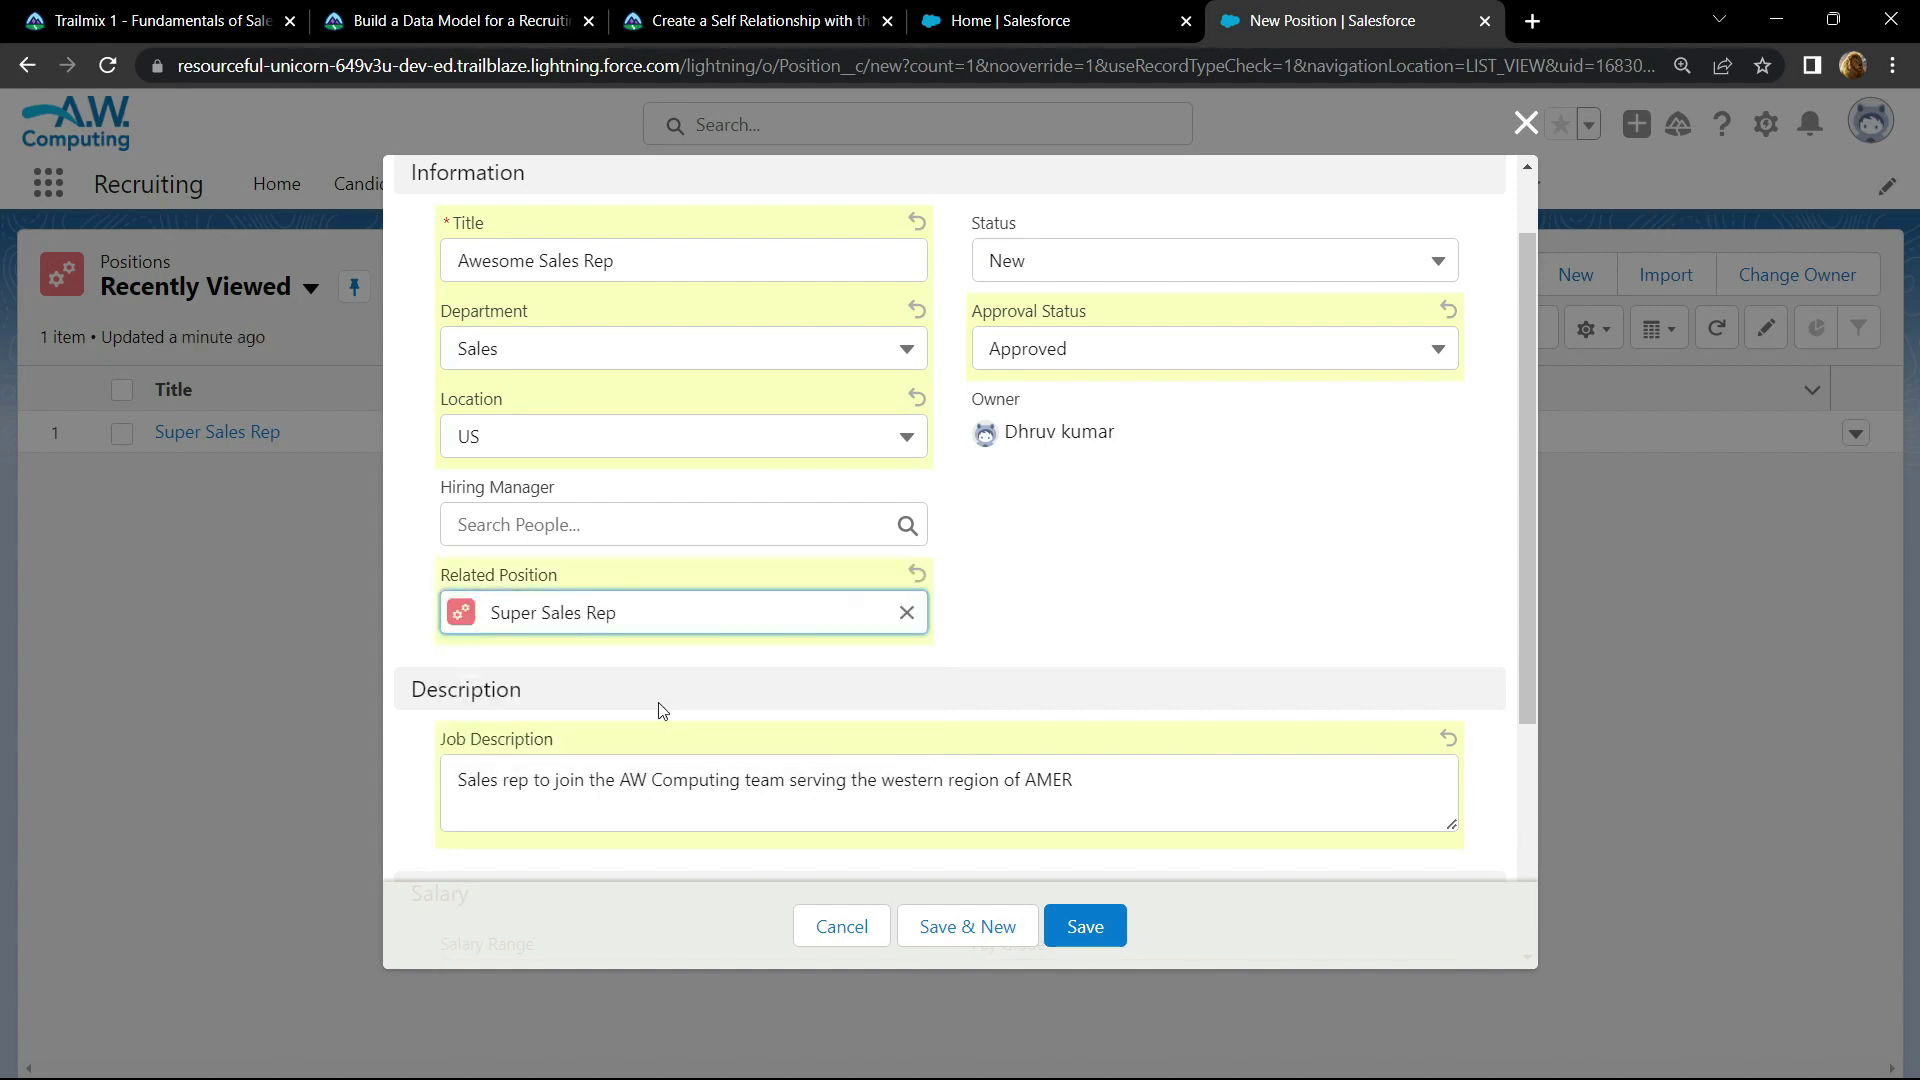
{"action": "left_click", "coordinate": [1084, 926]}
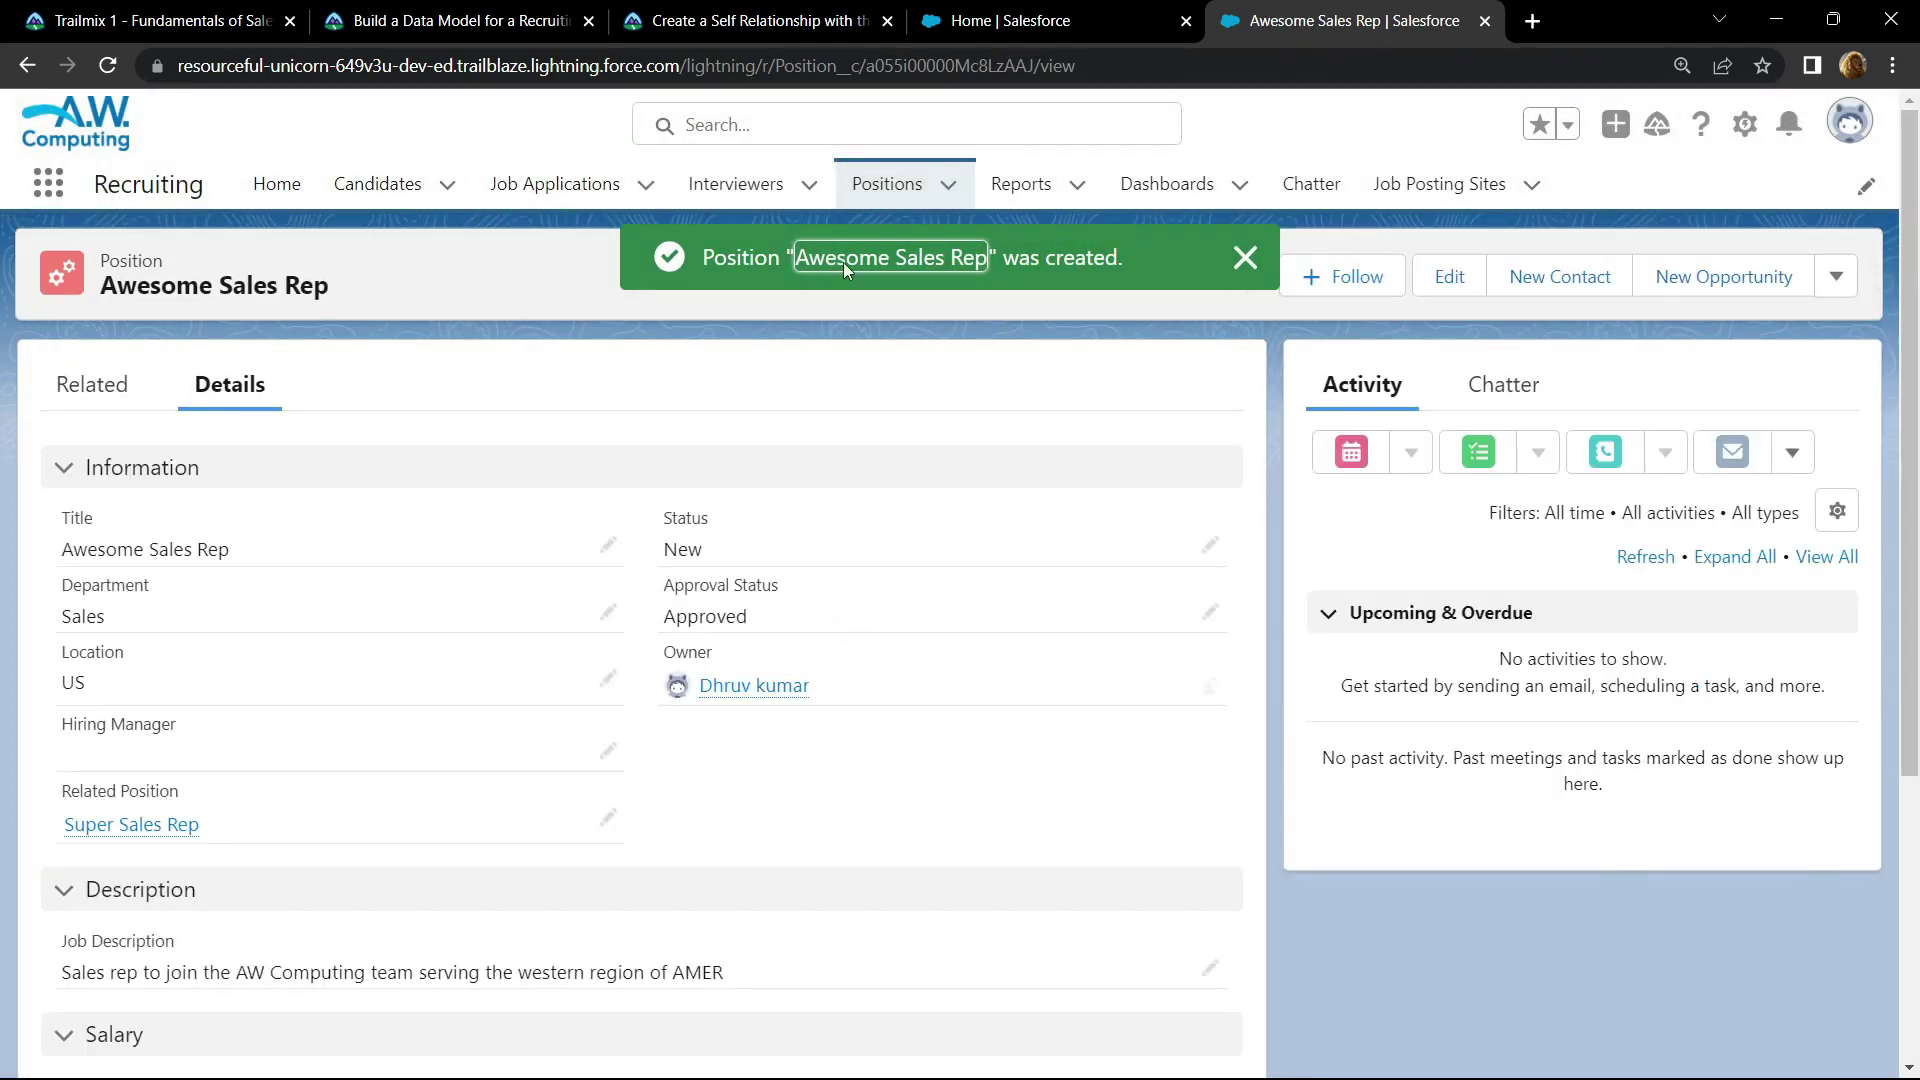
Verify the self-relationship challenge for 100 points, then check project progress at 60%.
{"action": "left_click", "coordinate": [757, 20]}
{"action": "scroll", "coordinate": [265, 693], "scroll_direction": "down", "scroll_amount": 13}
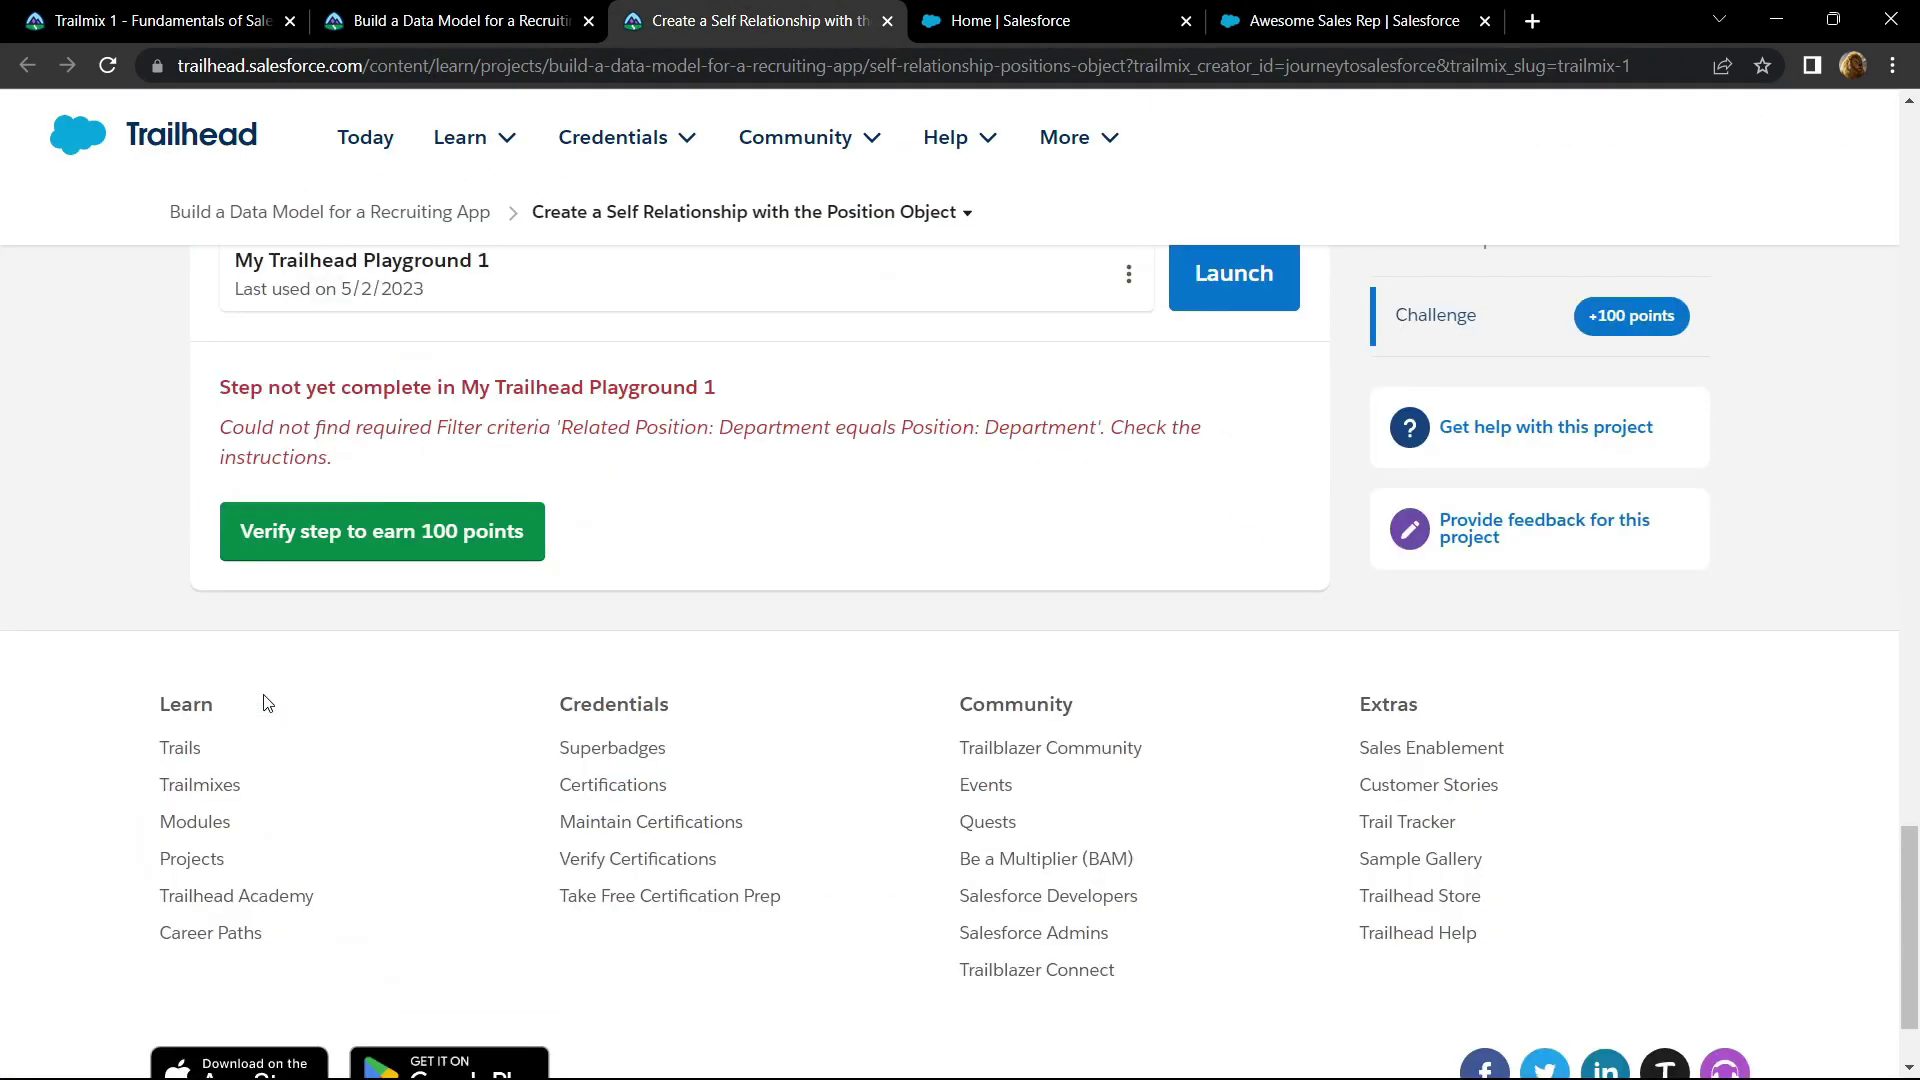
{"action": "left_click", "coordinate": [407, 390]}
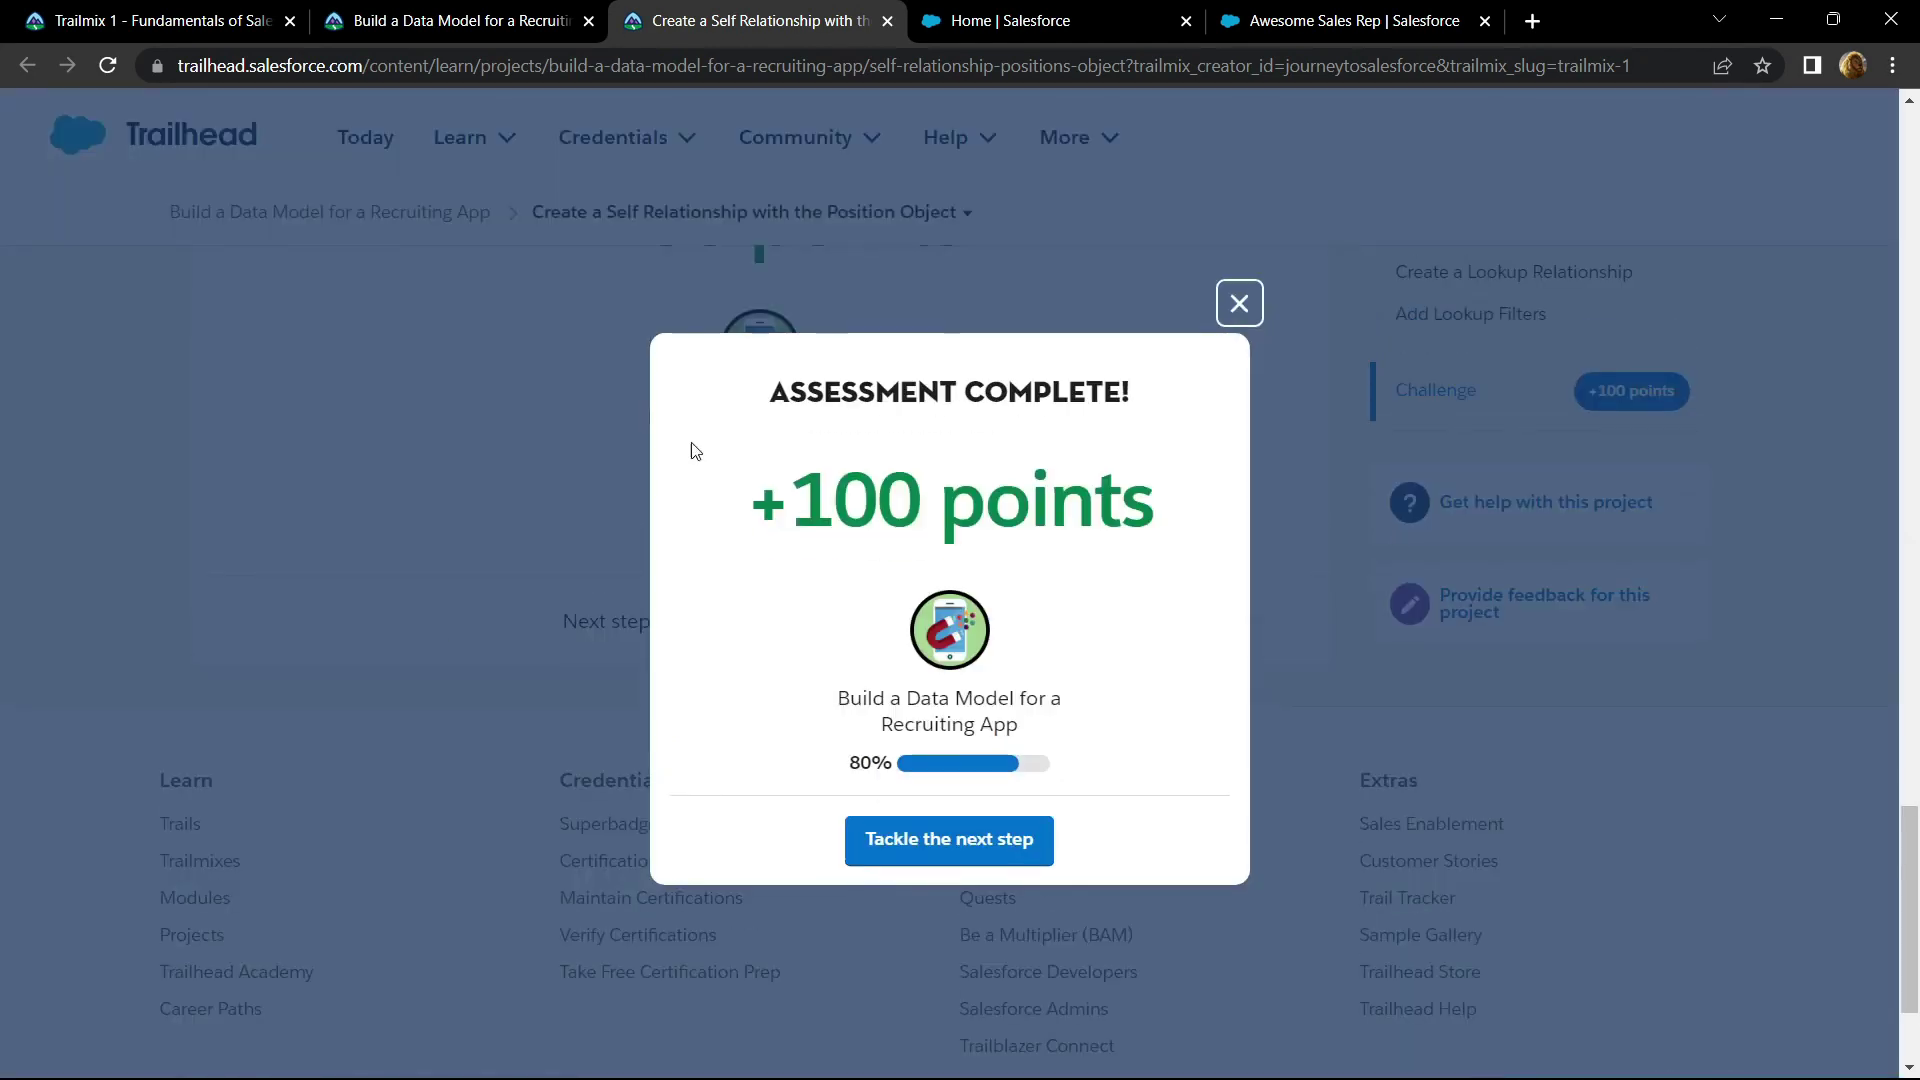
{"action": "left_click_drag", "start_coordinate": [771, 398], "coordinate": [936, 403]}
{"action": "left_click", "coordinate": [754, 435]}
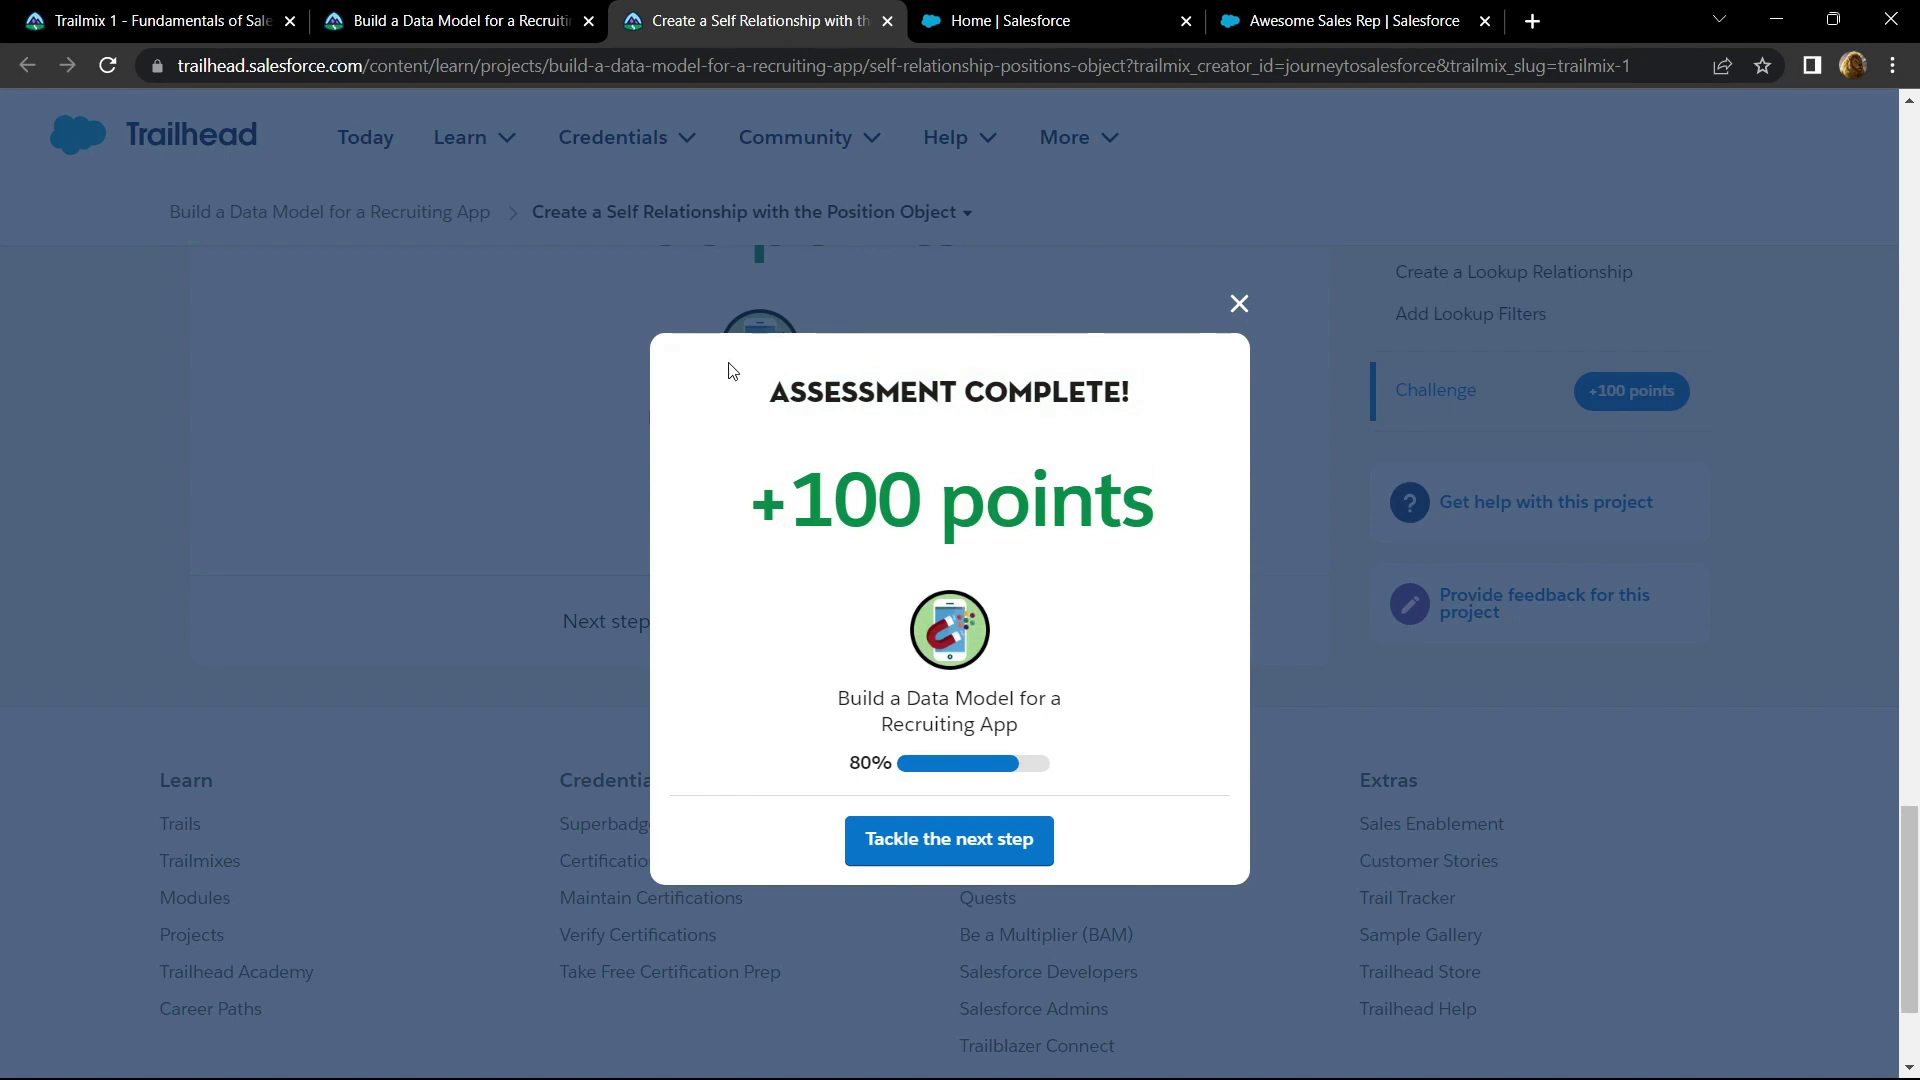
{"action": "left_click", "coordinate": [549, 13]}
{"action": "scroll", "coordinate": [411, 683], "scroll_direction": "down", "scroll_amount": 1}
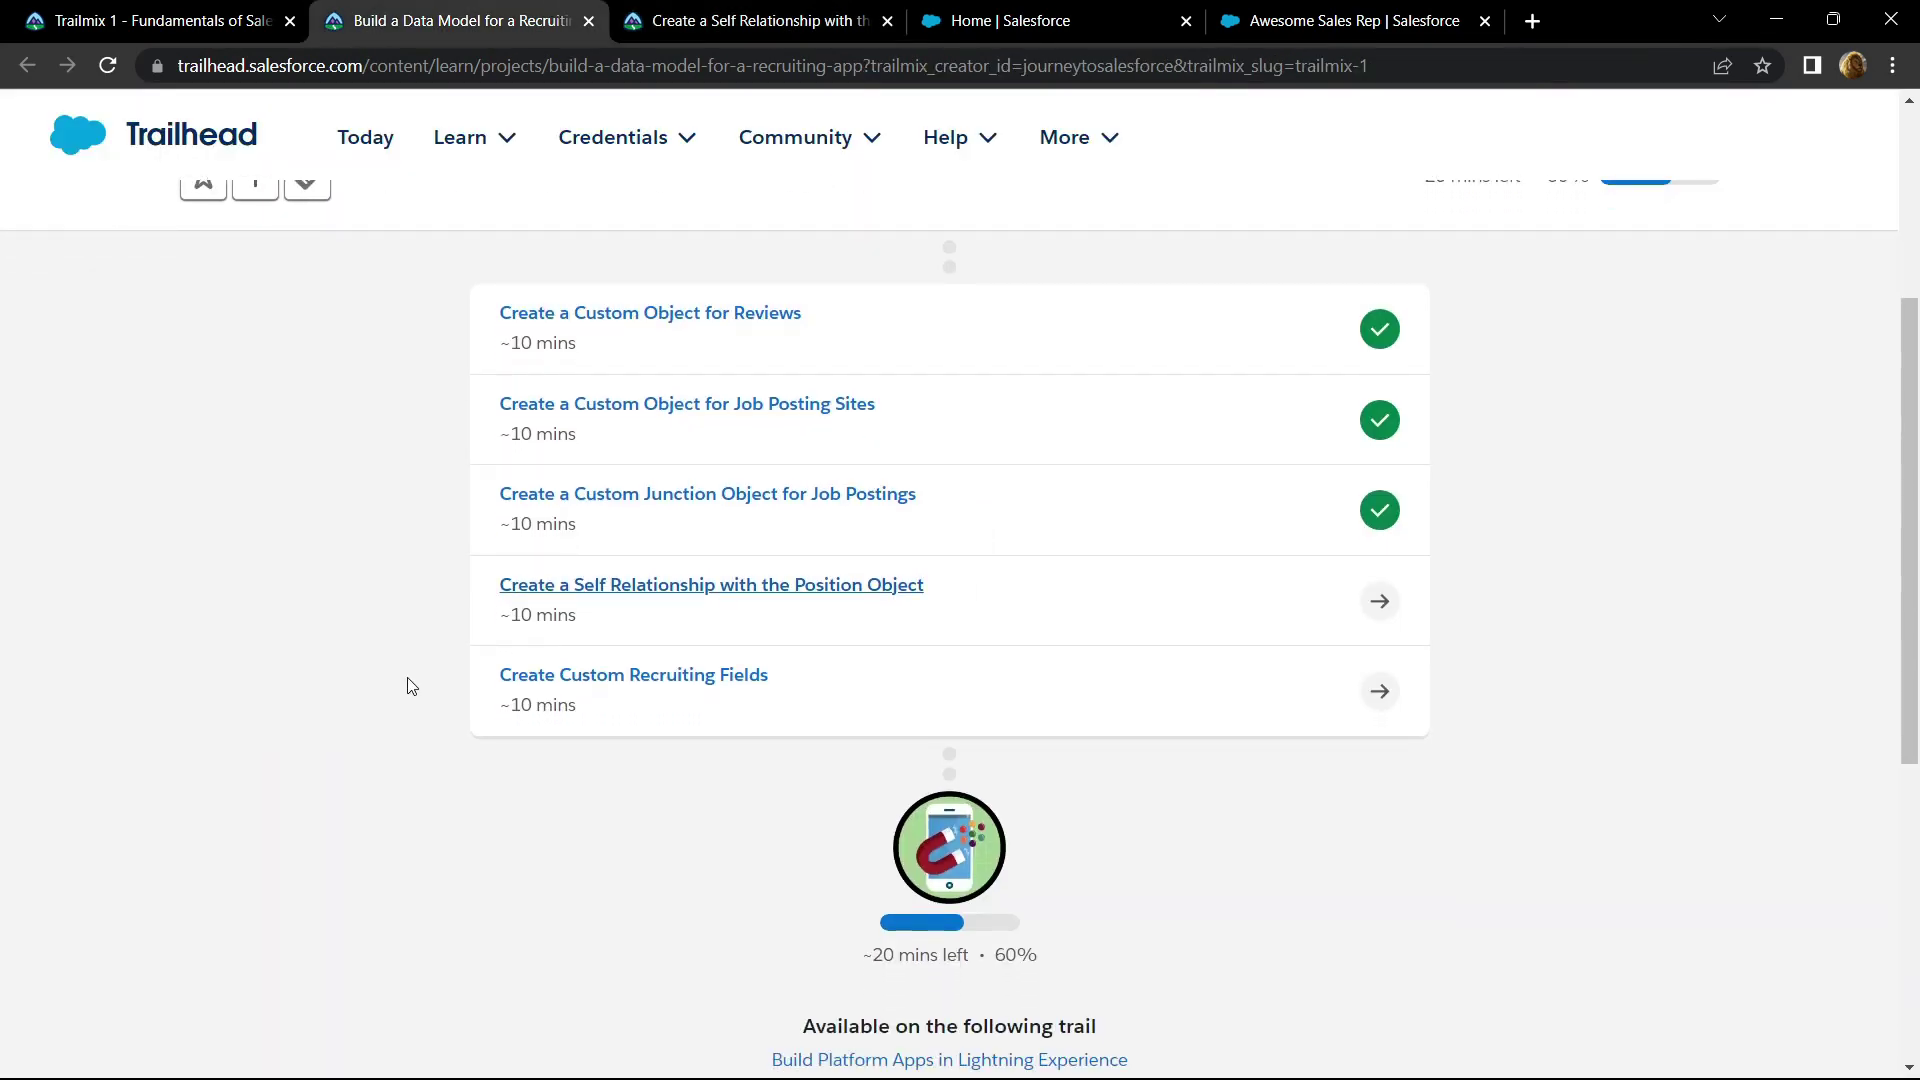